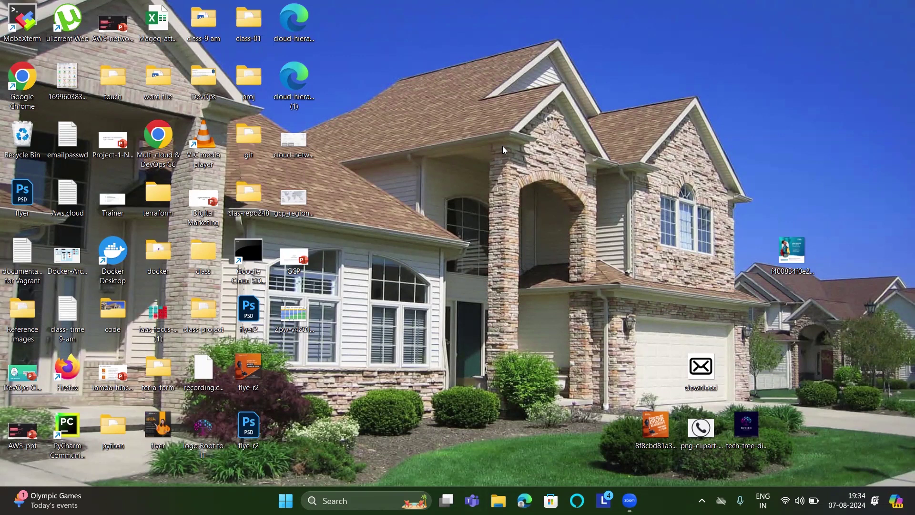
left_click(27, 75)
double_click(26, 72)
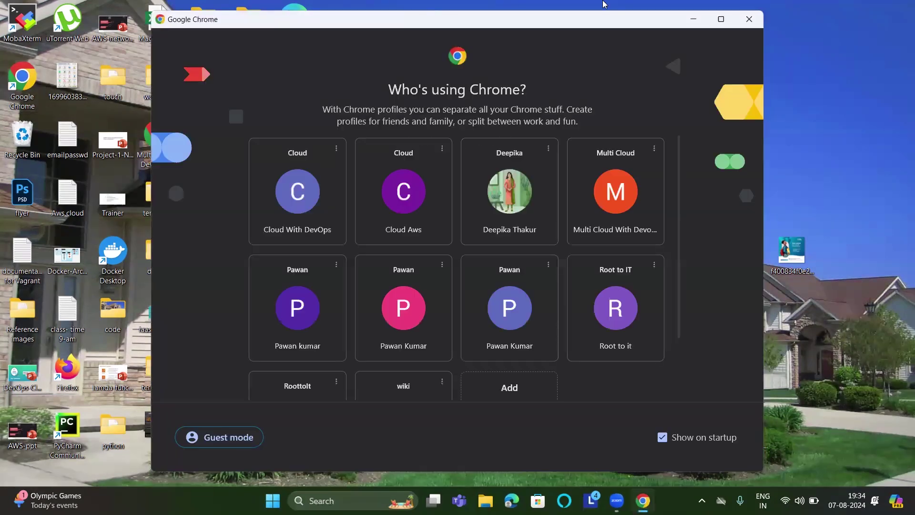
left_click(750, 19)
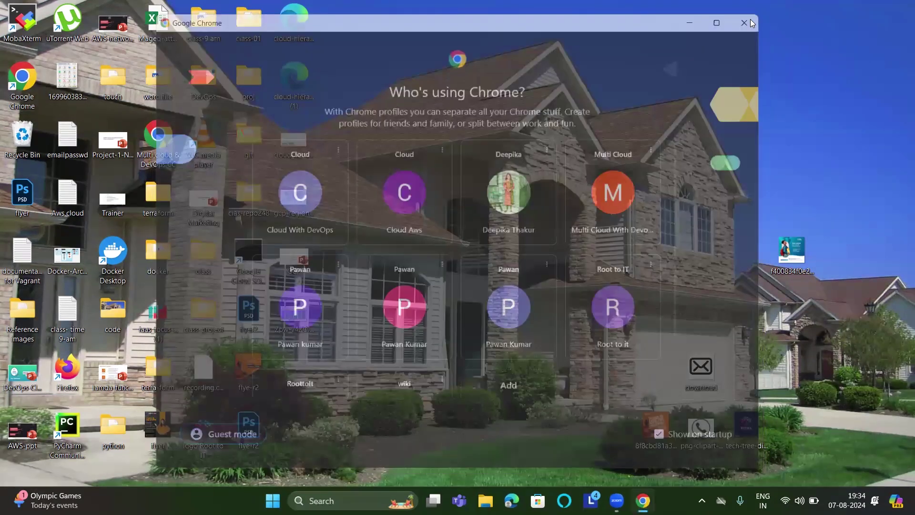
Open the GCP presentation from the desktop, dismiss the Office licence notice and maximize the presentation window.
double_click(299, 260)
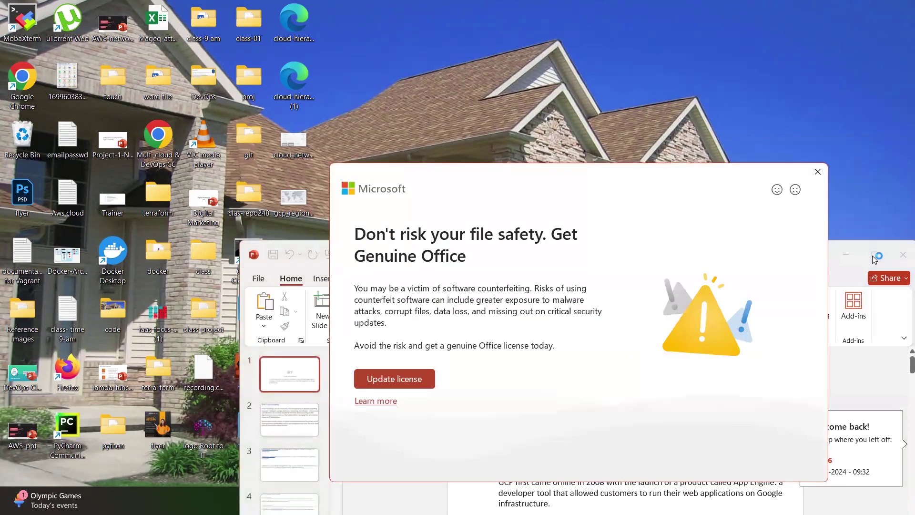
left_click(818, 172)
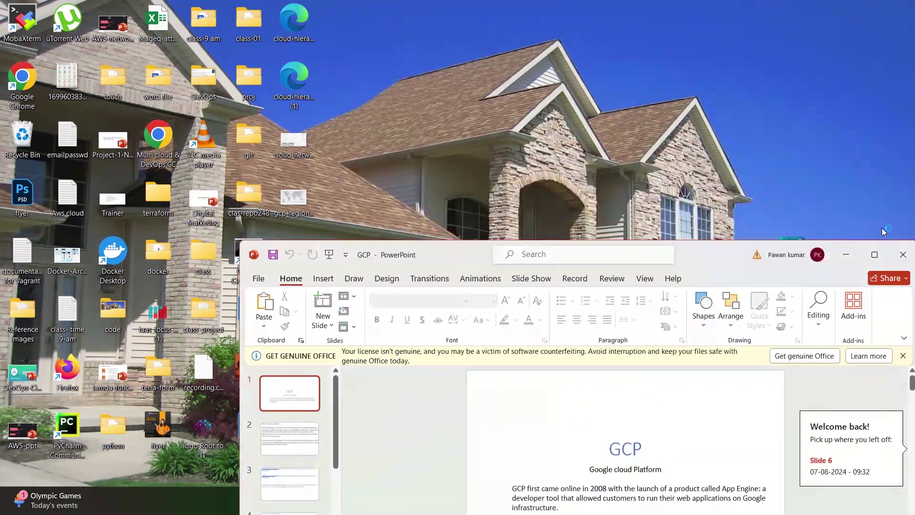
left_click(875, 255)
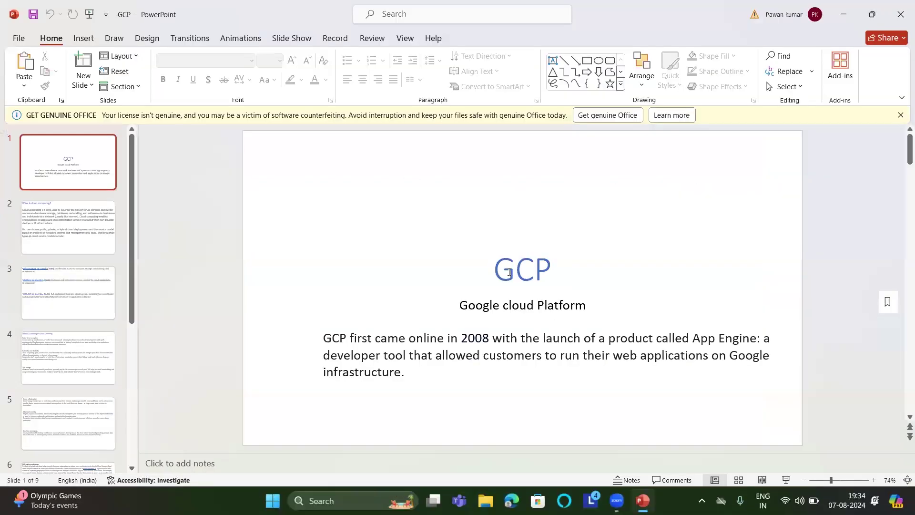
Review the slides on App Engine, cloud service models, cloud computing benefits and GCP regions and zones, and close the presentation.
left_click_drag(693, 343, 757, 340)
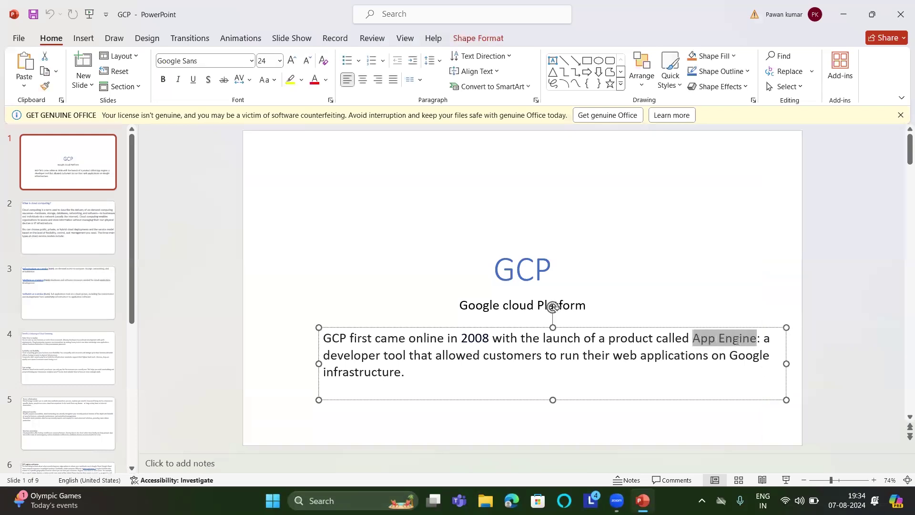
left_click(80, 270)
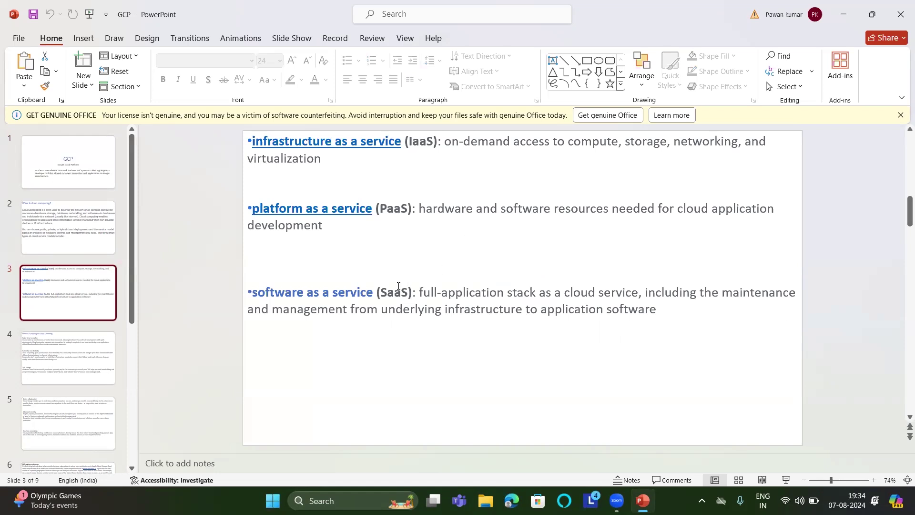
left_click(50, 364)
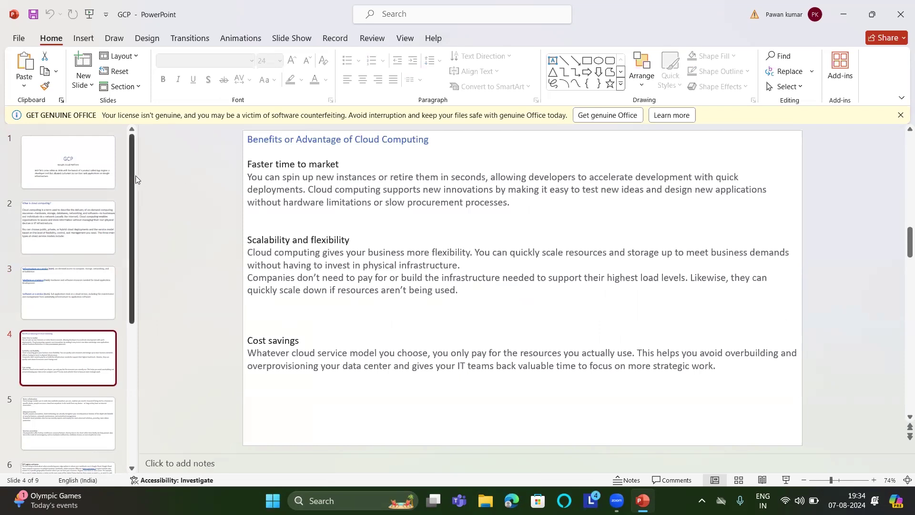
scroll(136, 203, "down", 3)
left_click(99, 281)
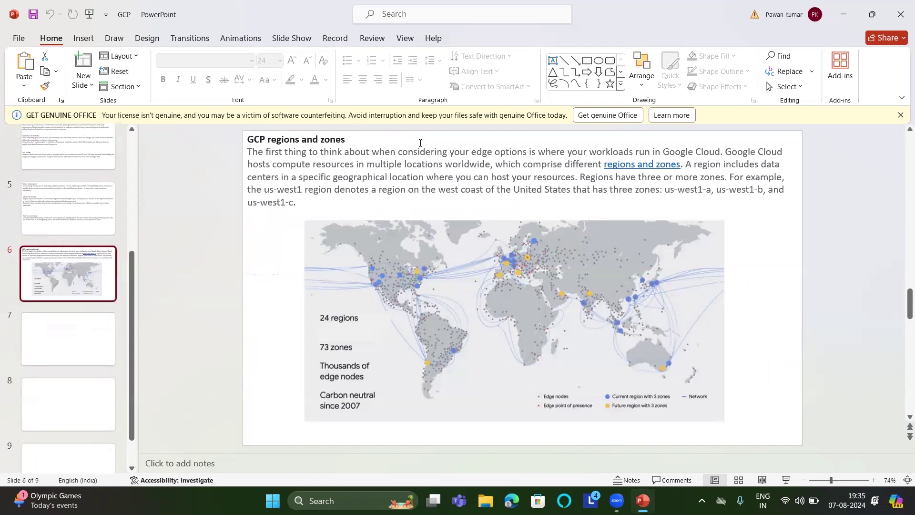
left_click(901, 10)
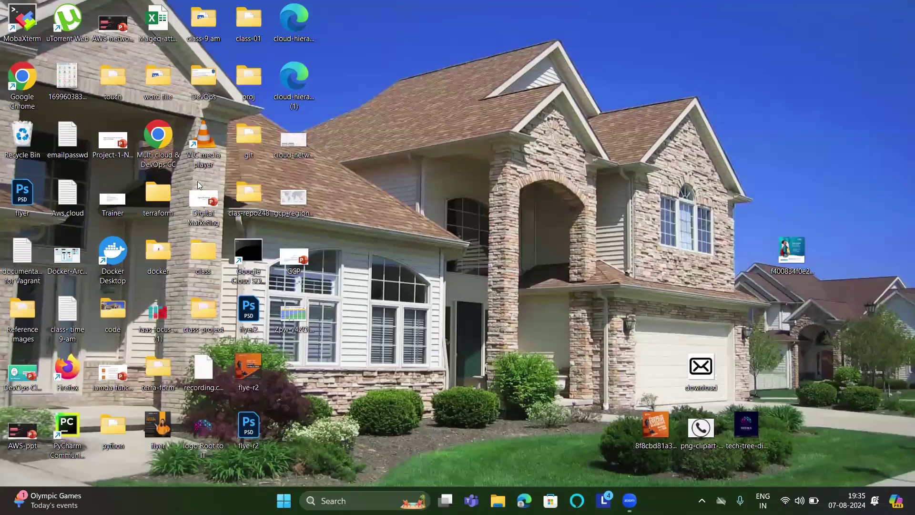
Switch to Google Chrome in a maximized window and enter it with the pink personal profile.
double_click(23, 83)
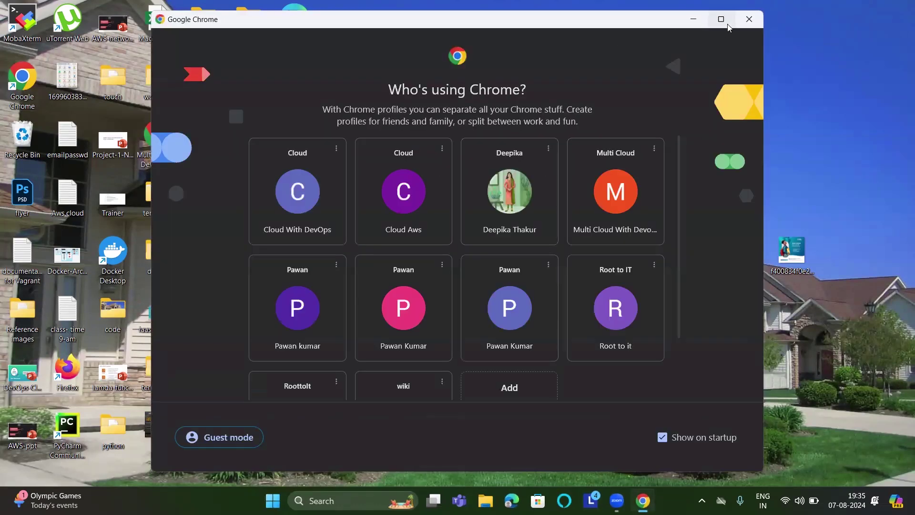
left_click(722, 20)
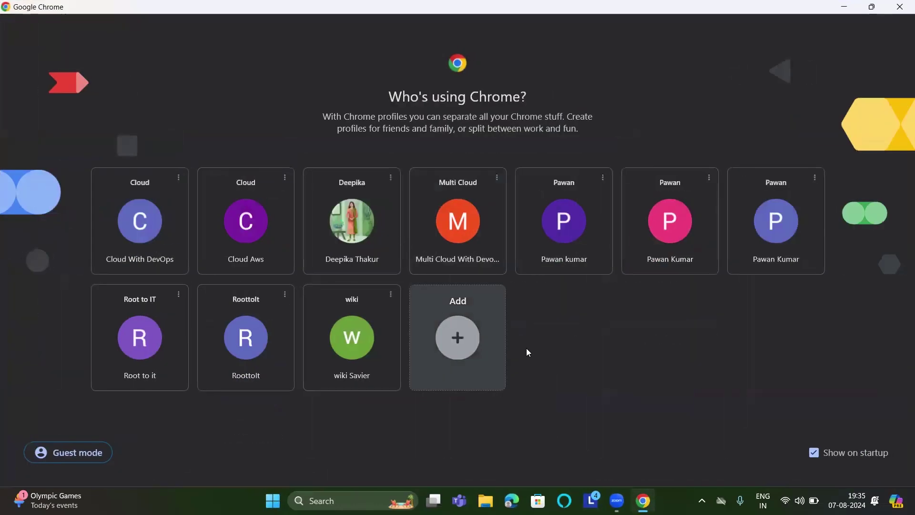
left_click(660, 240)
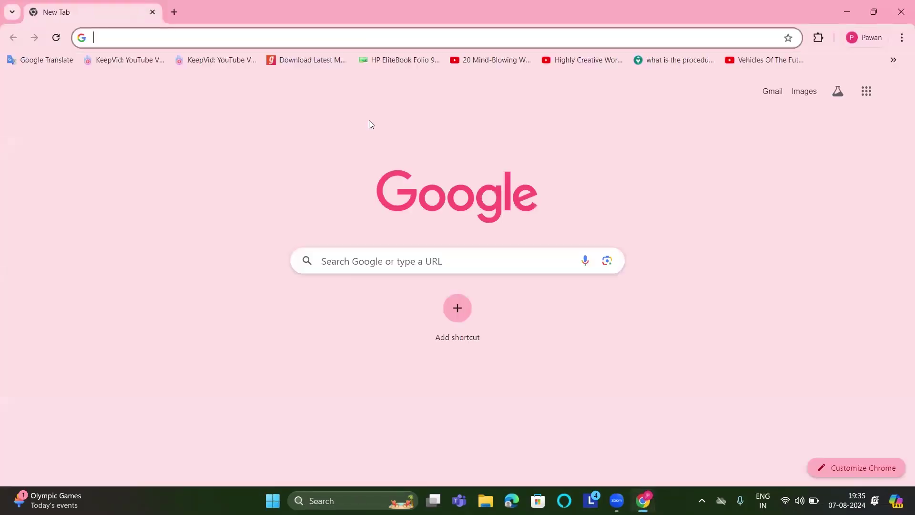
Search Google for "gcp console" and open the Google Cloud Platform console from the results.
left_click(270, 36)
left_click(172, 63)
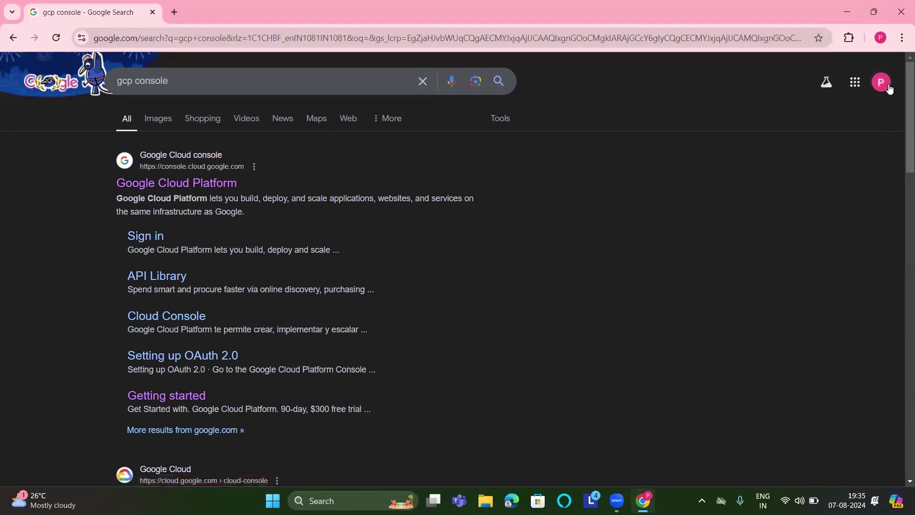
left_click(198, 182)
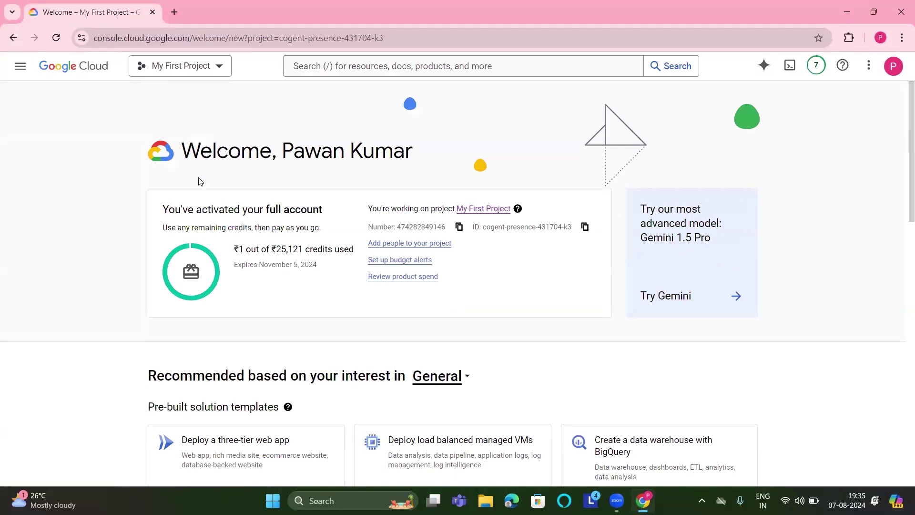
Check the console notifications, and select My First Project with ID cogent-presence-431704-k3 as the active project.
left_click(816, 67)
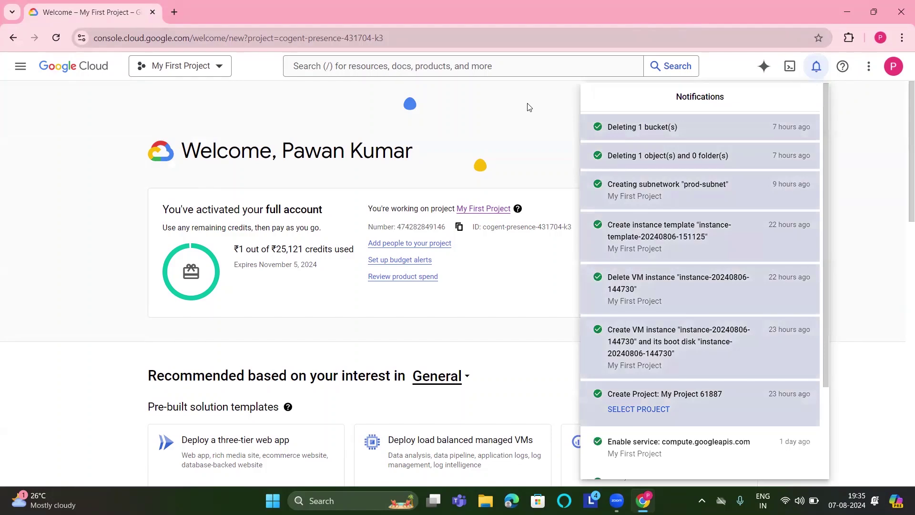
left_click(528, 107)
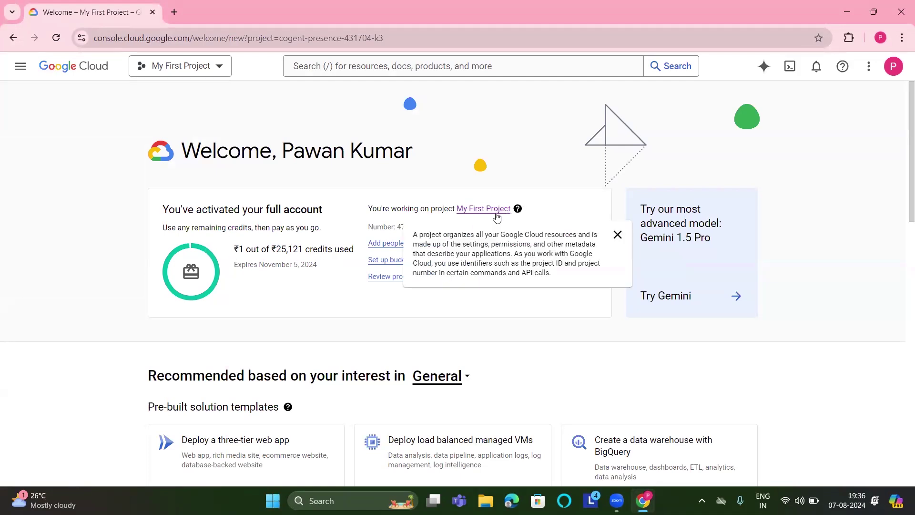
left_click(223, 66)
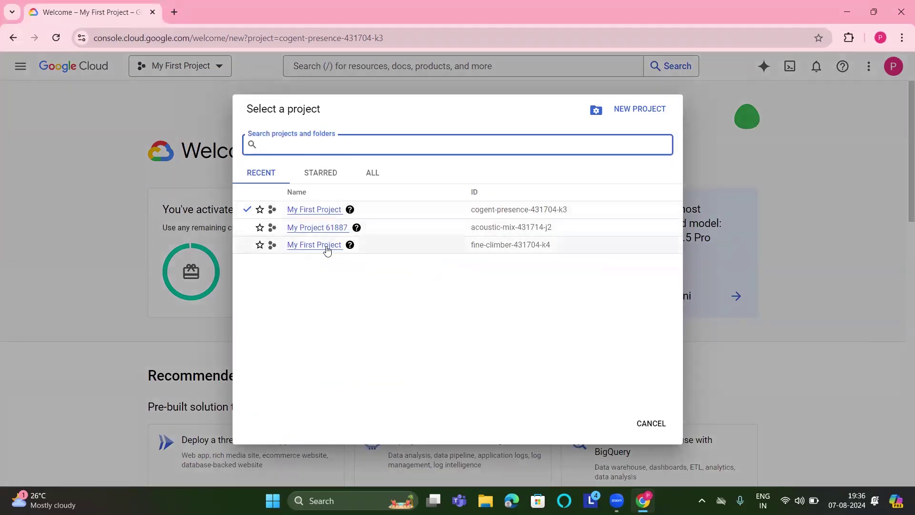
left_click(318, 212)
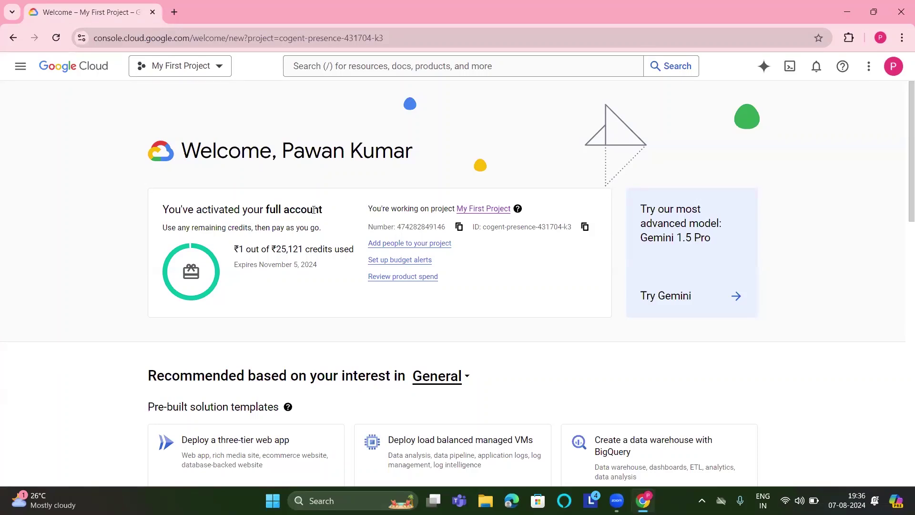
Open the All products page under Solutions and look over its product categories.
left_click(25, 69)
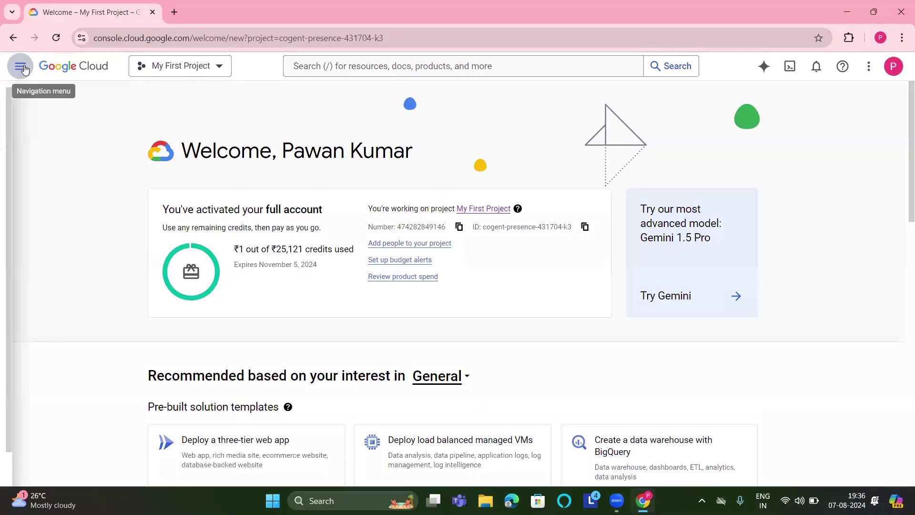
mouse_move(76, 128)
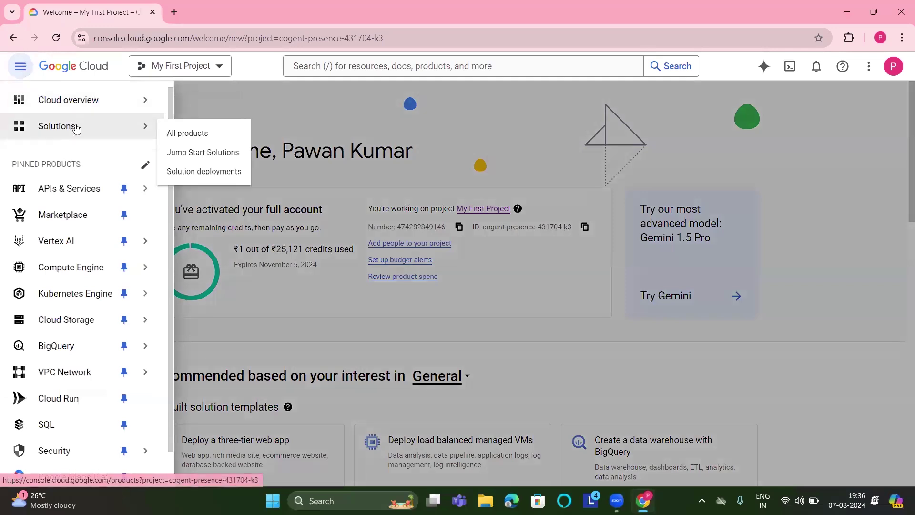
mouse_move(126, 106)
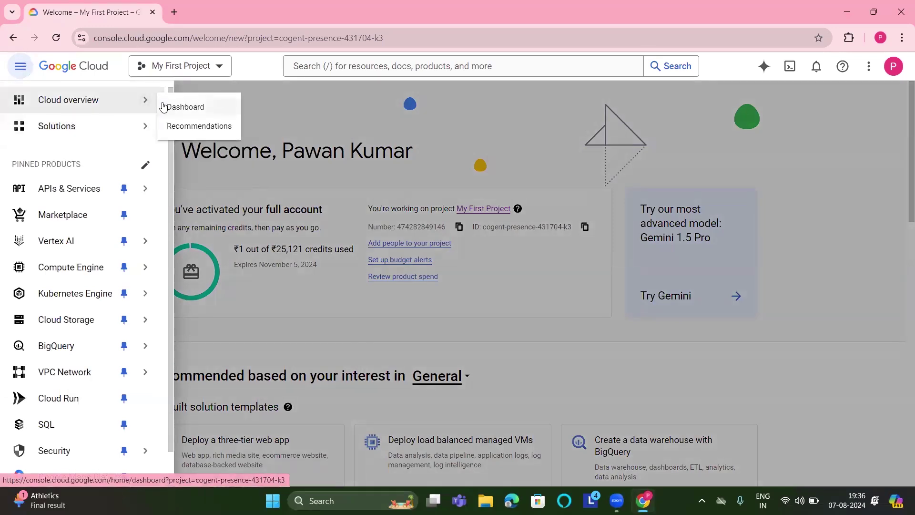
mouse_move(115, 127)
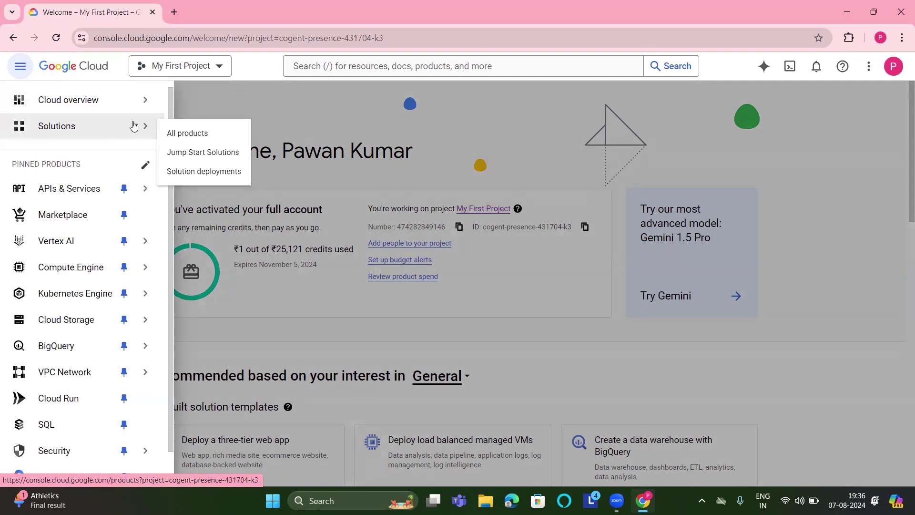
left_click(177, 133)
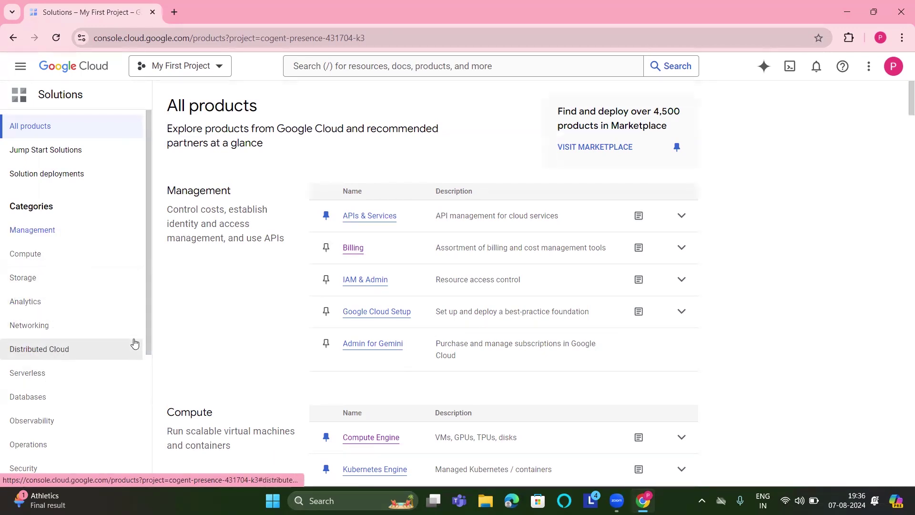
left_click_drag(148, 308, 145, 264)
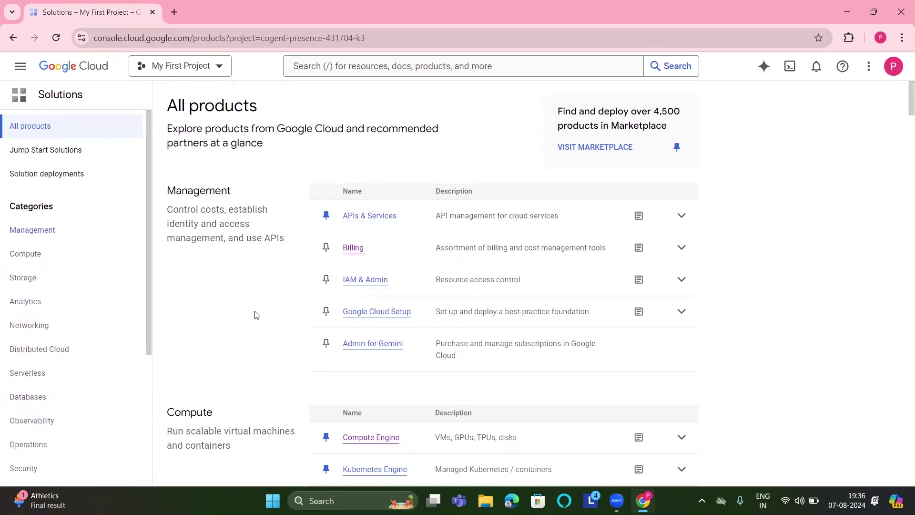
Open Billing from the Management products and view the paid account details.
left_click(352, 251)
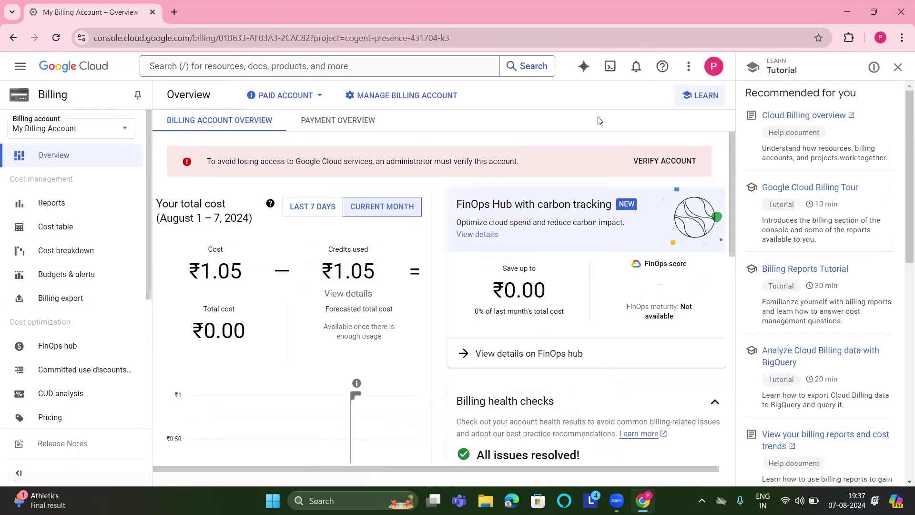
left_click(306, 96)
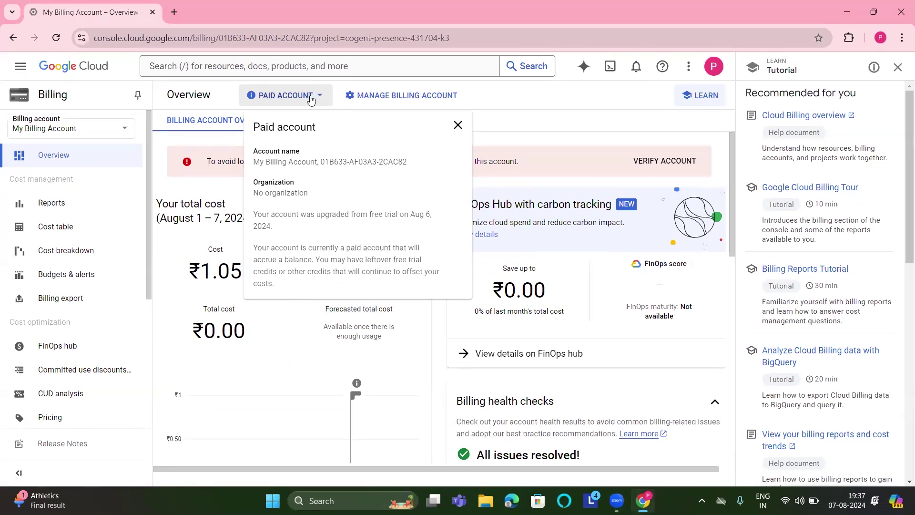
left_click(416, 93)
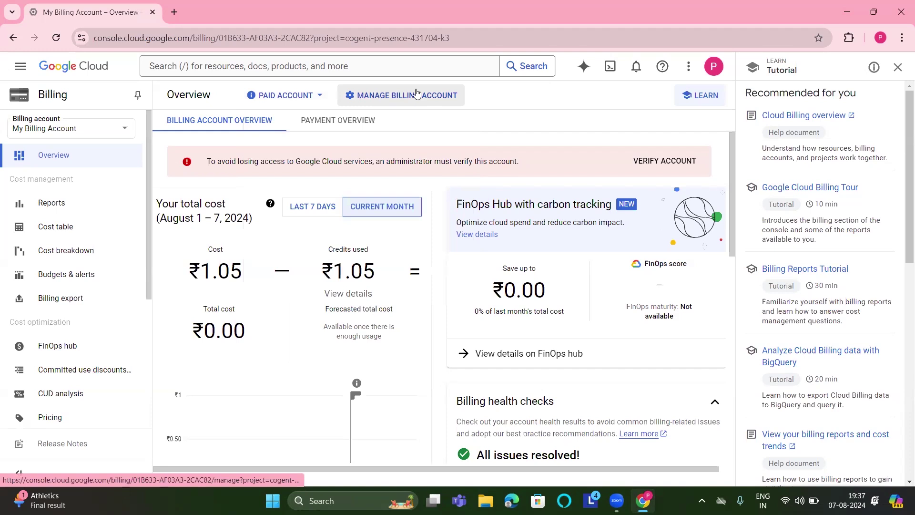
Open the billing account's management page and rename the account to class-billing-account.
left_click(413, 93)
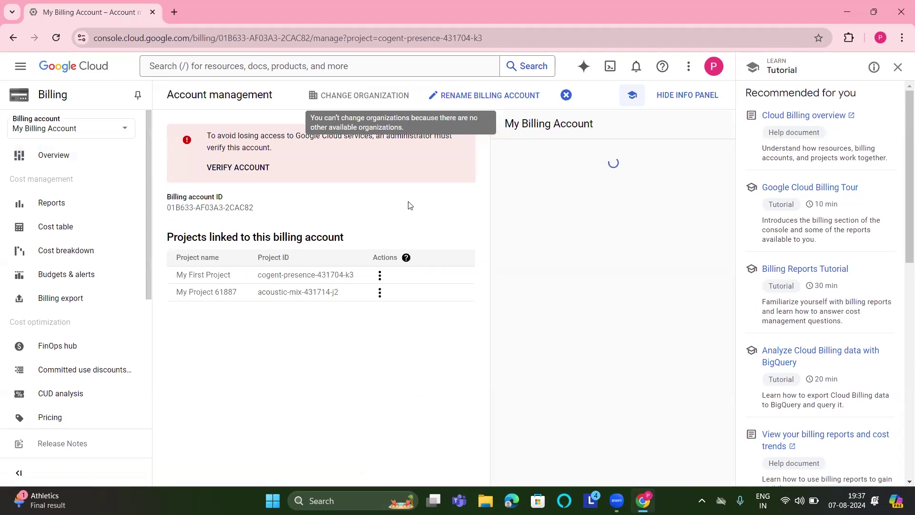
left_click(470, 98)
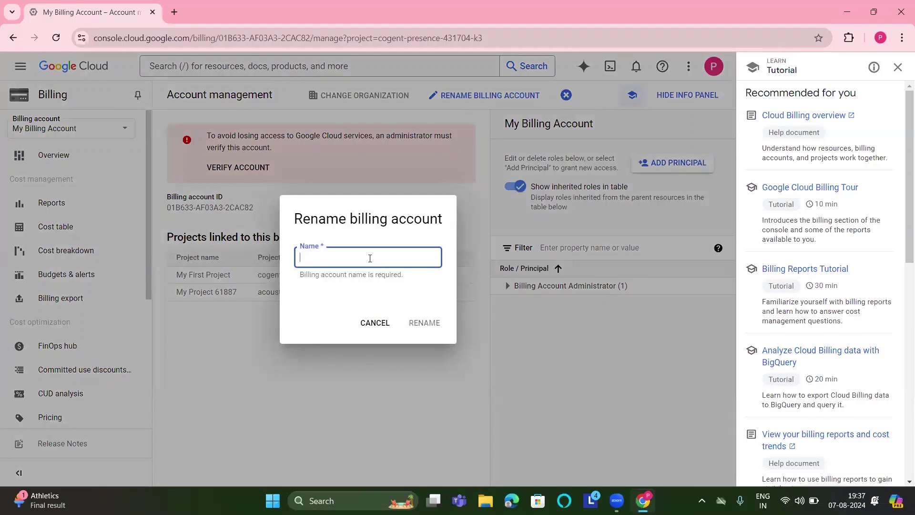
type("class-bill")
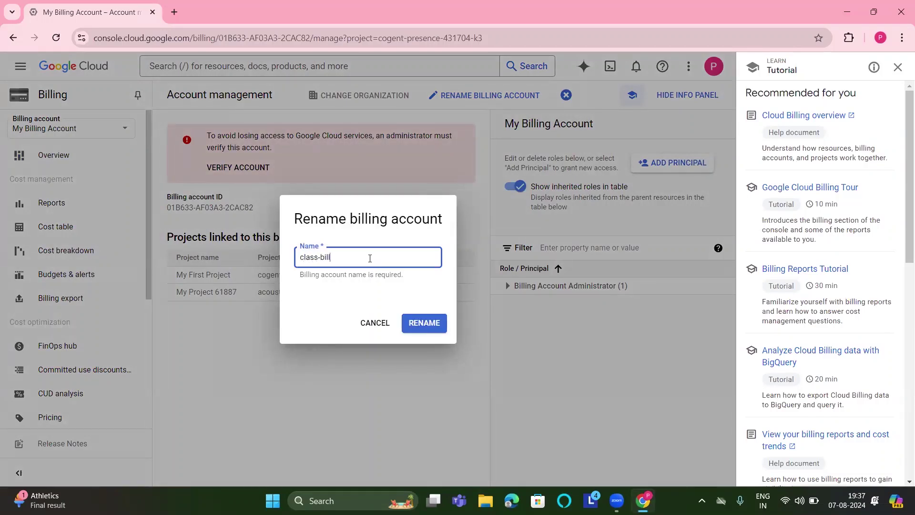
type("ing-account")
left_click(428, 323)
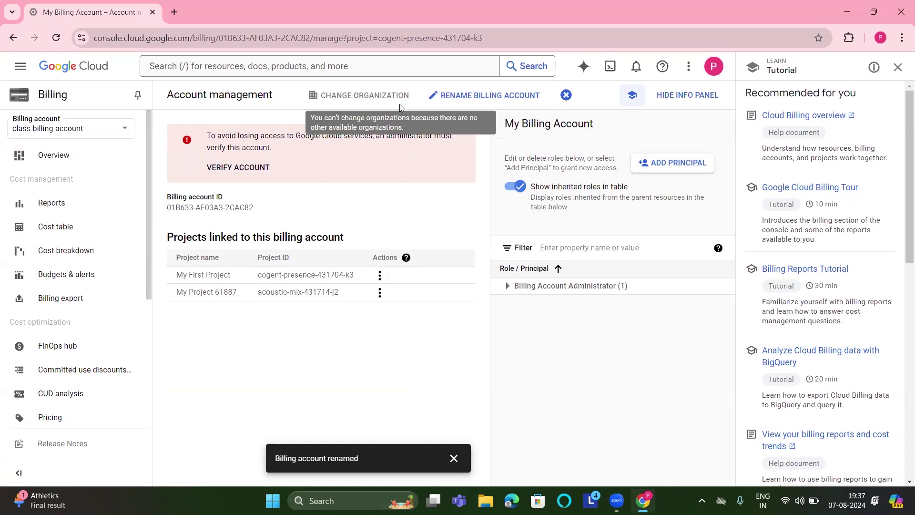
Show the billing actions for the linked My First Project and close the Learn tutorial pane.
left_click(380, 276)
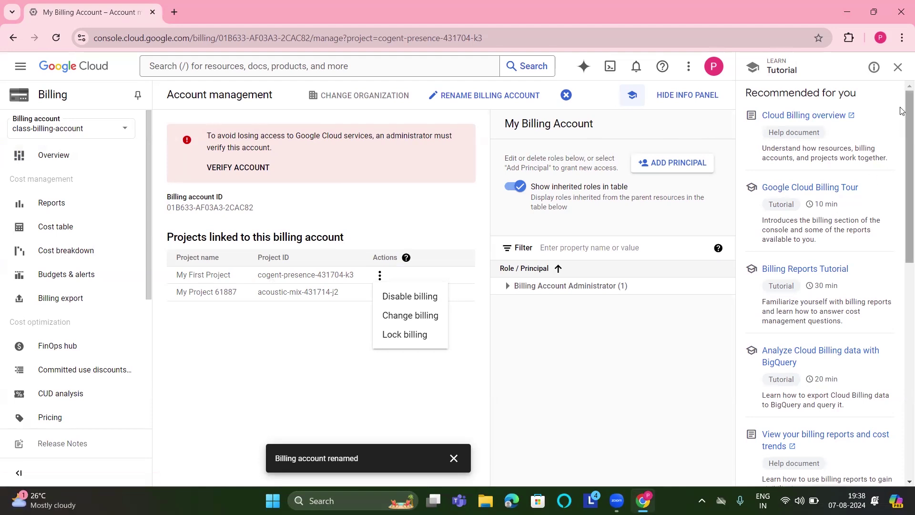
left_click_drag(900, 111, 901, 72)
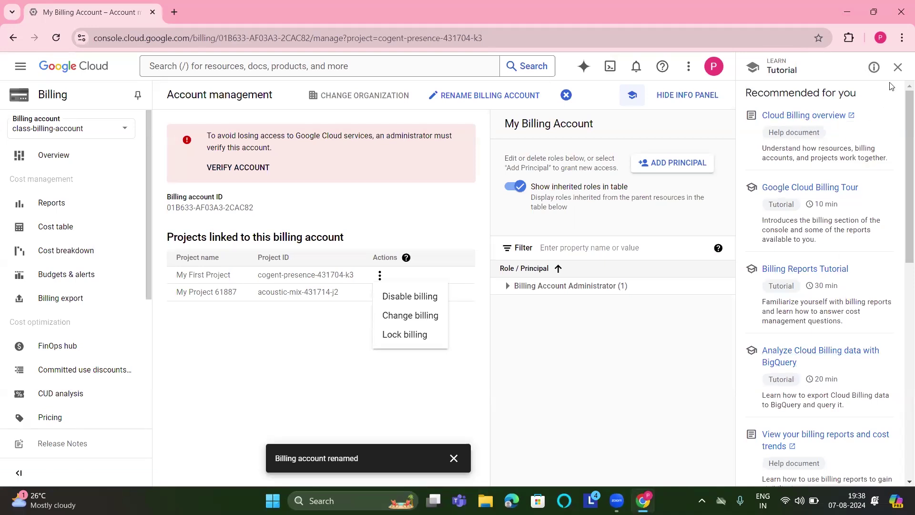
left_click(898, 68)
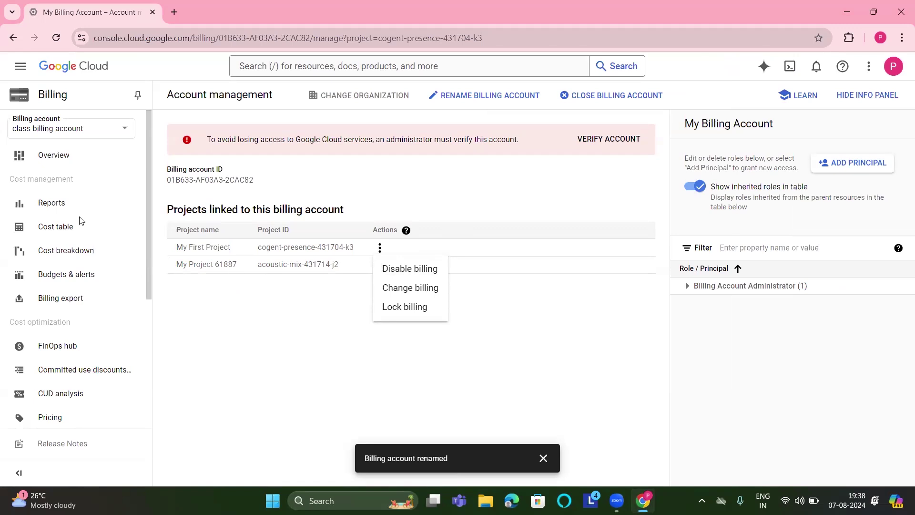
Open the billing account's Reports page and read the explanation of the free trial credits.
left_click(63, 208)
left_click(63, 208)
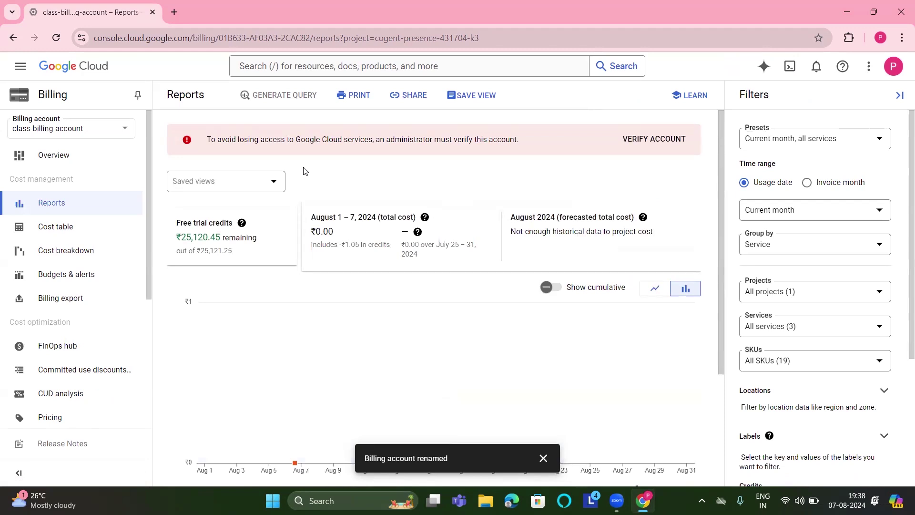
left_click(242, 223)
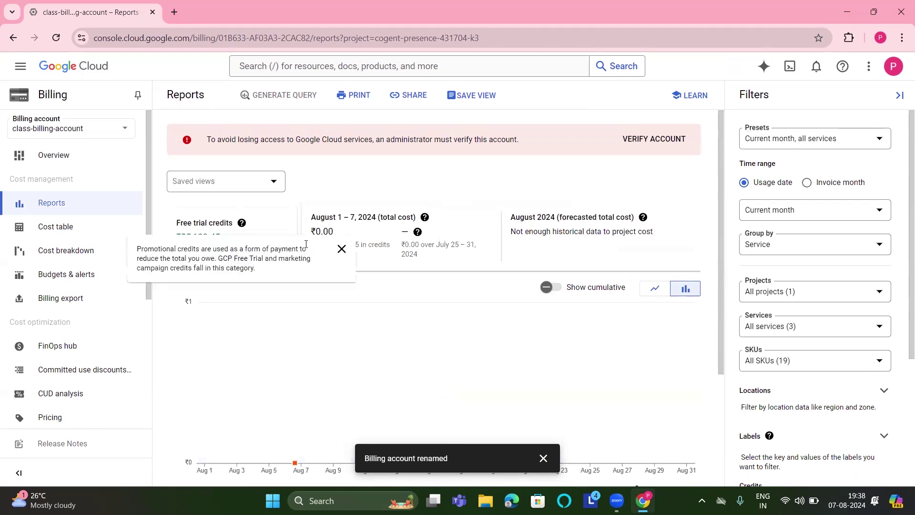
left_click(399, 216)
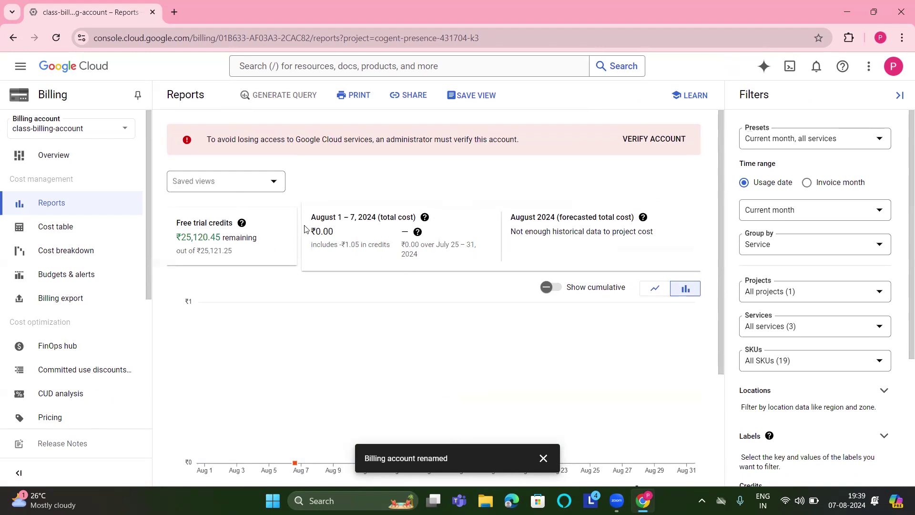
View the Cost table and Cost breakdown pages for class-billing-account.
left_click(65, 230)
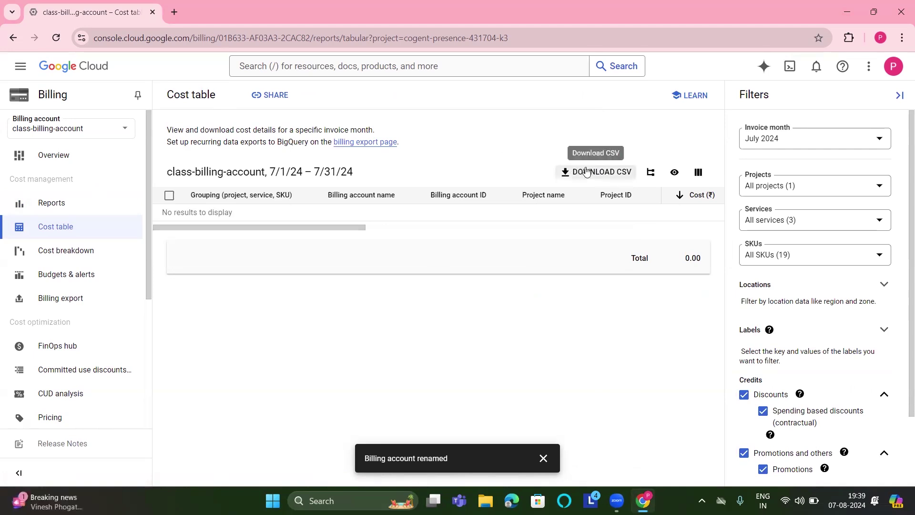
left_click(72, 248)
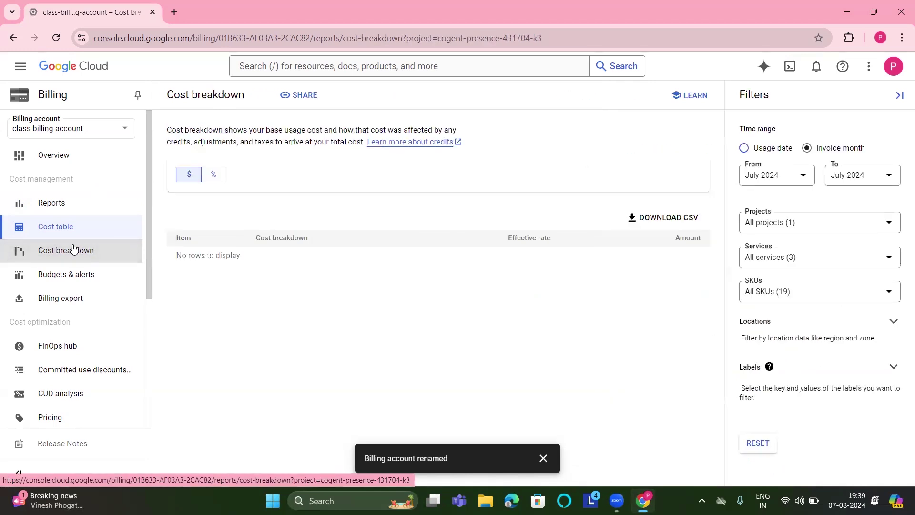
Start a new budget under Budgets & alerts, name it class-budget and keep the Monthly time range.
left_click(73, 272)
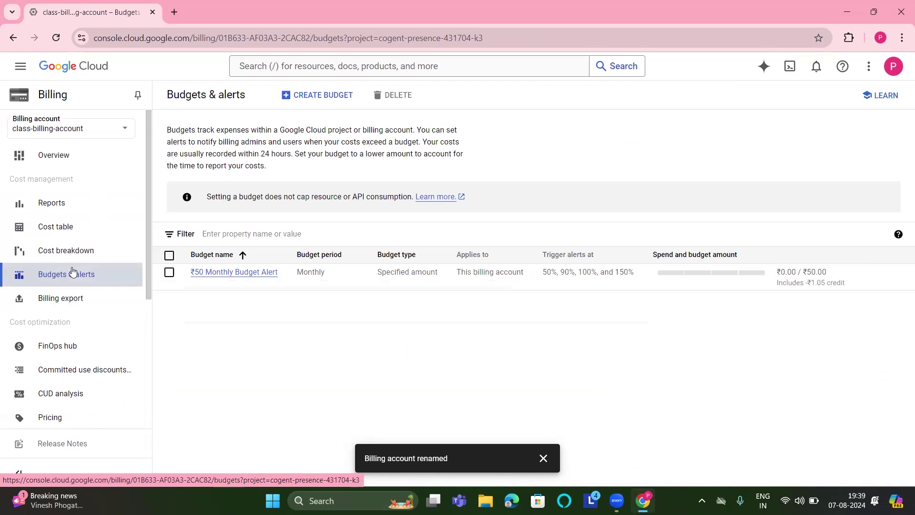
left_click(312, 92)
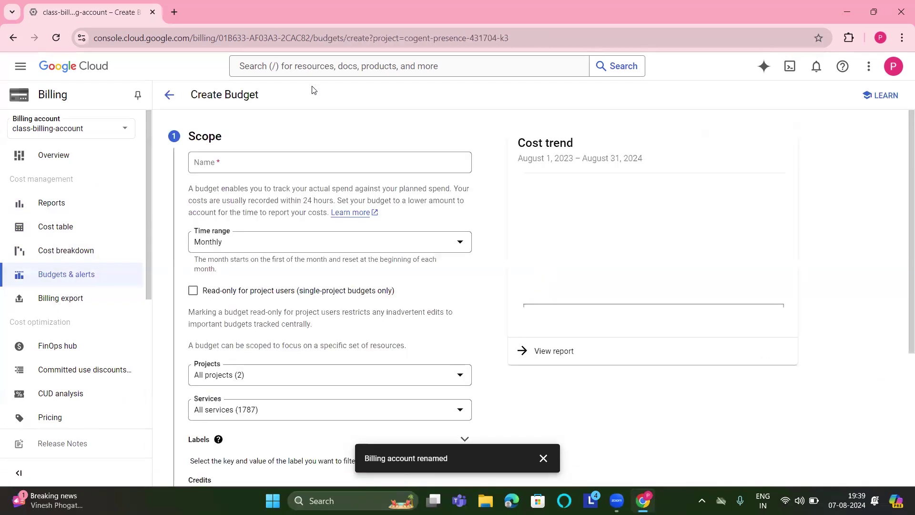
left_click(261, 165)
type("class-bu")
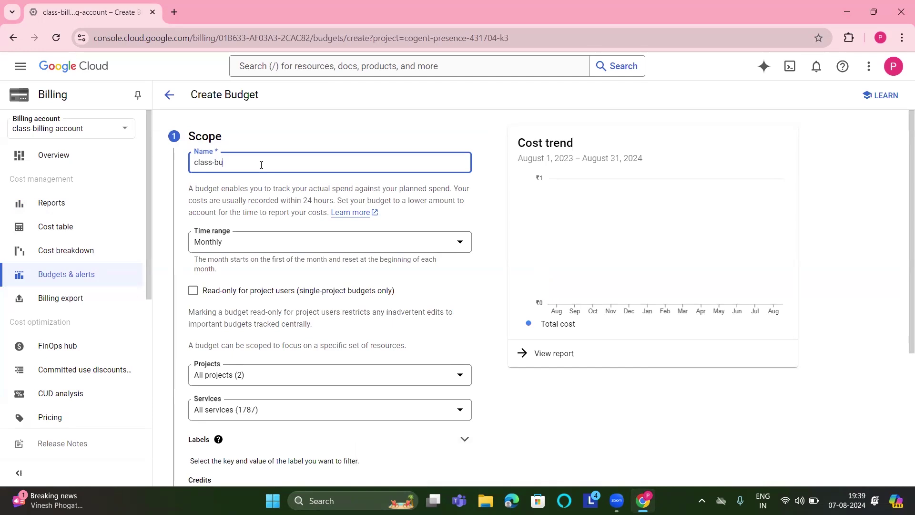
type("dget")
left_click(247, 245)
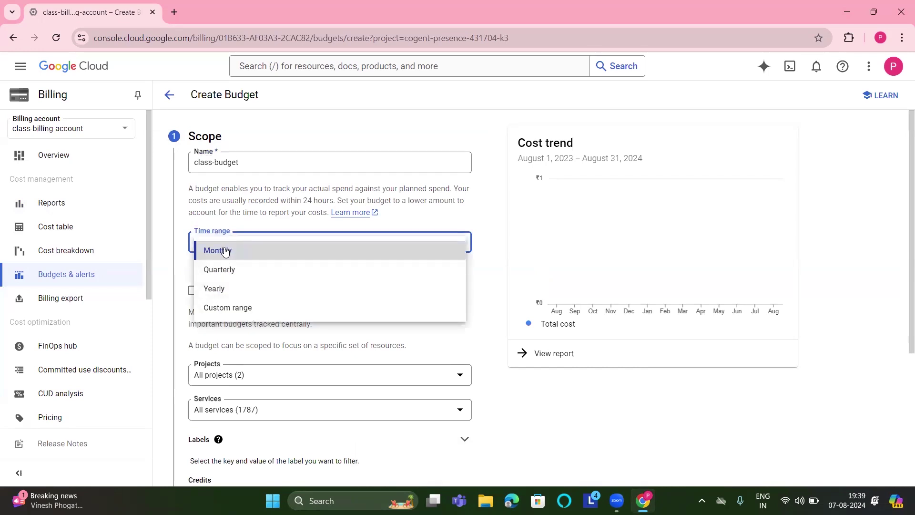
left_click(538, 230)
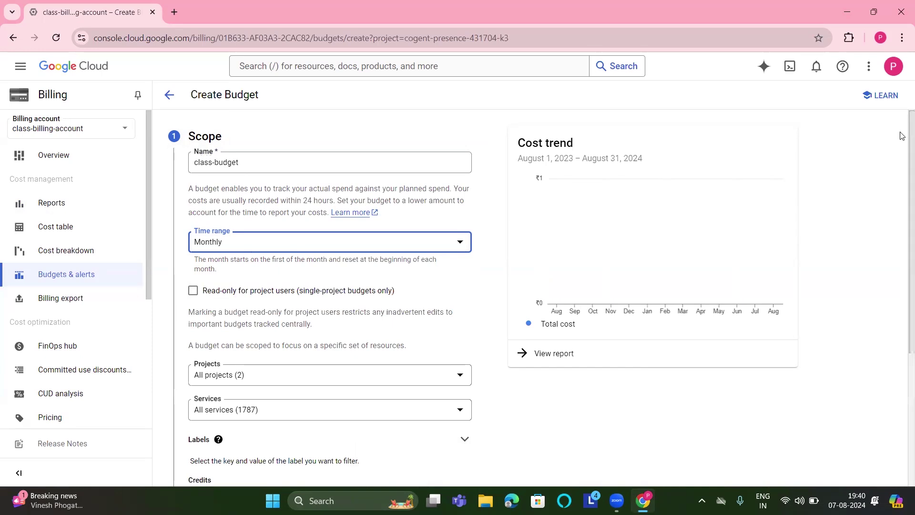
Select all projects in the scope of class-budget.
scroll(903, 190, "down", 2)
scroll(902, 213, "down", 2)
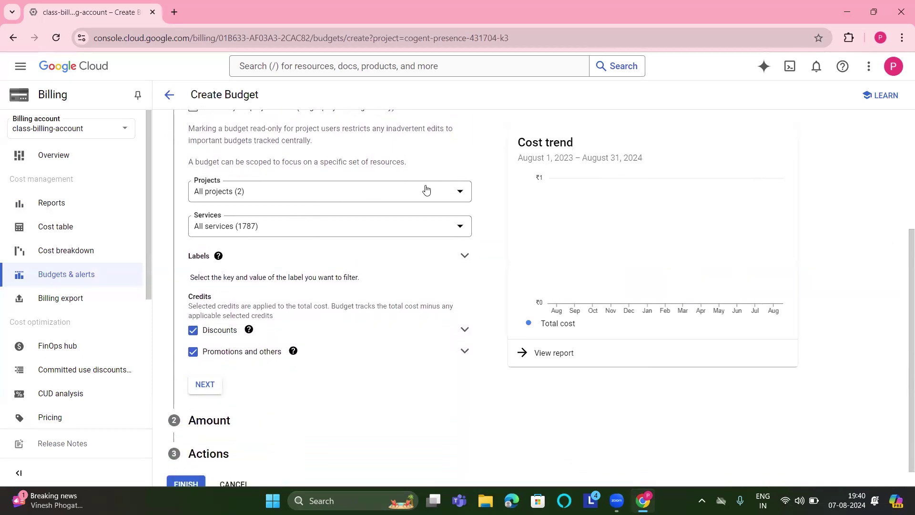
left_click(445, 193)
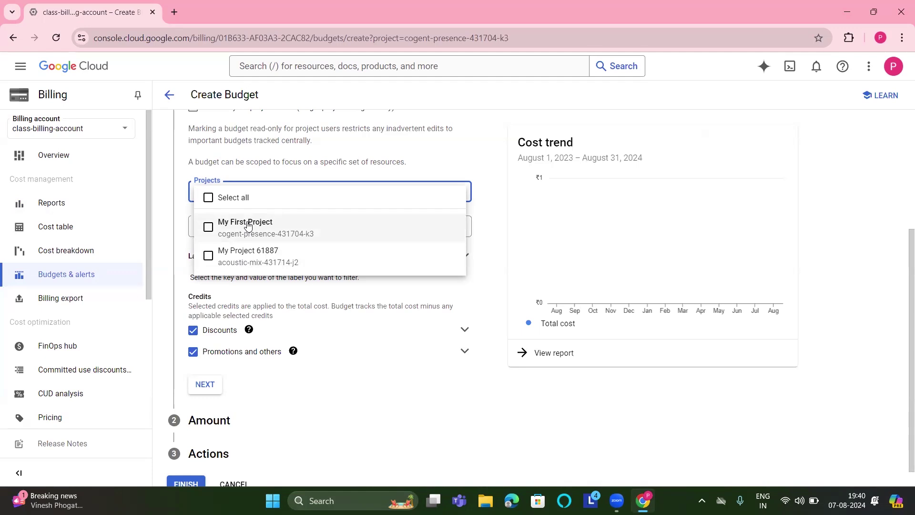
left_click(208, 198)
left_click(468, 154)
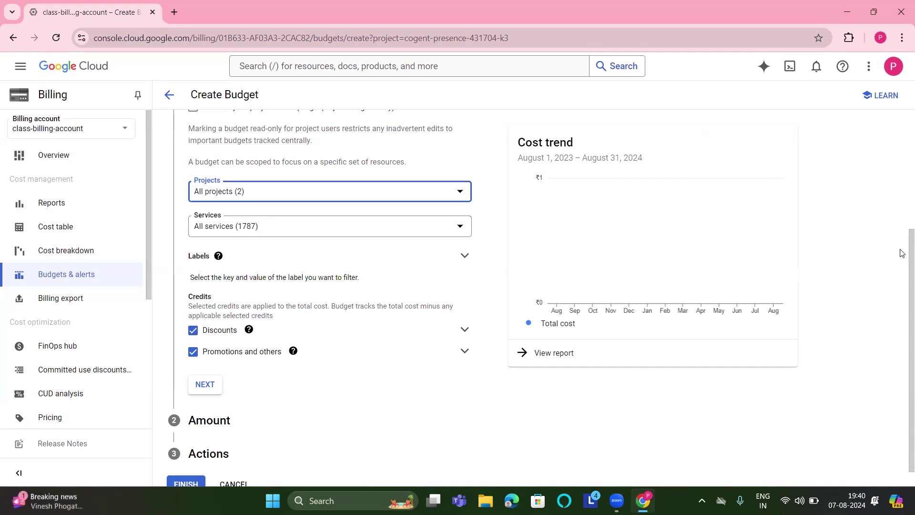
scroll(901, 250, "down", 1)
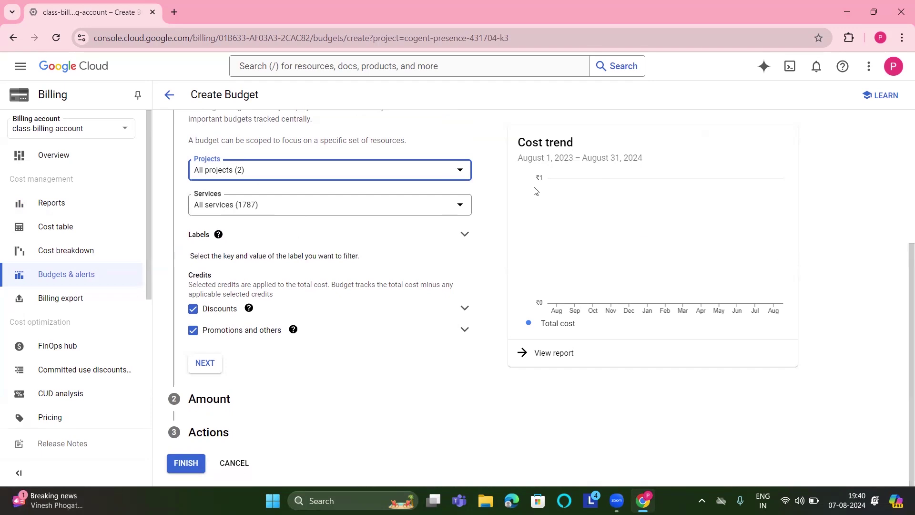
Browse the services available for the budget scope and leave the selection at all services.
left_click(457, 203)
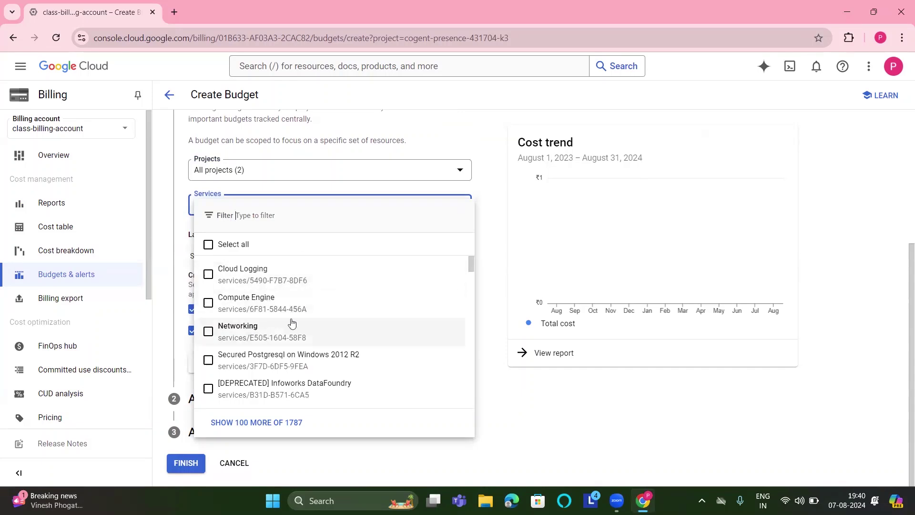
left_click_drag(472, 269, 472, 298)
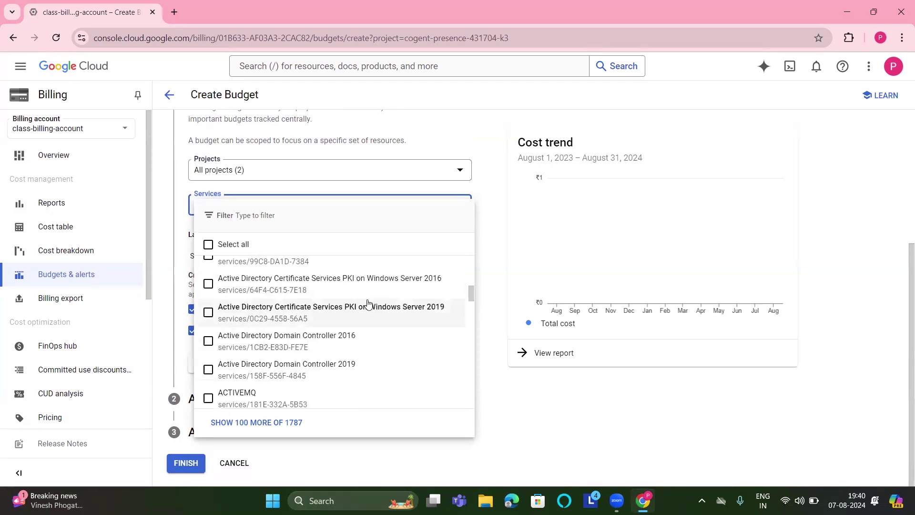
left_click_drag(472, 293, 475, 330)
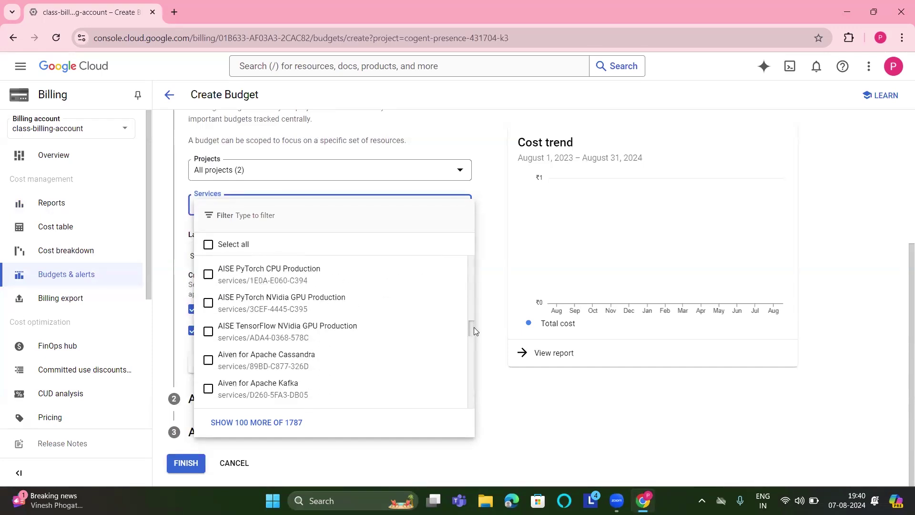
left_click(502, 224)
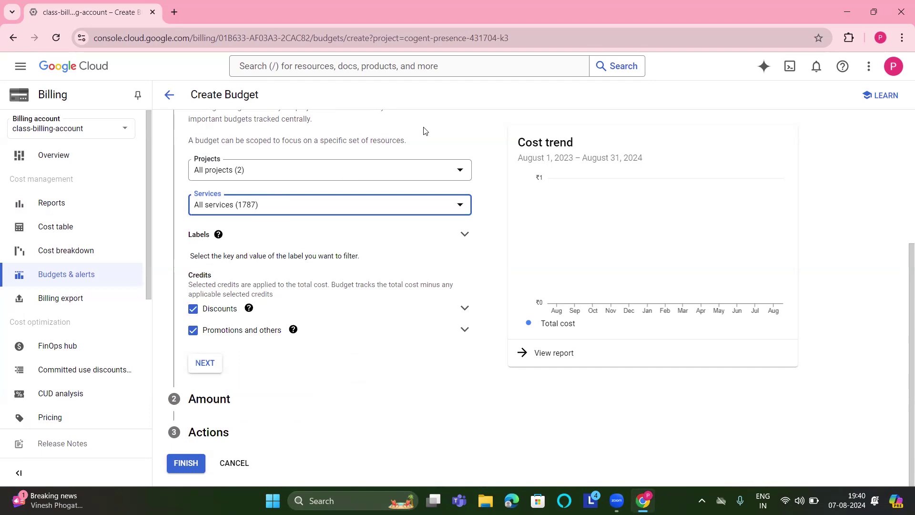
Recheck the budget's project and service selections and finish creating class-budget for all projects and services.
left_click(370, 171)
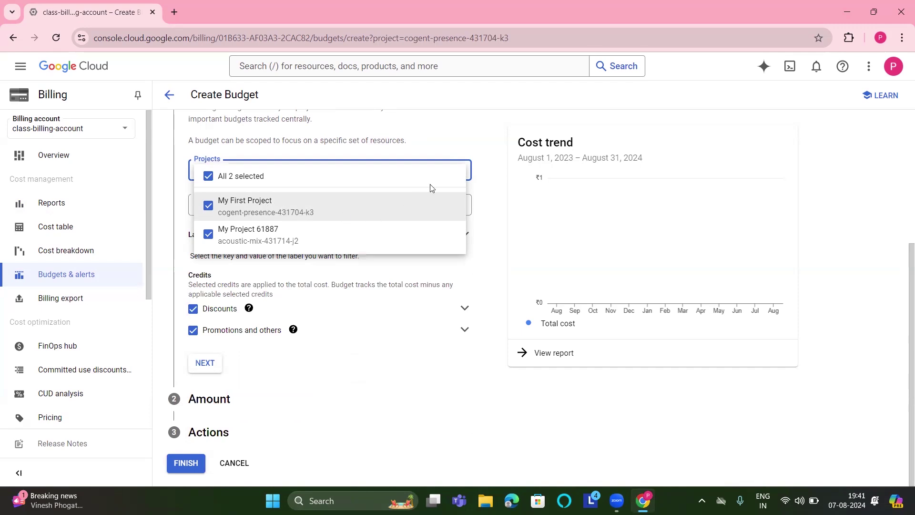
left_click(463, 139)
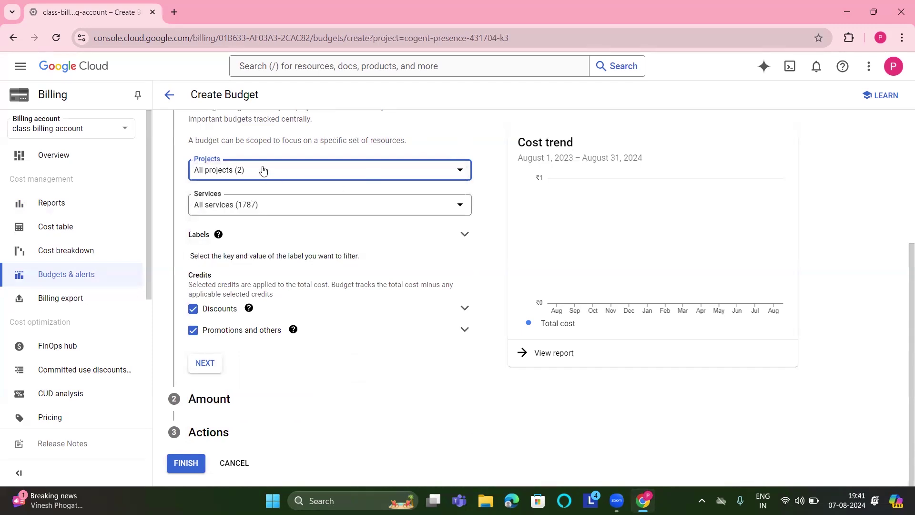
left_click(260, 204)
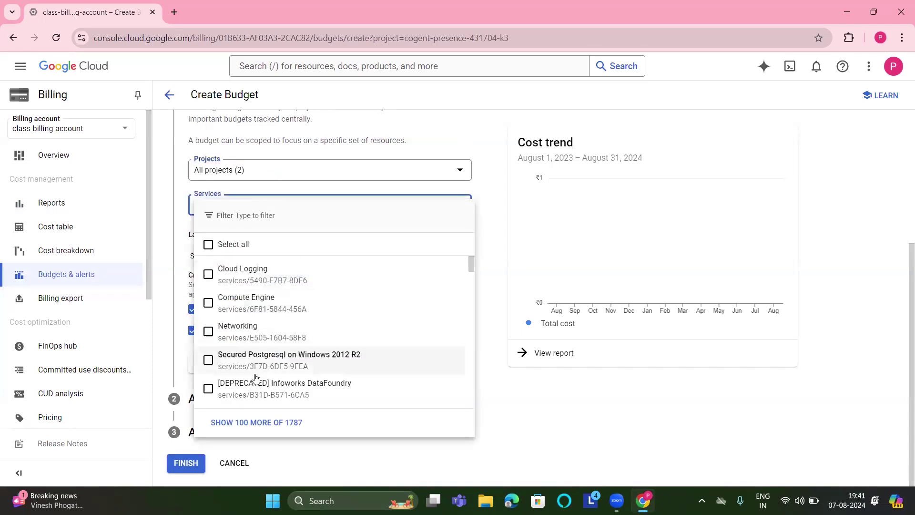
left_click(505, 180)
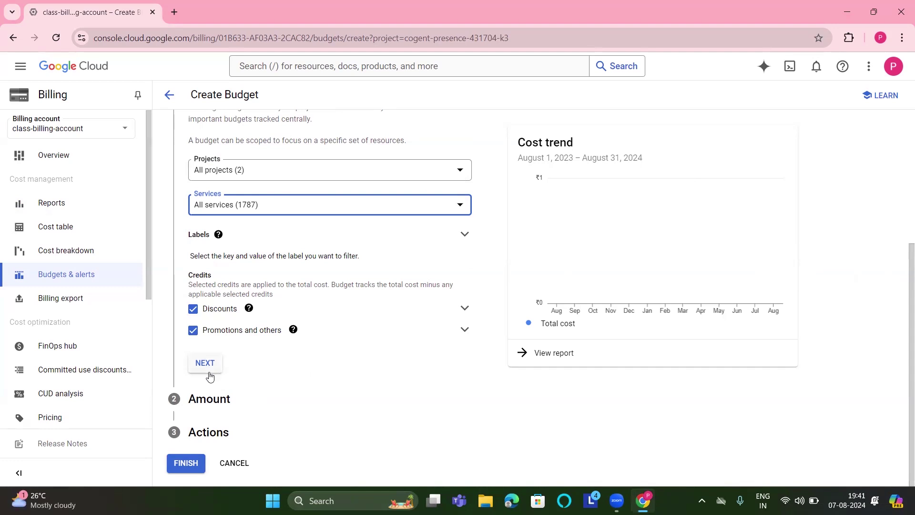
left_click(190, 465)
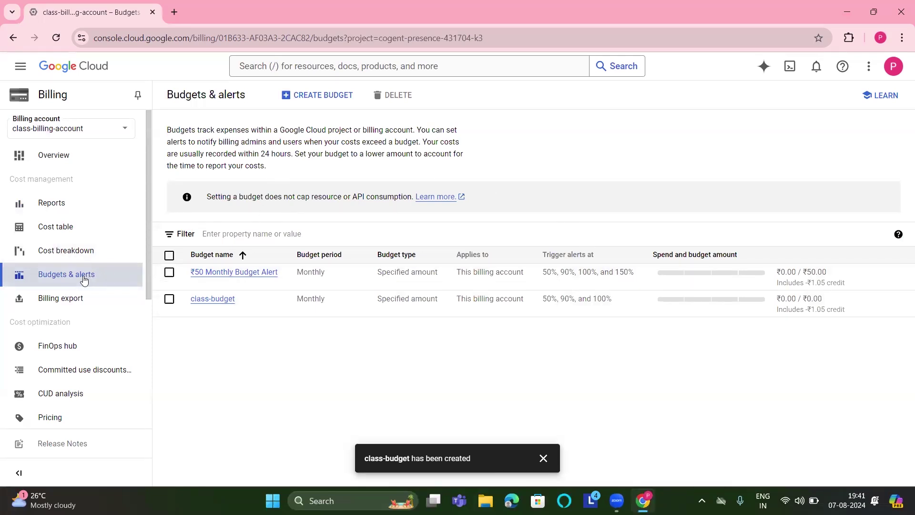
Open the Pricing settings for the BigQuery billing export and check the dataset options without choosing one.
left_click(63, 298)
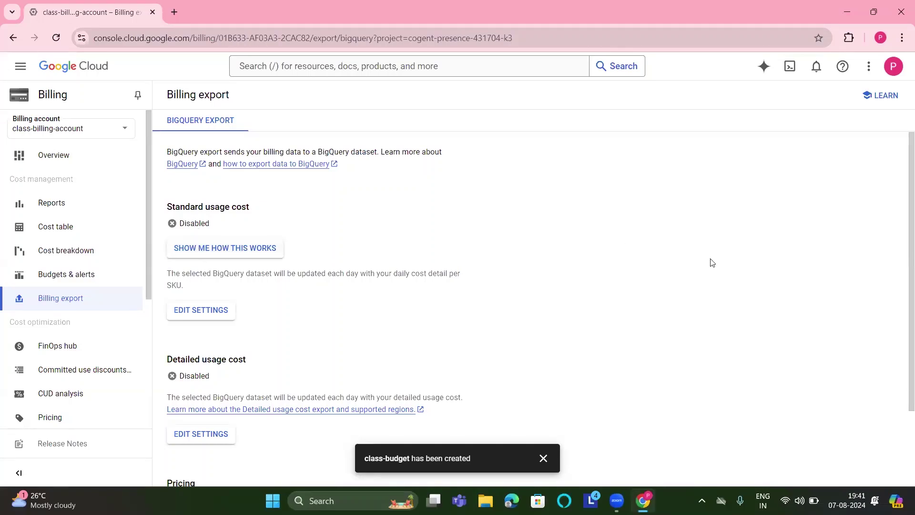
scroll(902, 194, "down", 2)
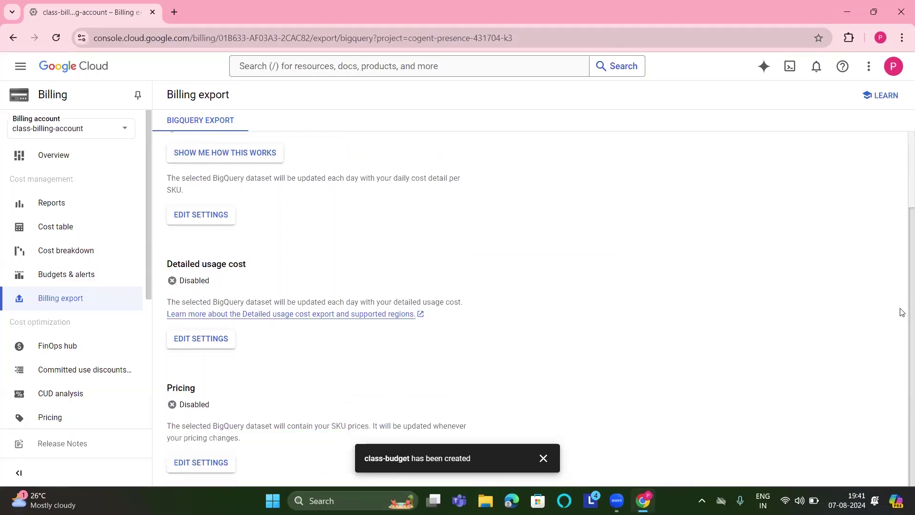
left_click(211, 466)
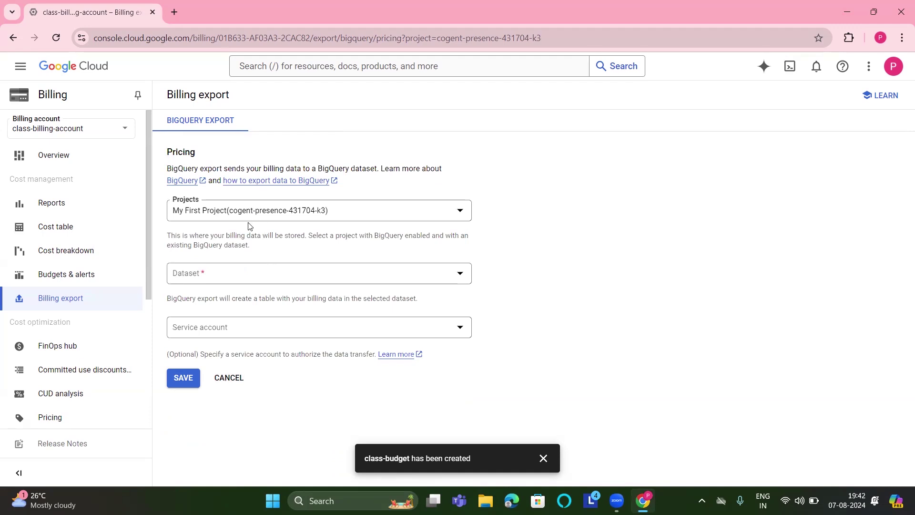
left_click(466, 276)
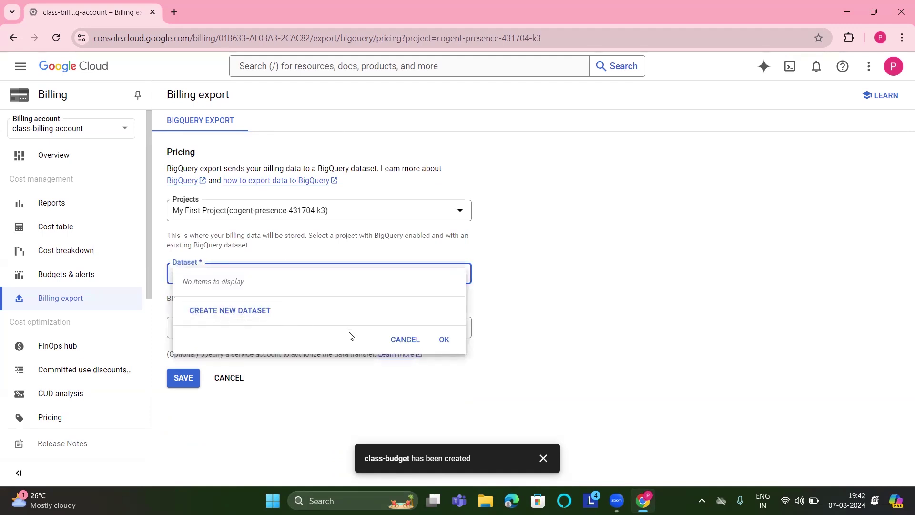
left_click(527, 321)
left_click(221, 332)
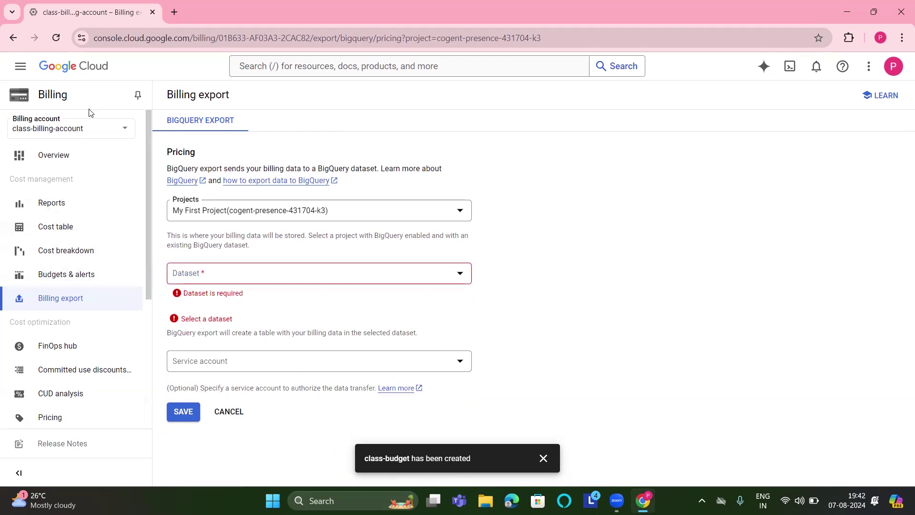
Leave the billing export settings and revisit the Reports and Cost table pages.
left_click(72, 209)
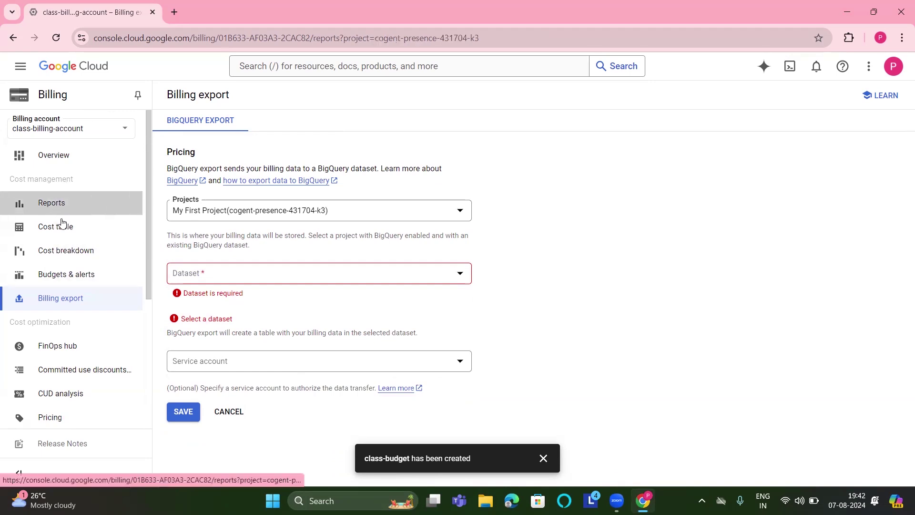
left_click(71, 272)
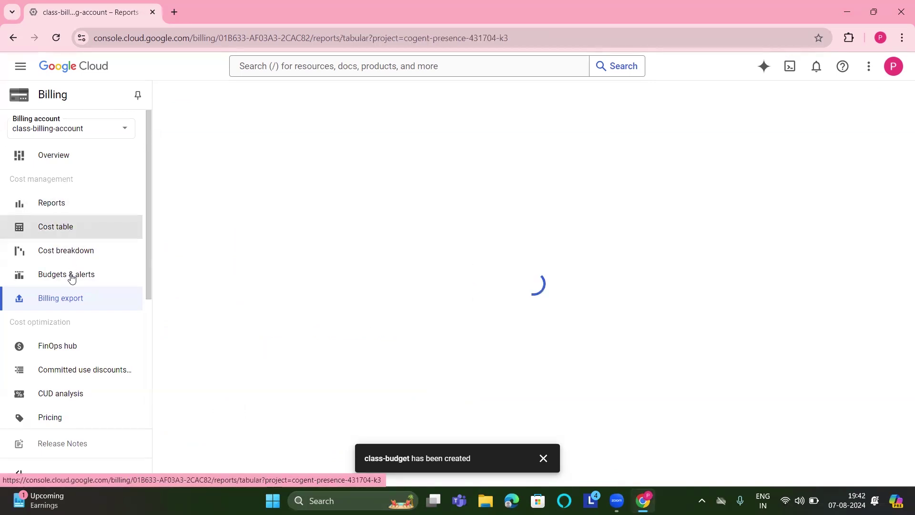
left_click(45, 204)
left_click(56, 228)
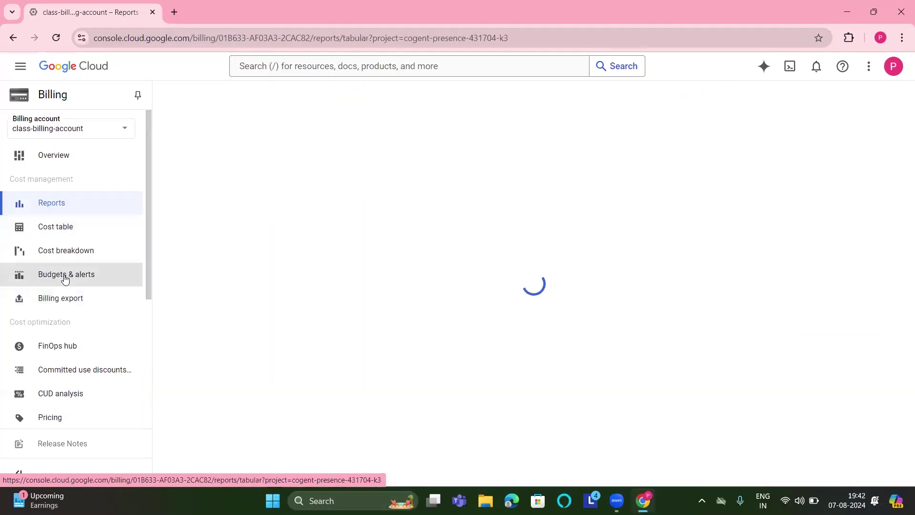
Open the billing account's Transactions page and examine the manual NetBanking payment entry and its amount.
left_click_drag(147, 243, 143, 376)
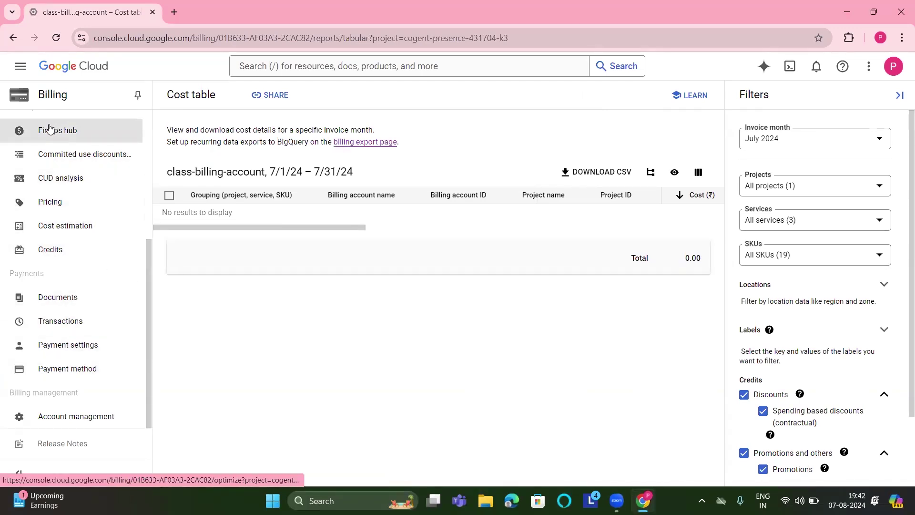
left_click(64, 326)
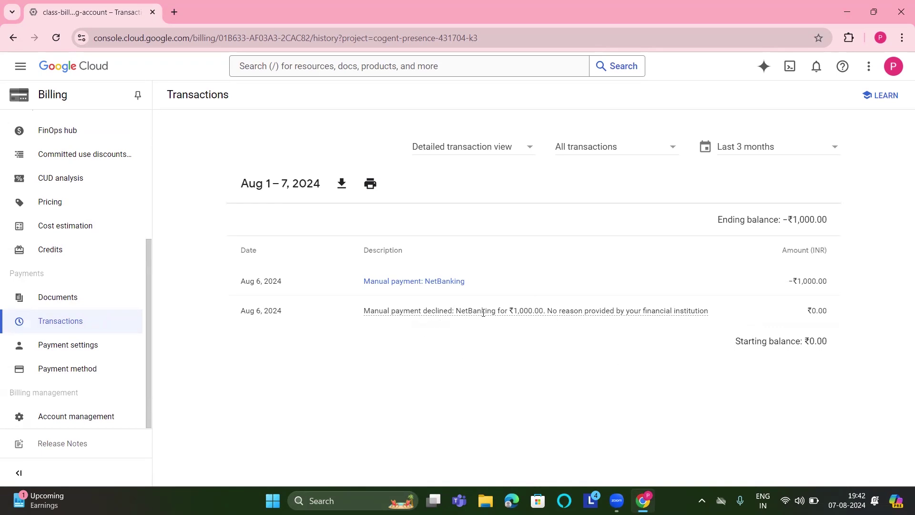
mouse_move(507, 309)
left_click_drag(779, 284, 826, 282)
left_click(827, 281)
left_click_drag(835, 284, 761, 288)
left_click(654, 287)
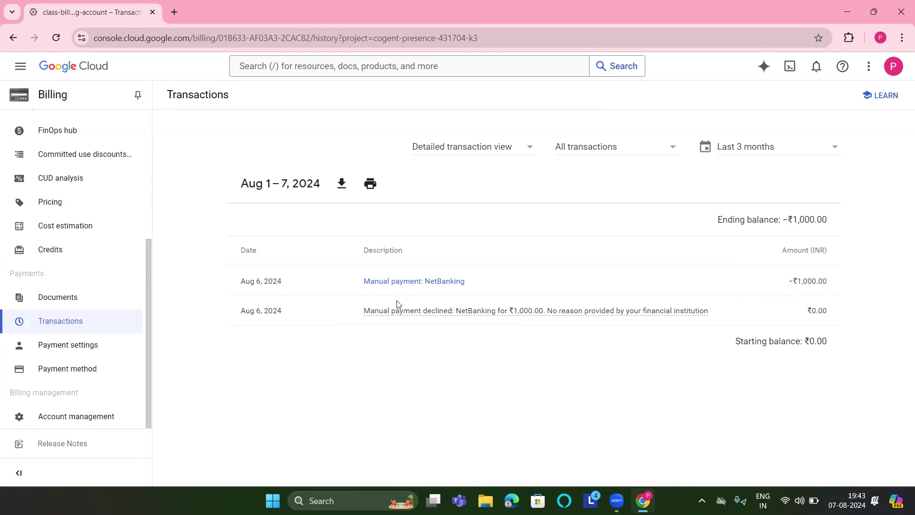
left_click_drag(224, 284, 866, 282)
left_click(866, 282)
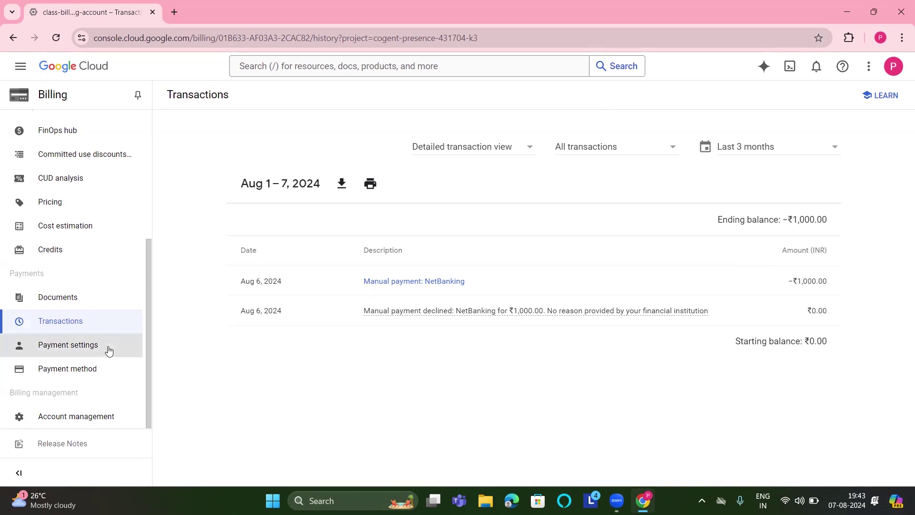
Open the billing account's Payment settings and read the post-pay terms on the monthly billing date and payment threshold.
left_click(84, 347)
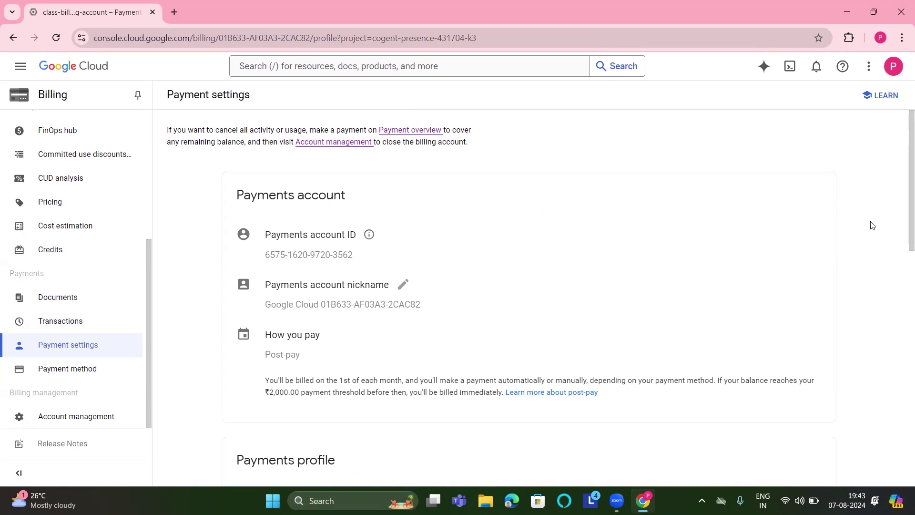
scroll(902, 174, "down", 3)
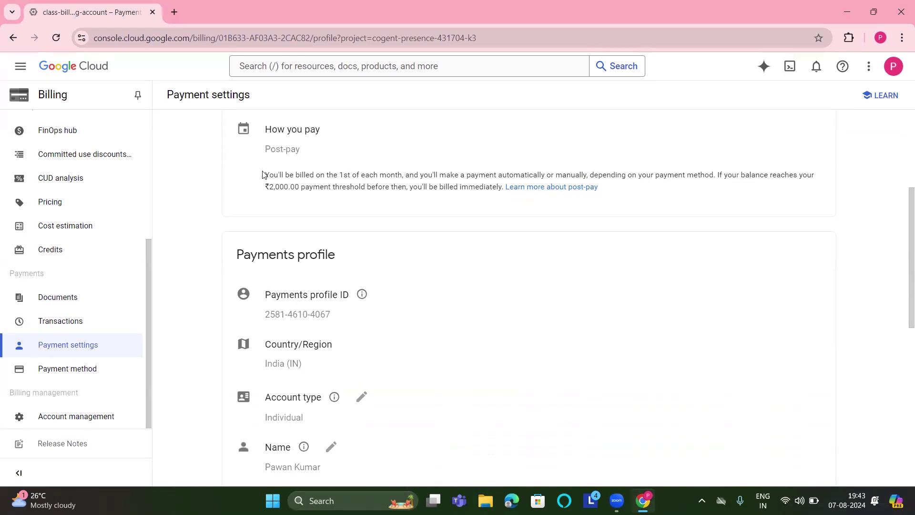
left_click_drag(263, 175, 503, 195)
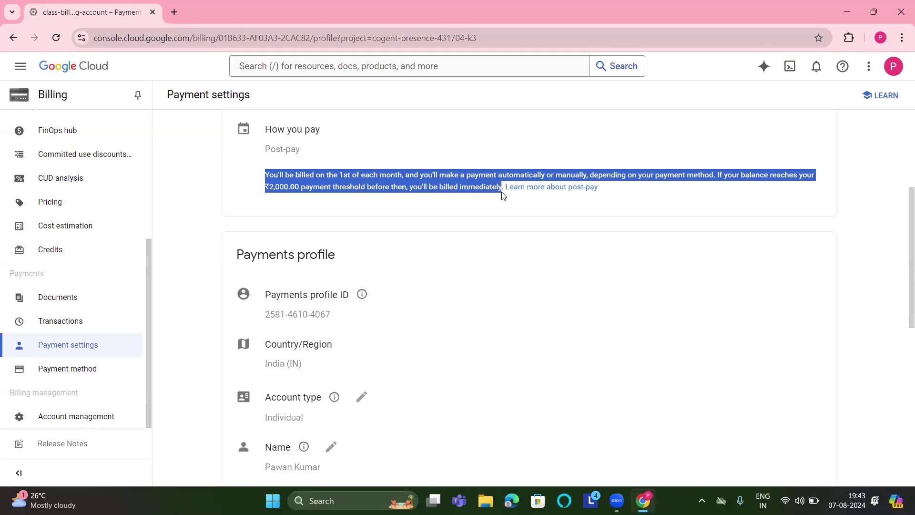
left_click(443, 215)
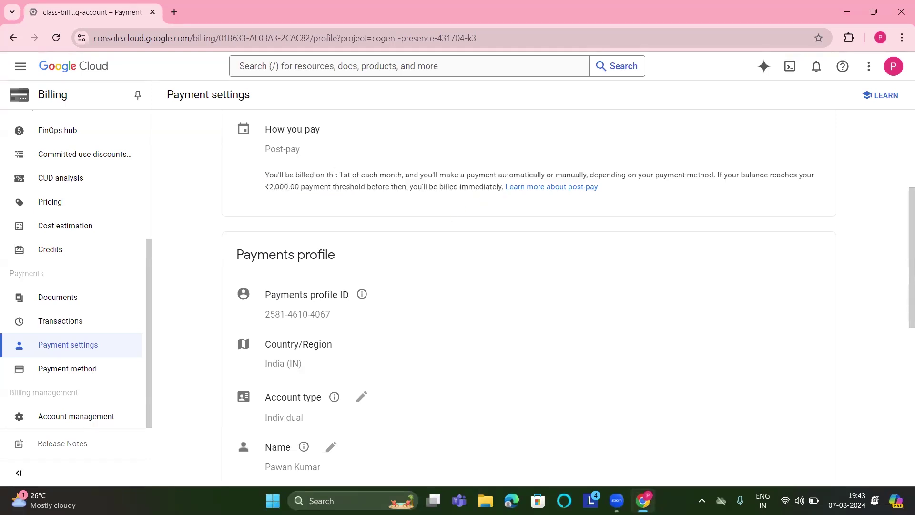
left_click_drag(340, 175, 405, 175)
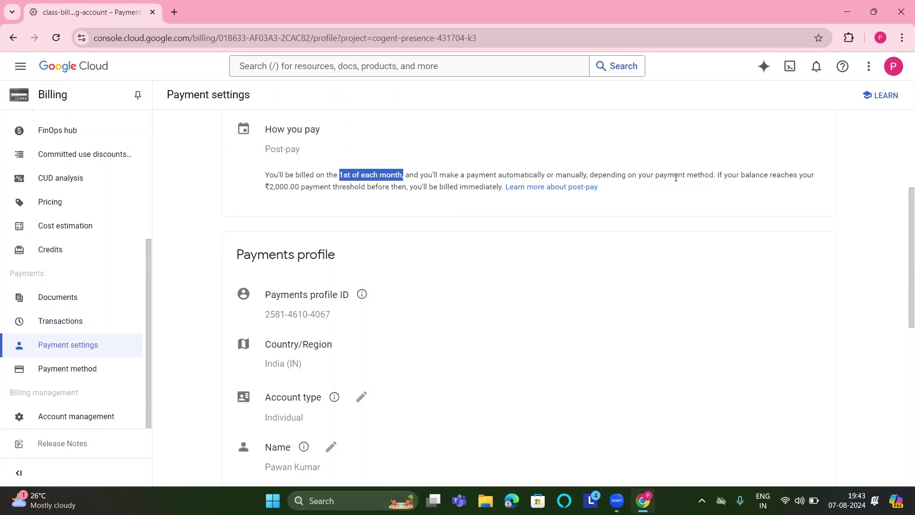
left_click_drag(717, 176, 277, 178)
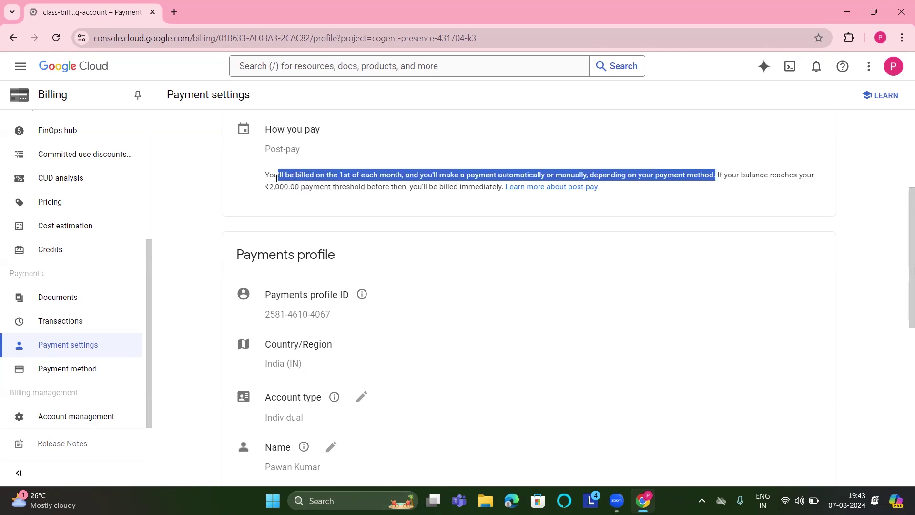
left_click(277, 178)
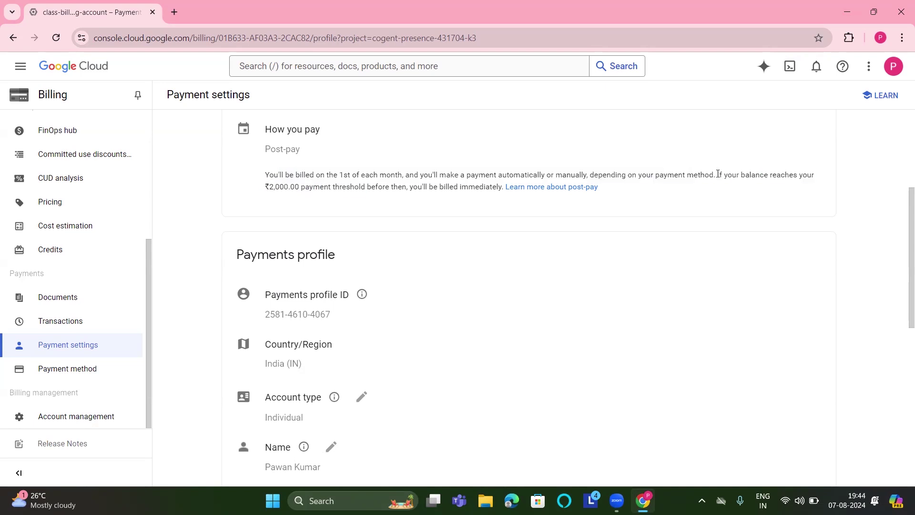
left_click_drag(716, 175, 831, 187)
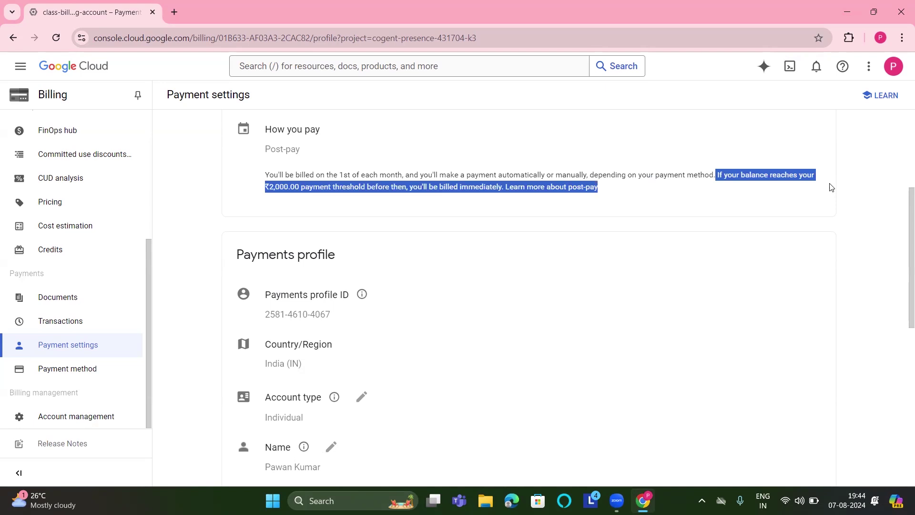
left_click(319, 199)
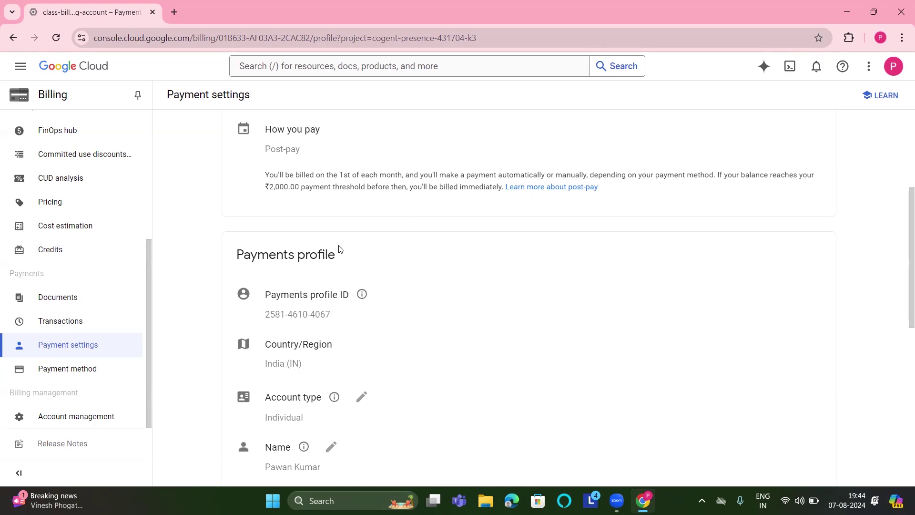
Open the Payment method page and check the form for adding a credit or debit card without saving one.
left_click(79, 372)
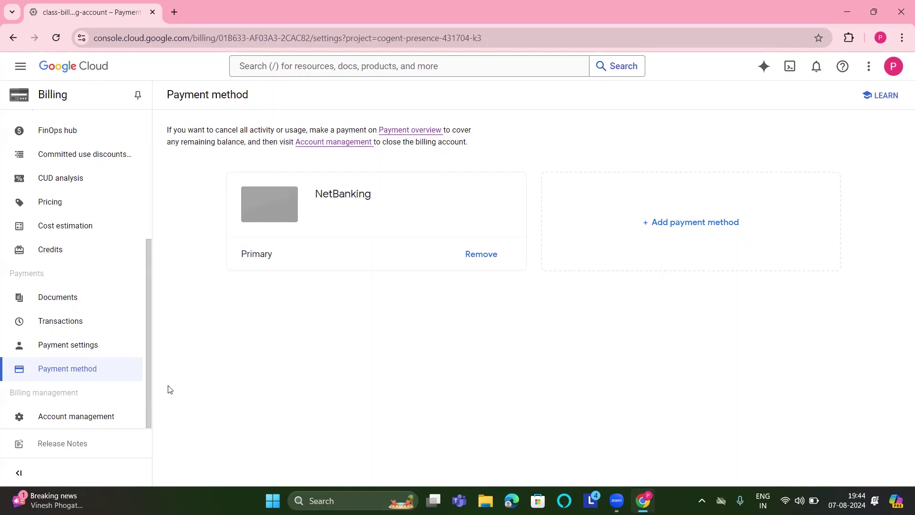
left_click(689, 220)
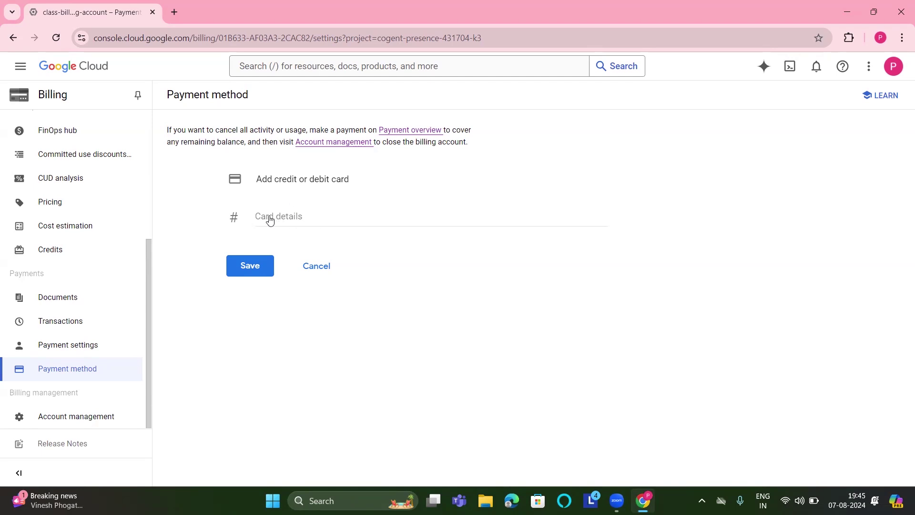
left_click(318, 267)
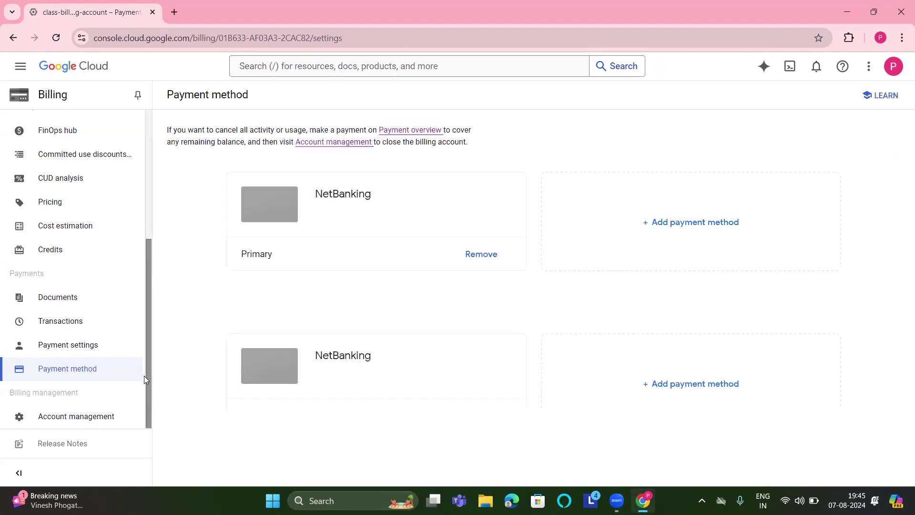
Open Account management and check the billing actions offered for the linked project My First Project.
left_click(76, 417)
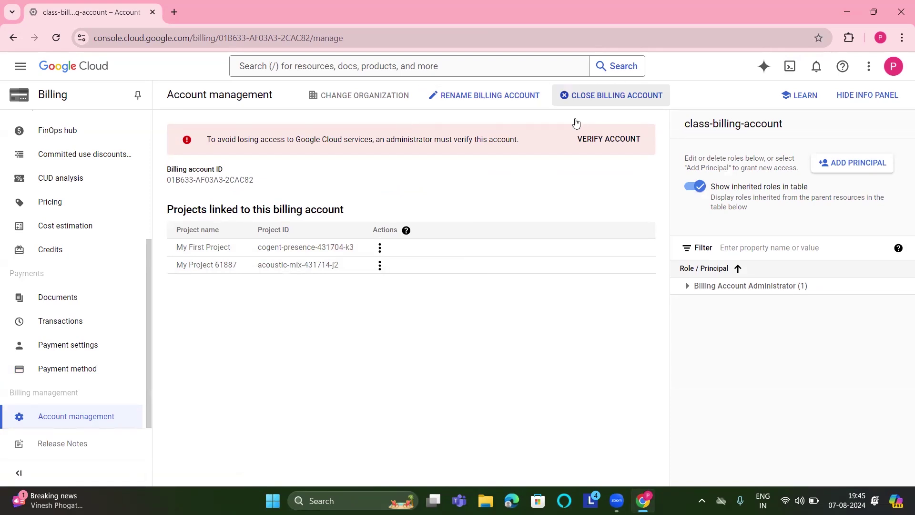
left_click(379, 249)
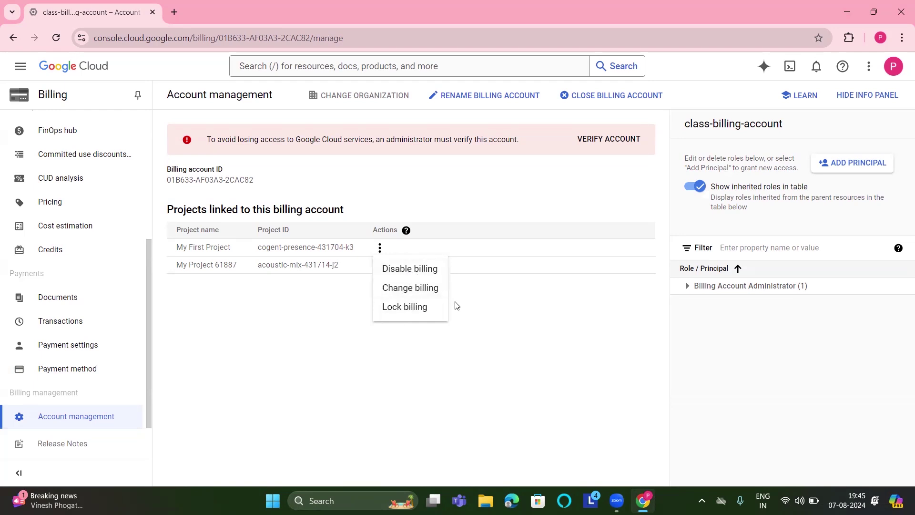
left_click(417, 192)
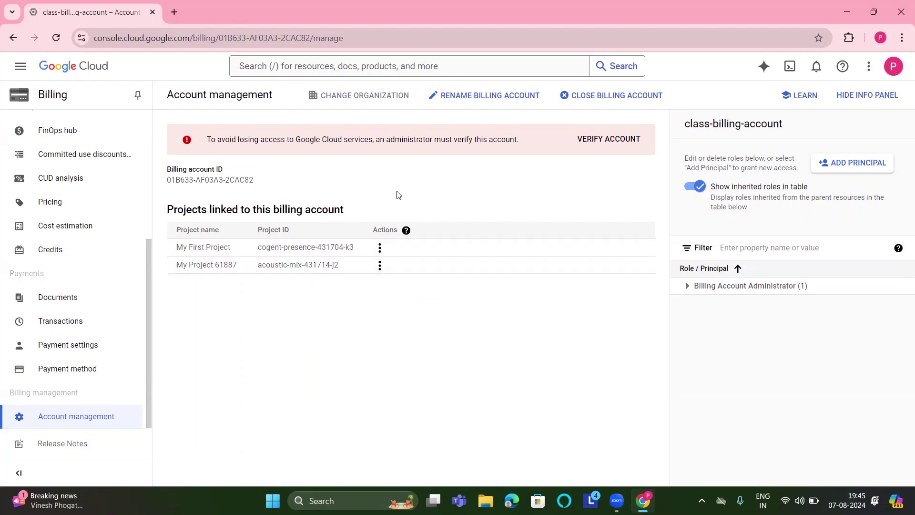
Leave the Billing section and open the All products page under Solutions.
left_click_drag(147, 248, 149, 128)
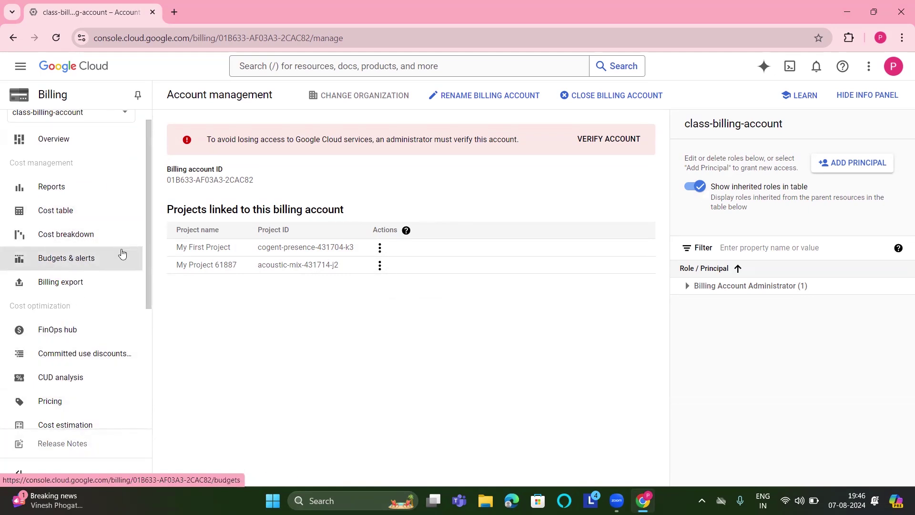
scroll(149, 232, "up", 1)
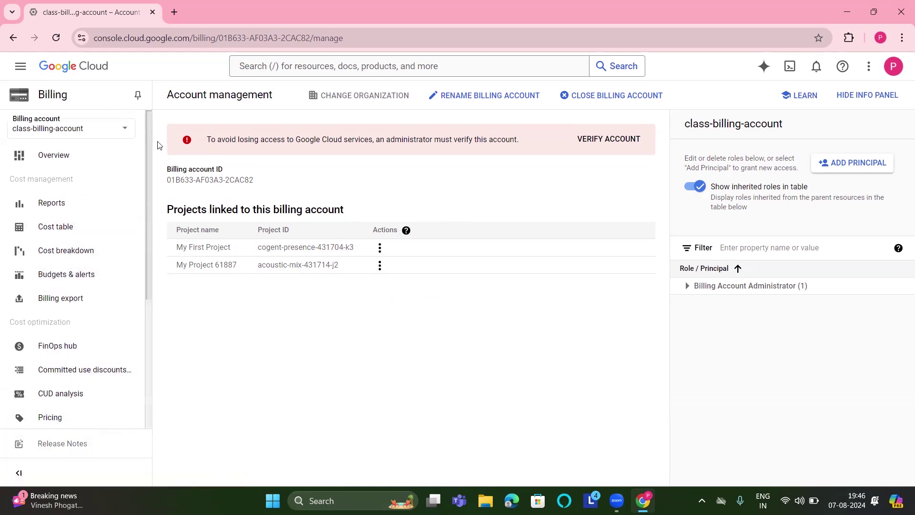
left_click(19, 66)
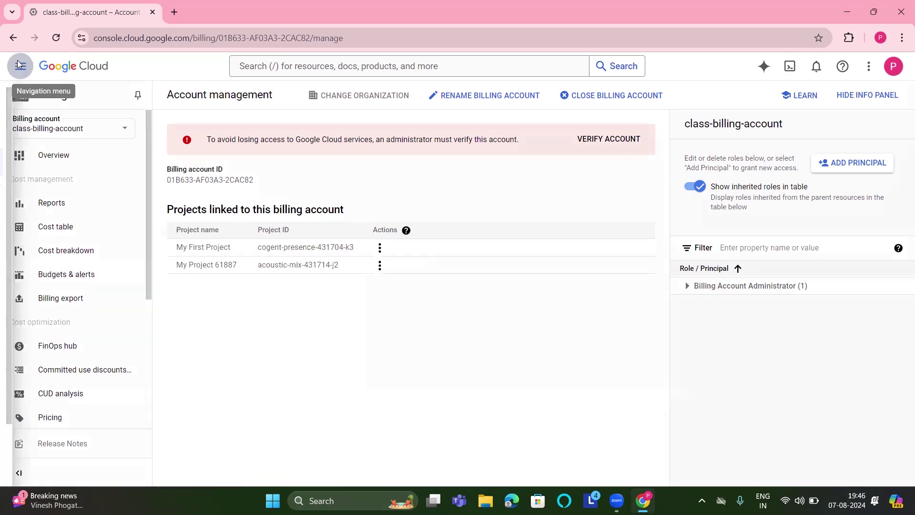
left_click(452, 313)
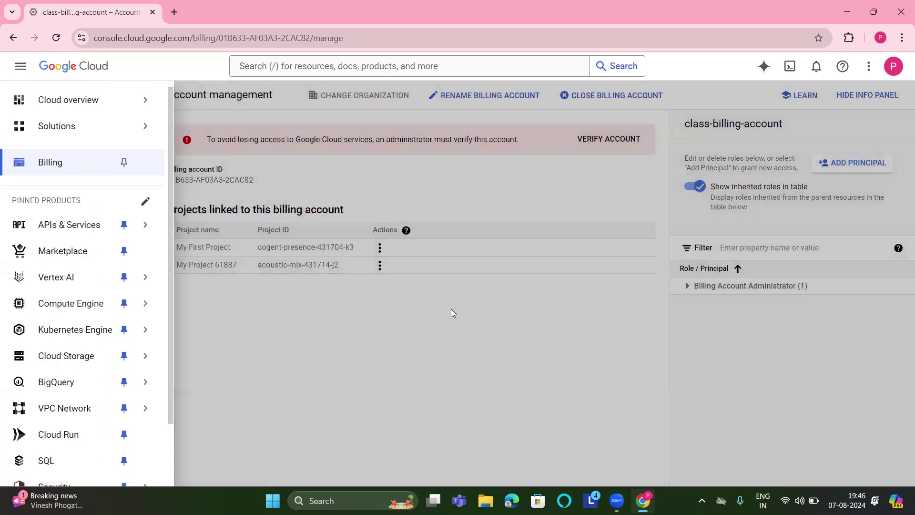
left_click(17, 67)
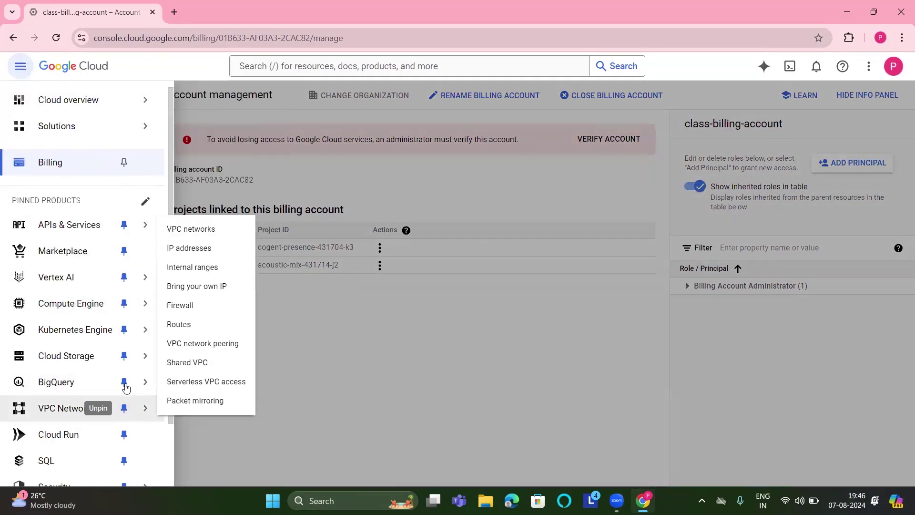
mouse_move(119, 225)
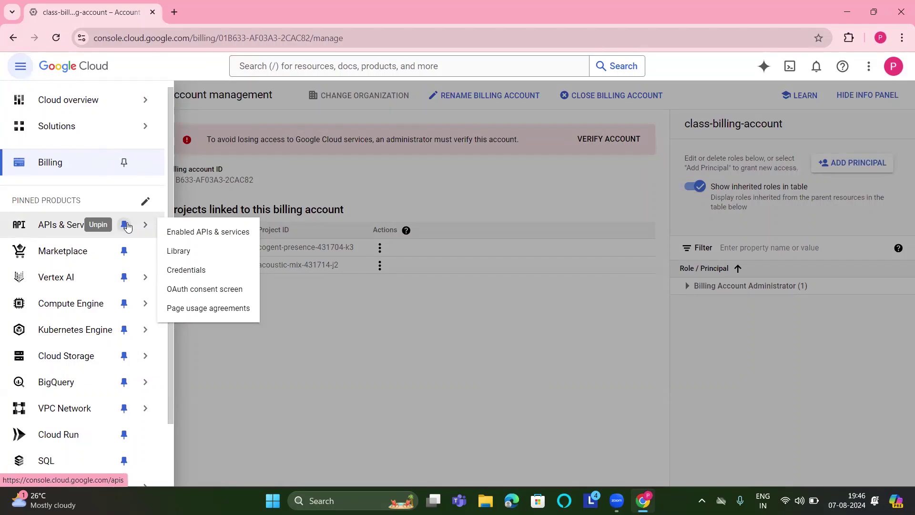
mouse_move(135, 127)
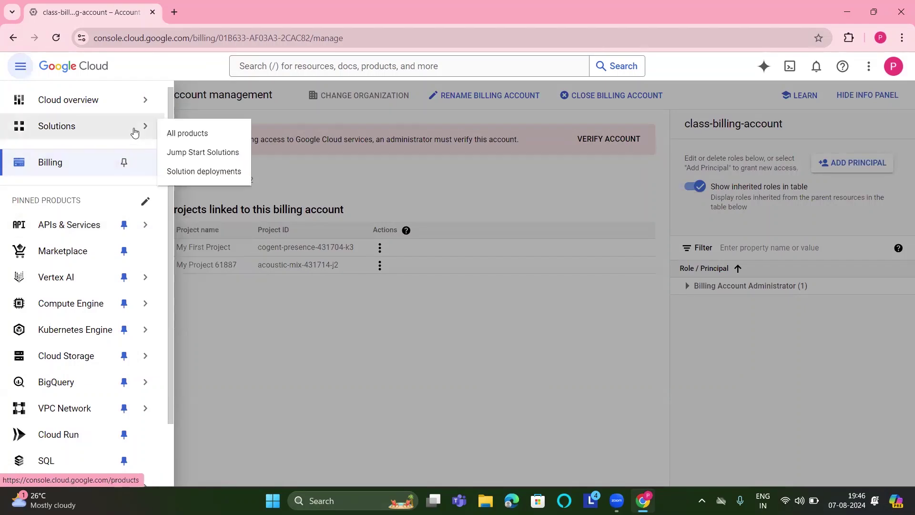
left_click(173, 132)
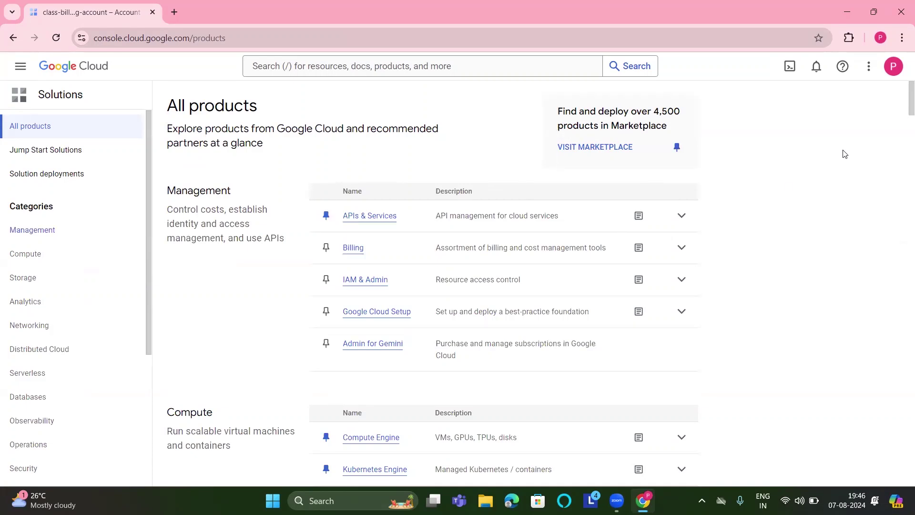
Open Compute Engine from the Compute product category and start creating a new VM instance.
left_click_drag(902, 99, 901, 127)
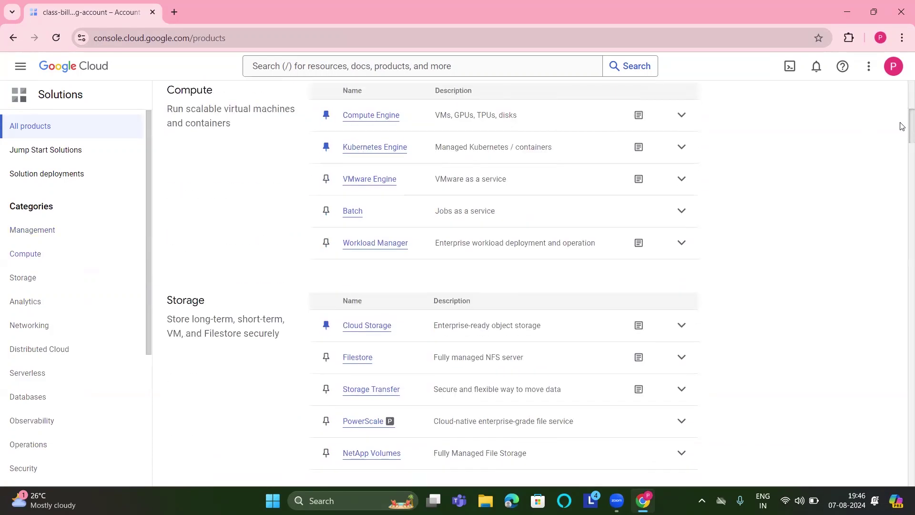
scroll(902, 126, "up", 1)
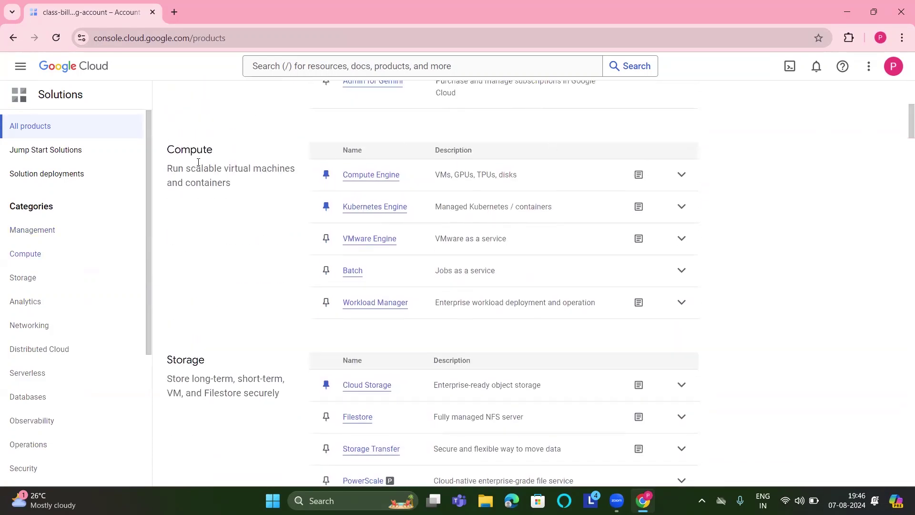
left_click(368, 175)
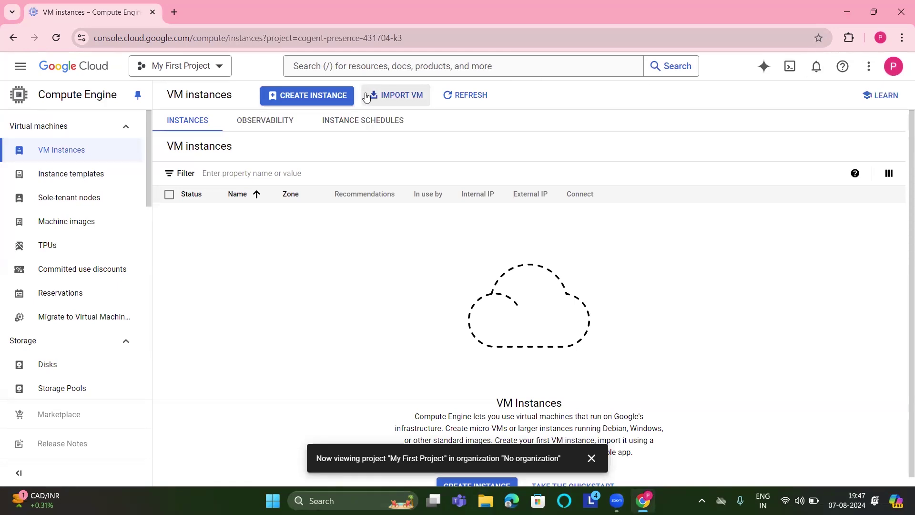
left_click(310, 100)
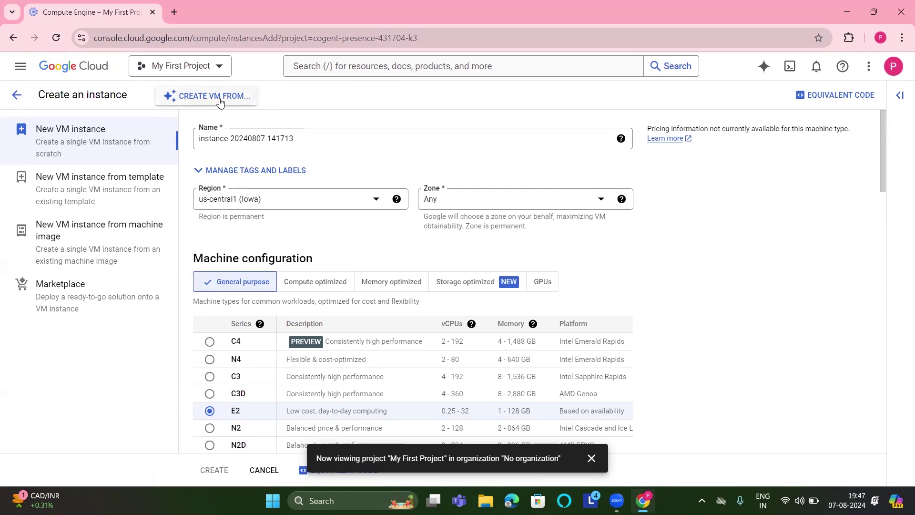
Examine the new VM's prefilled name and look through the rest of the instance creation form.
left_click(334, 142)
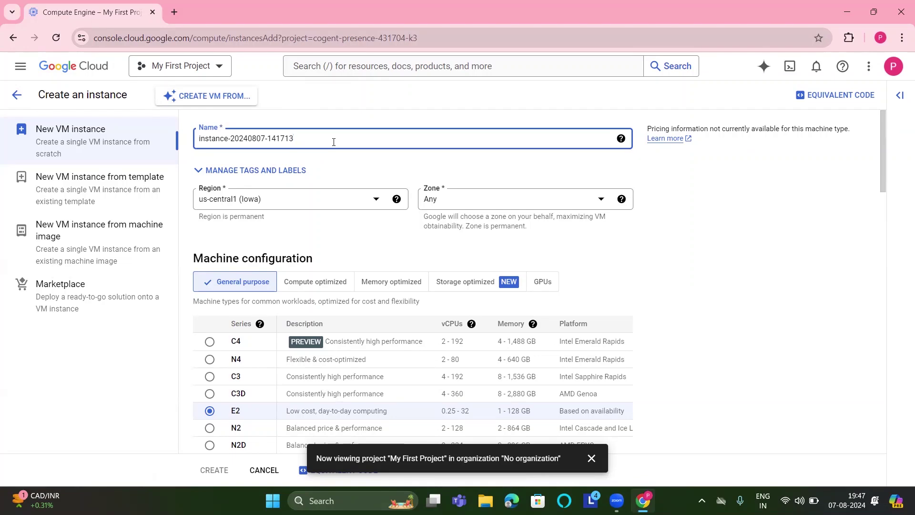
left_click_drag(294, 140, 192, 147)
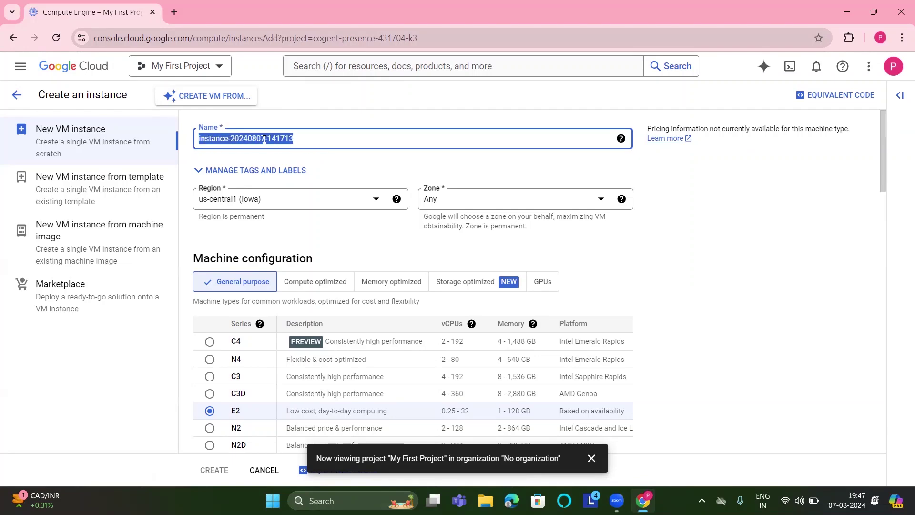
left_click(266, 140)
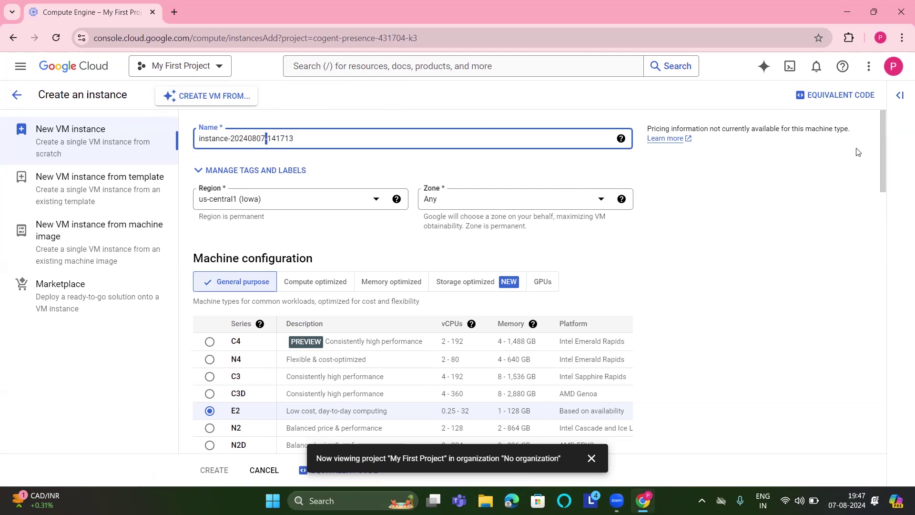
scroll(882, 129, "down", 3)
scroll(890, 176, "down", 5)
scroll(900, 134, "up", 3)
left_click(397, 199)
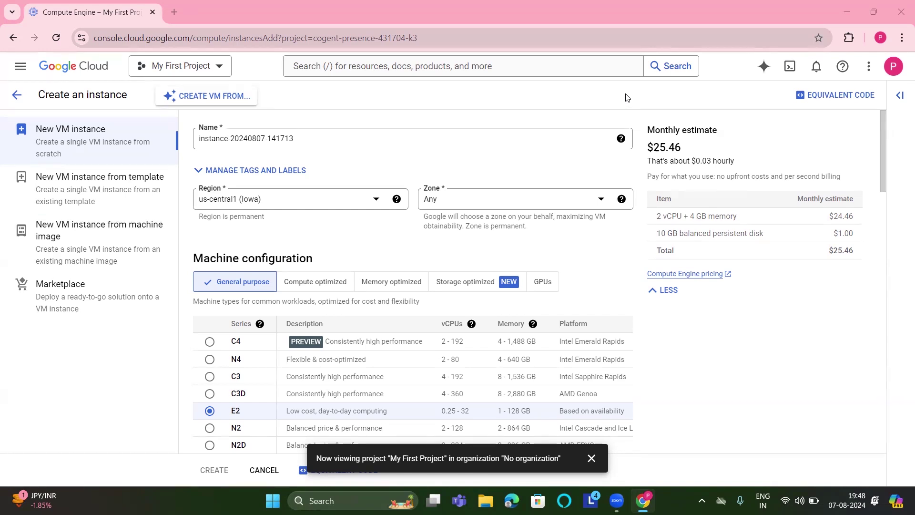
Review the region and zone options for the new VM, keeping us-central1 (Iowa) and Any.
left_click(372, 196)
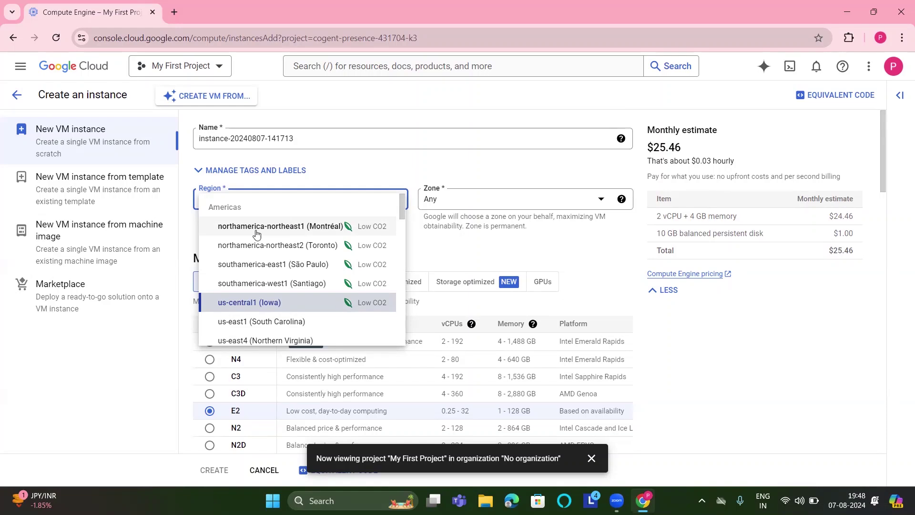
left_click(362, 170)
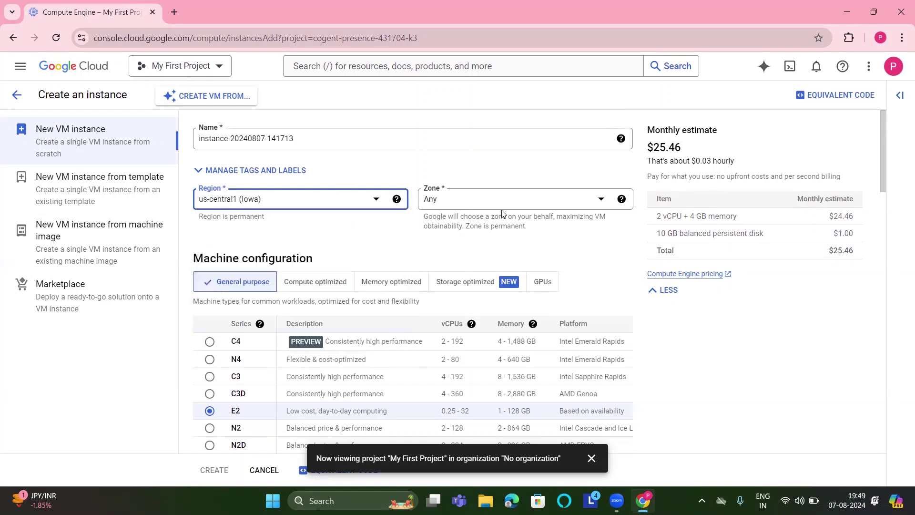
left_click(598, 201)
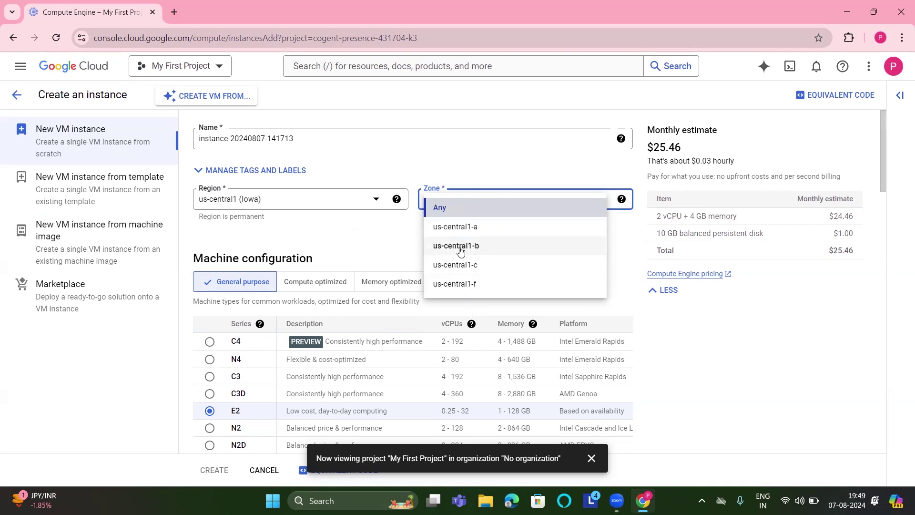
left_click(260, 203)
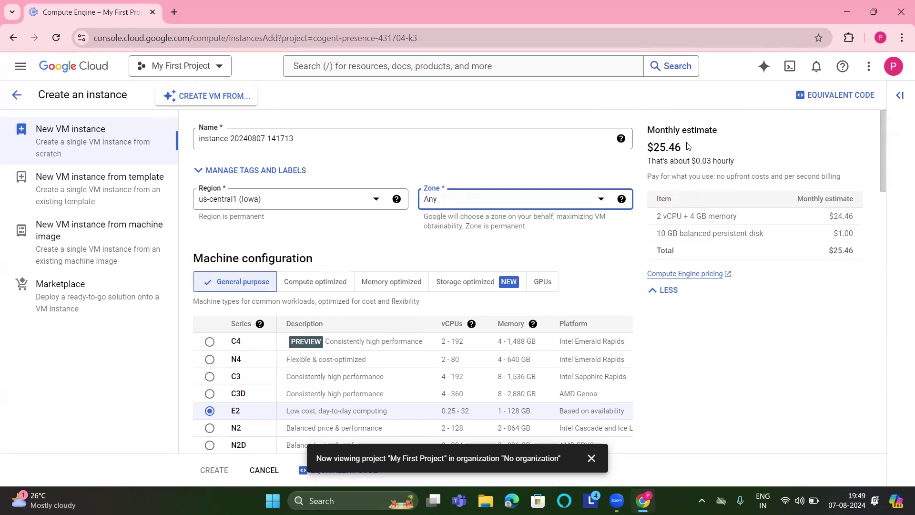
Examine the new VM's monthly estimate and compare the General purpose machine series with the Compute optimized ones.
left_click_drag(683, 148, 649, 152)
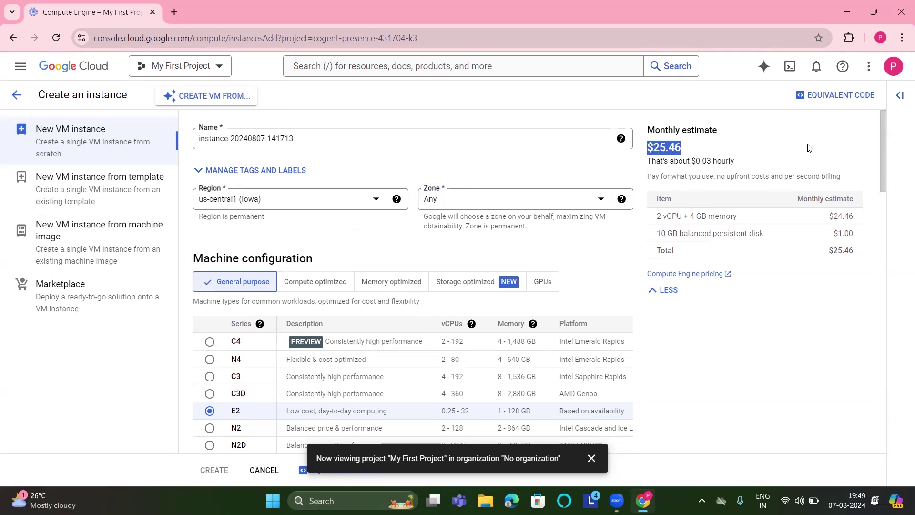
left_click_drag(881, 127, 883, 155)
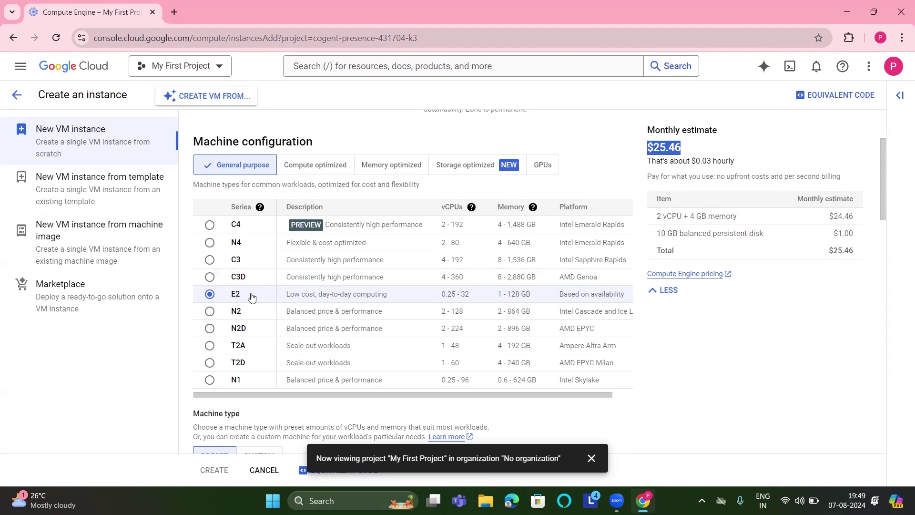
left_click(312, 167)
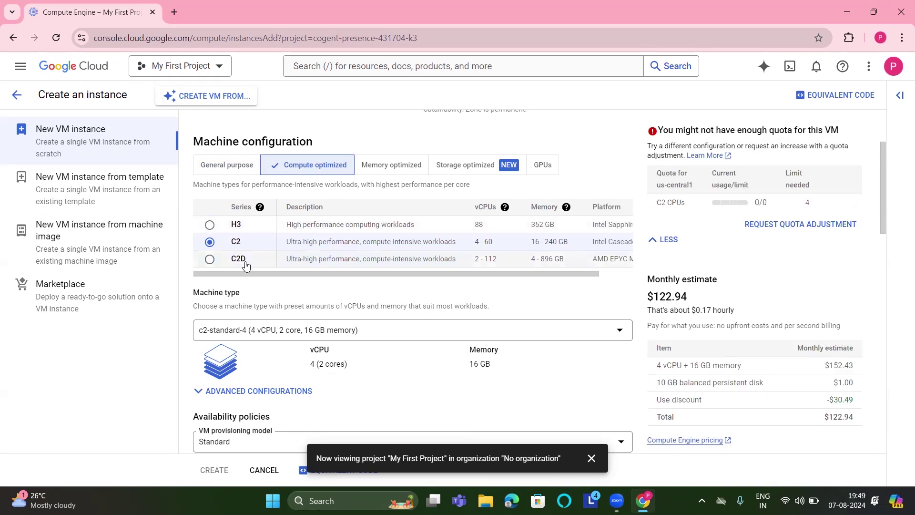
left_click(218, 162)
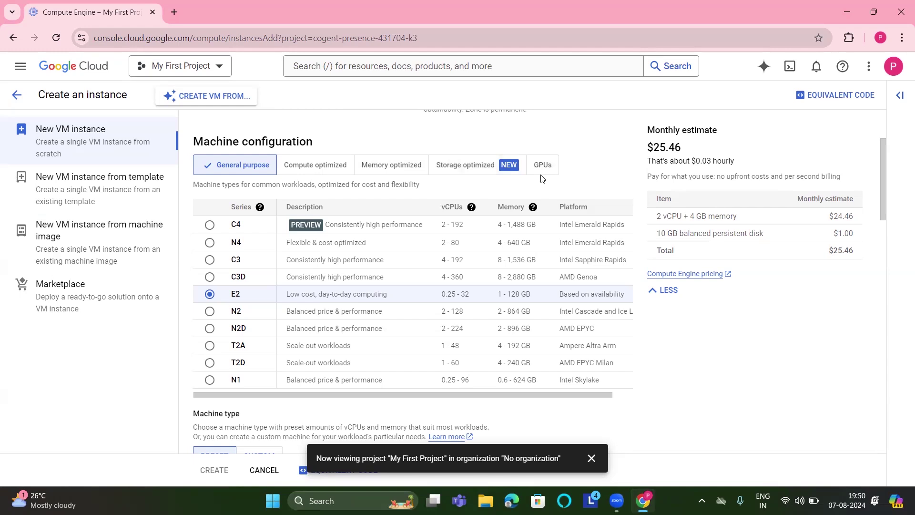
Review the Compute optimized, Memory optimized, Storage optimized and GPUs machine families with their series and cost estimates.
left_click(317, 168)
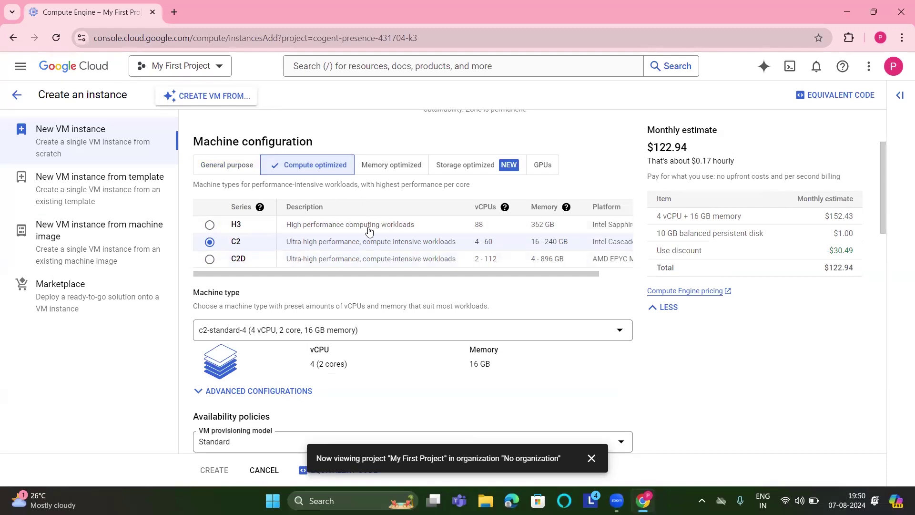
left_click(390, 171)
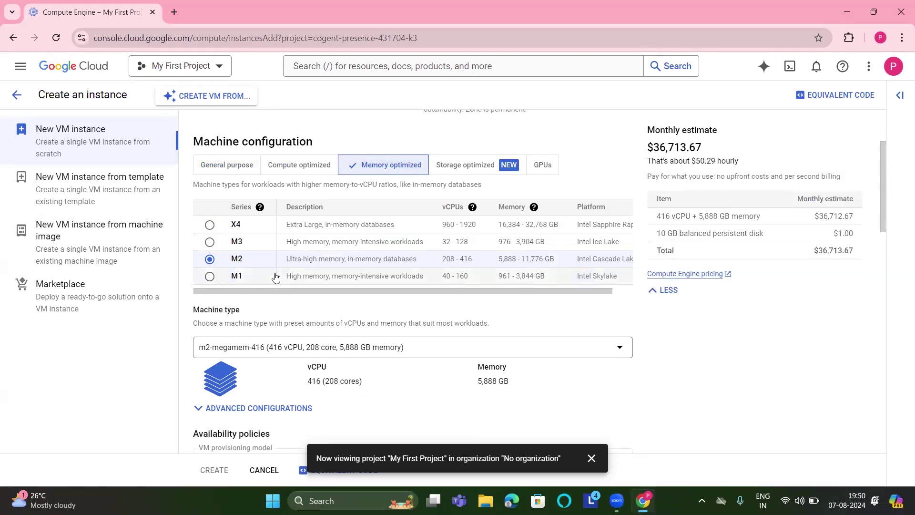
left_click(476, 168)
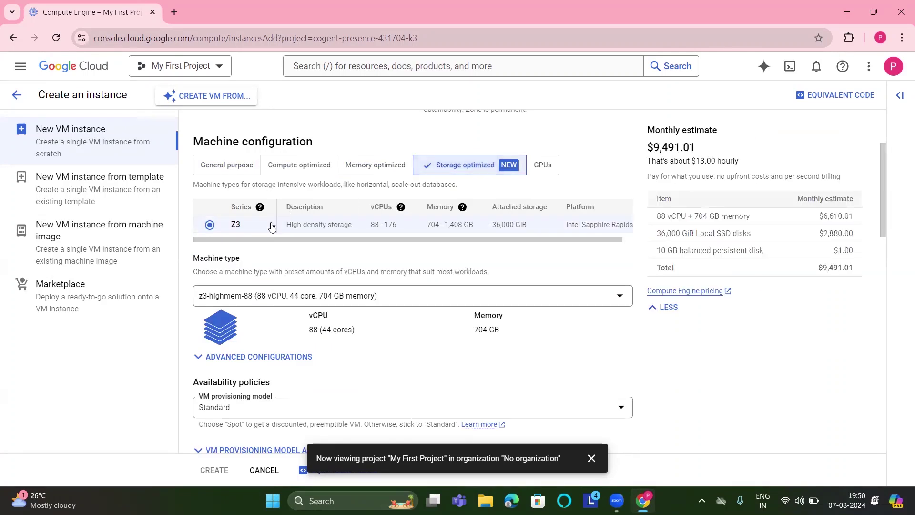
mouse_move(462, 207)
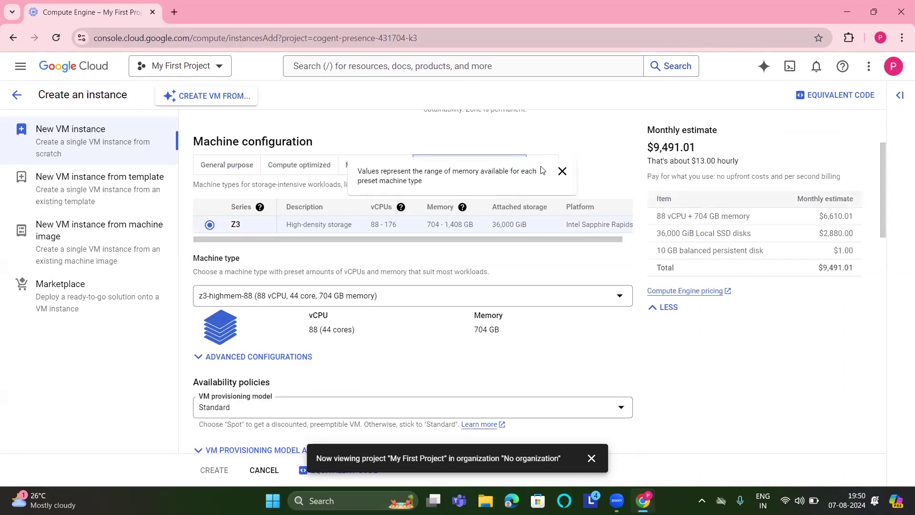
left_click(562, 171)
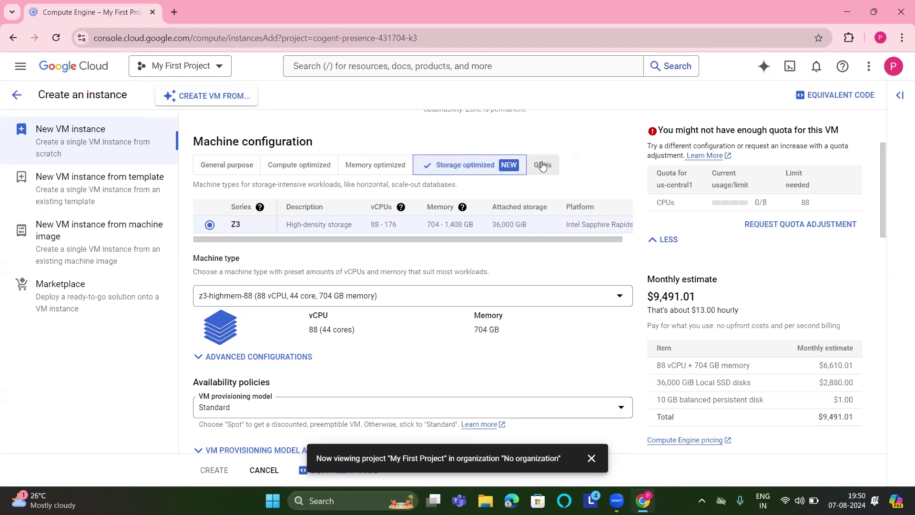
left_click(542, 165)
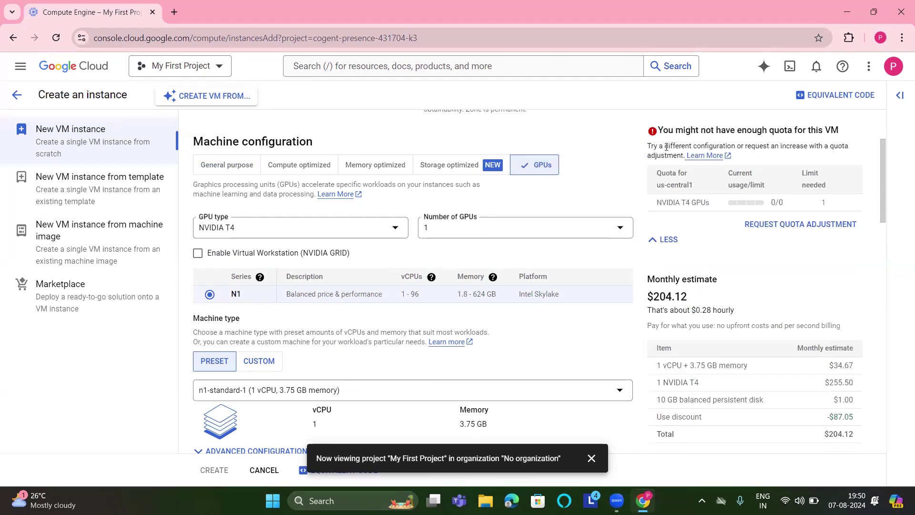
Revisit the Storage, Memory and Compute optimized families' quotas and estimates, returning the machine configuration to General purpose.
left_click(453, 163)
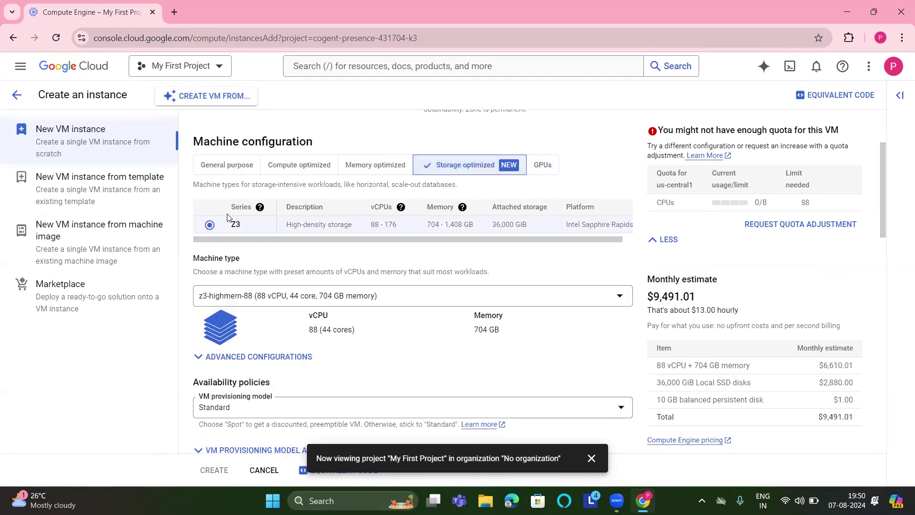
mouse_move(401, 207)
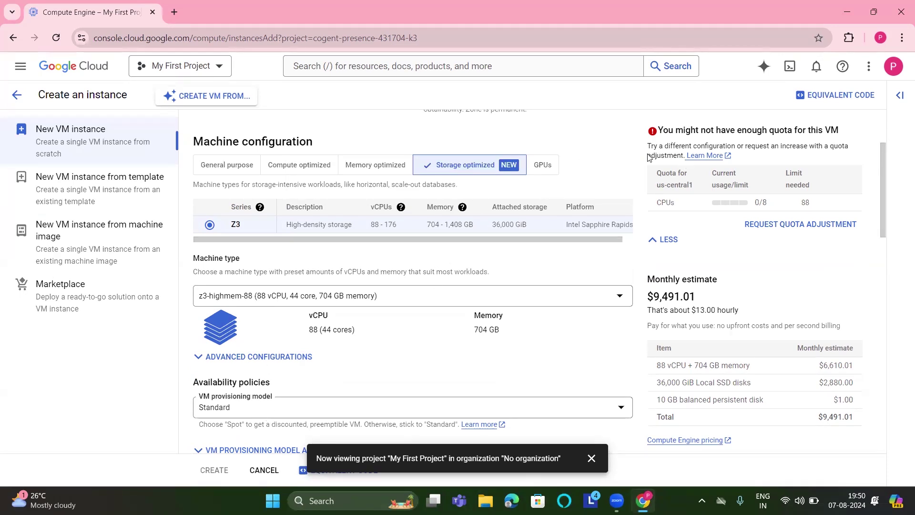
left_click(374, 162)
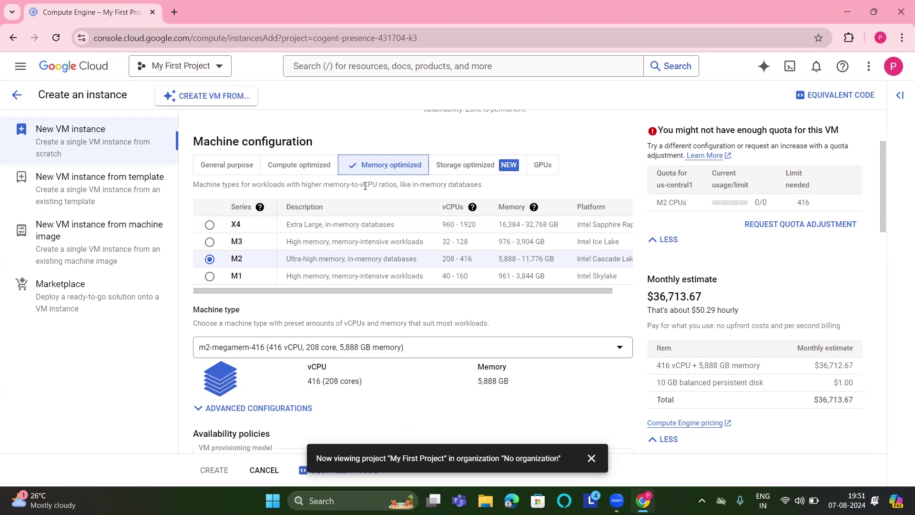
left_click(302, 166)
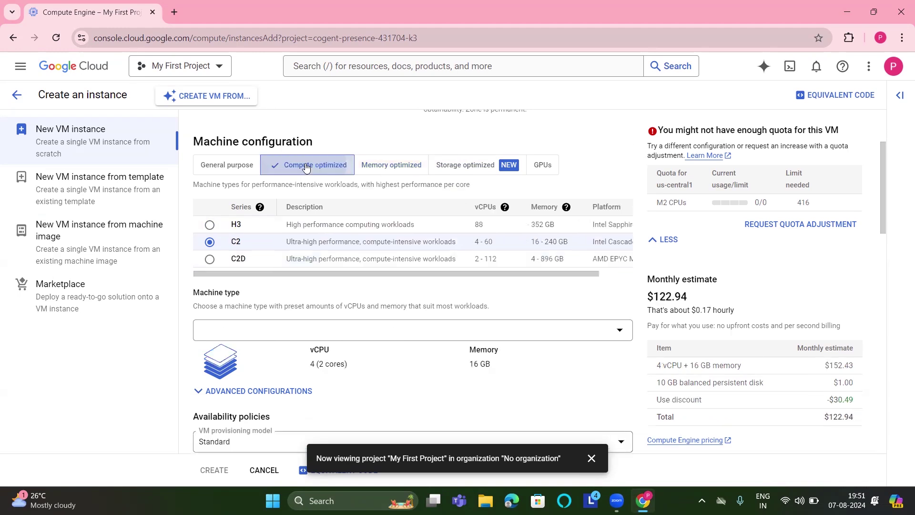
left_click(385, 167)
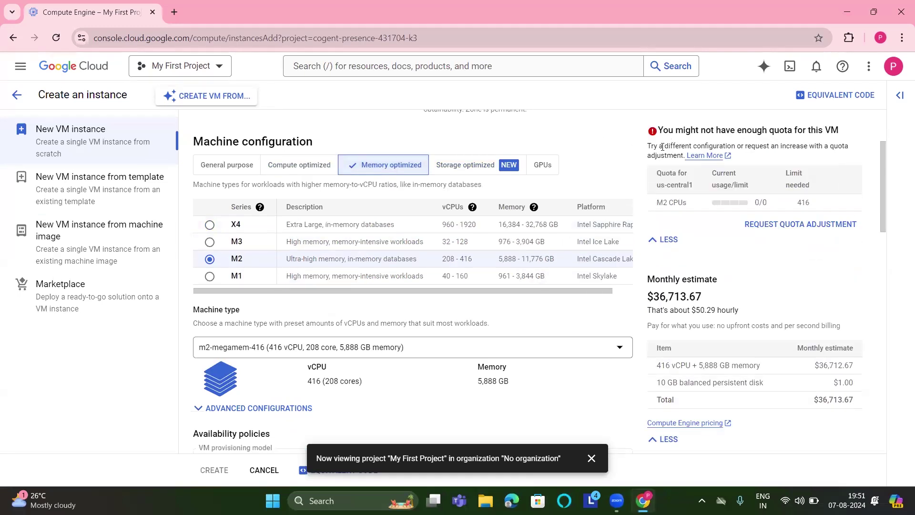
left_click(306, 171)
left_click(234, 172)
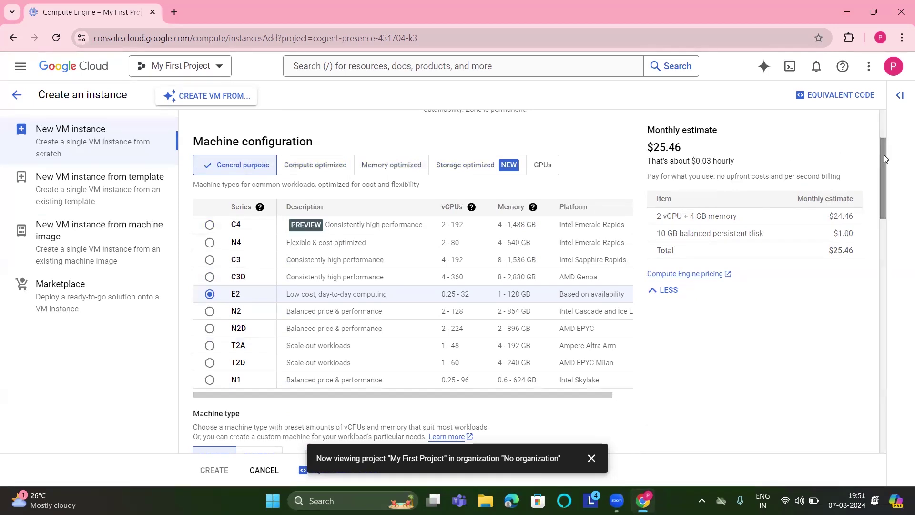
Look at the custom machine type's cores and memory settings, and return to the preset e2-medium machine type.
left_click_drag(885, 158, 881, 217)
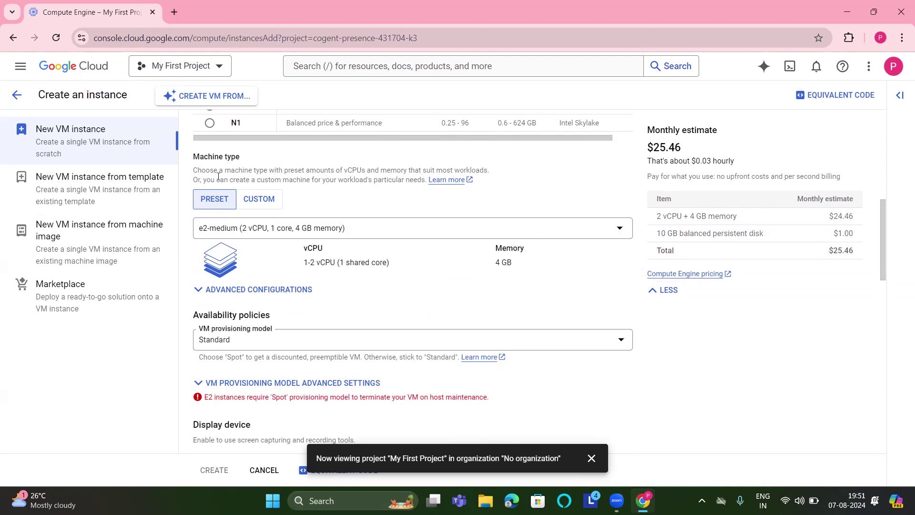
left_click(261, 200)
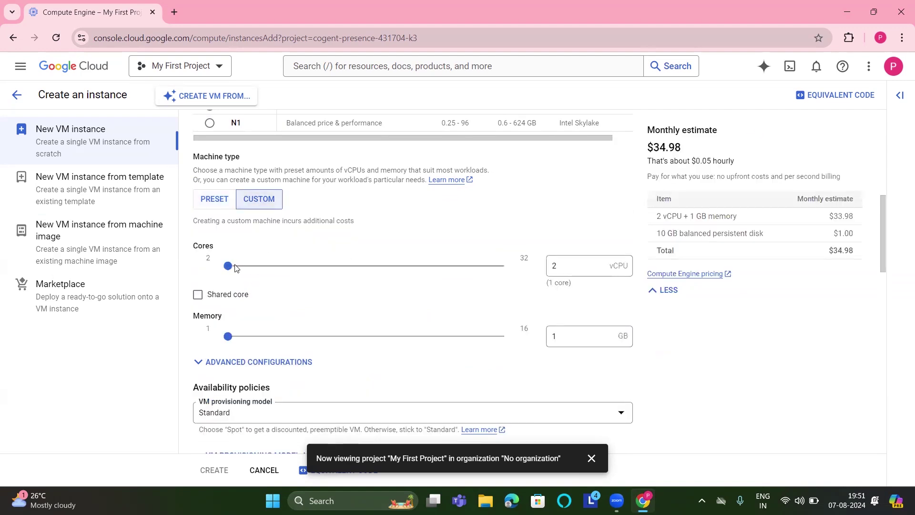
mouse_move(229, 266)
left_mouse_down()
mouse_move(394, 272)
mouse_move(220, 278)
left_mouse_up()
mouse_move(229, 336)
left_mouse_down()
mouse_move(371, 336)
mouse_move(228, 339)
left_mouse_up()
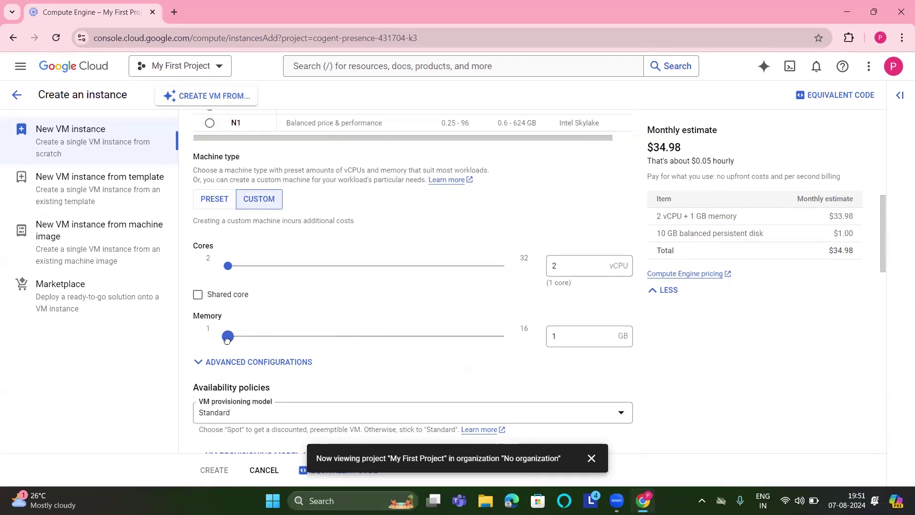
left_click(213, 202)
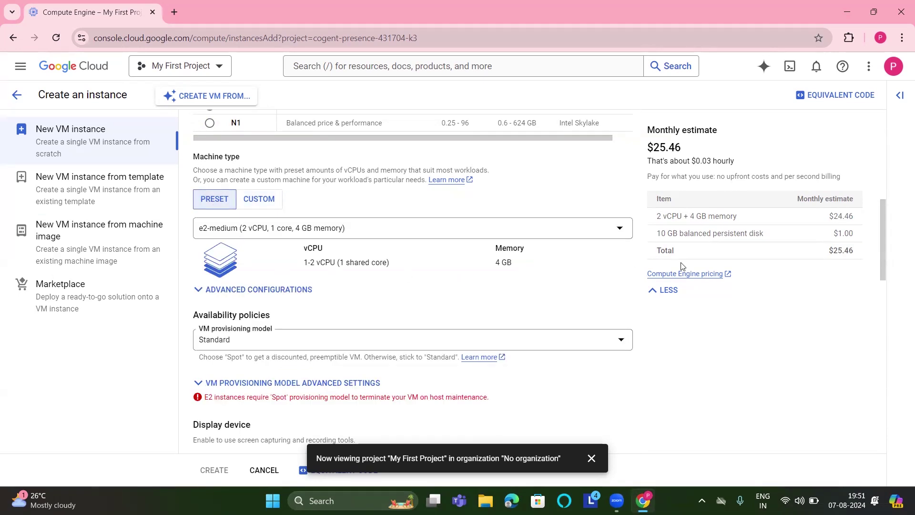
Review the VM provisioning model options under Availability policies, keeping Standard.
left_click_drag(882, 216, 888, 253)
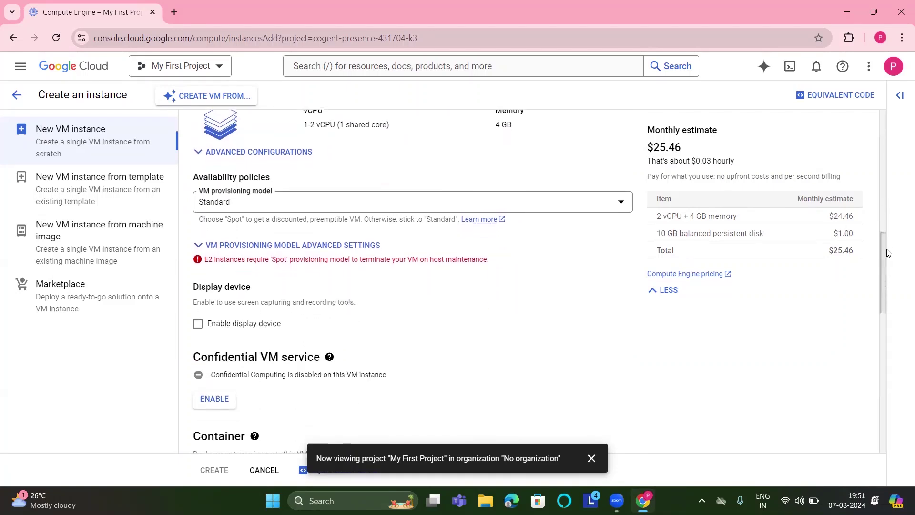
left_click(622, 203)
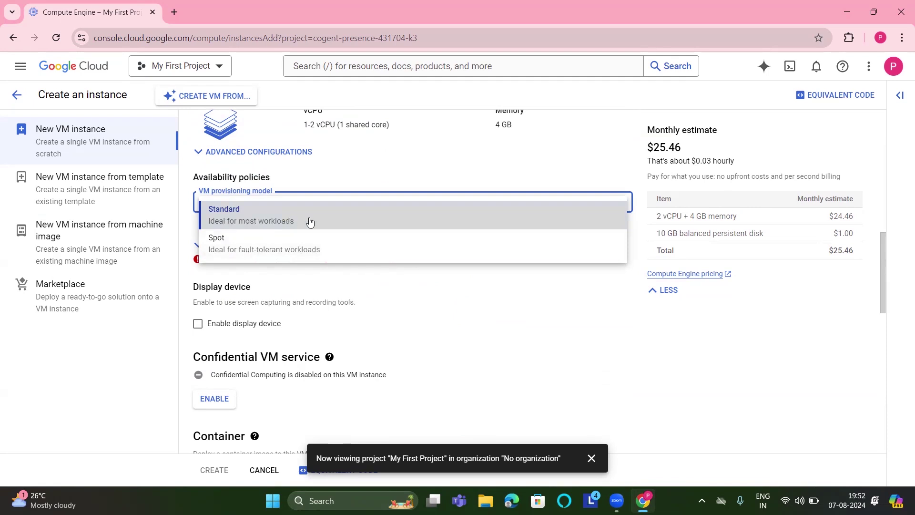
left_click(462, 310)
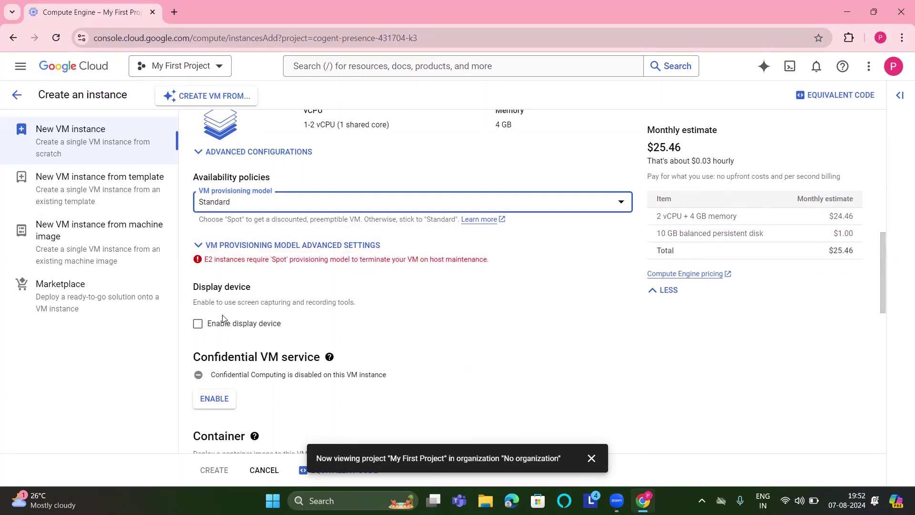
Examine the boot disk details in the instance form, including its size and disk type.
left_click_drag(886, 244, 882, 305)
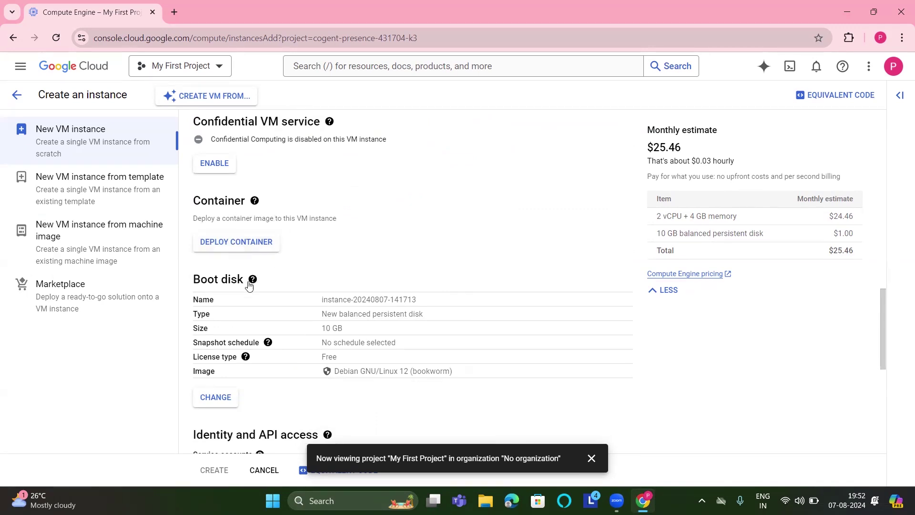
mouse_move(252, 281)
left_click_drag(345, 331, 313, 335)
left_click_drag(883, 292, 882, 323)
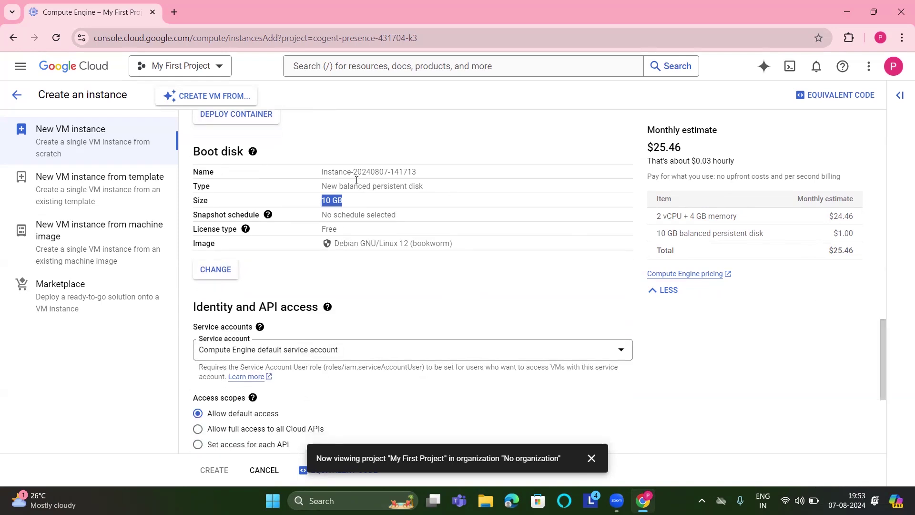
left_click_drag(428, 189, 345, 189)
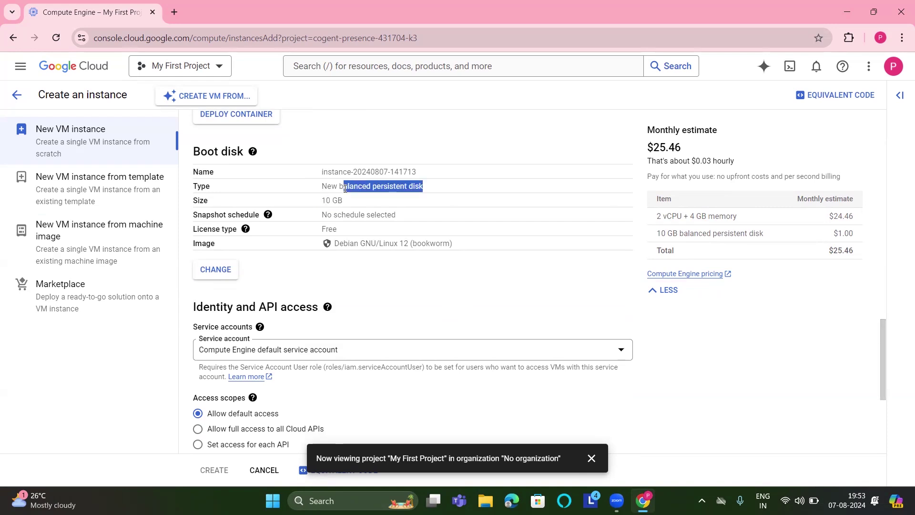
left_click(346, 189)
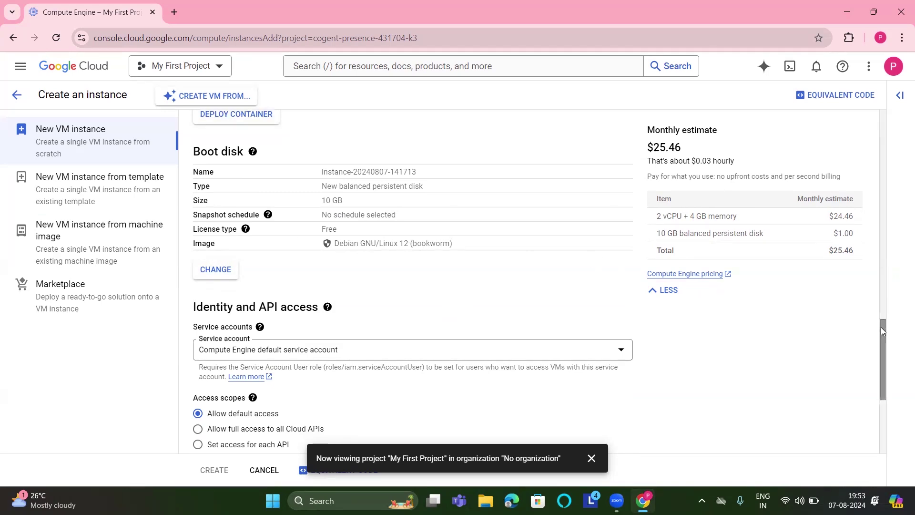
Allow HTTP traffic, HTTPS traffic and Load Balancer Health Checks in the VM's firewall settings.
left_click_drag(882, 330, 884, 379)
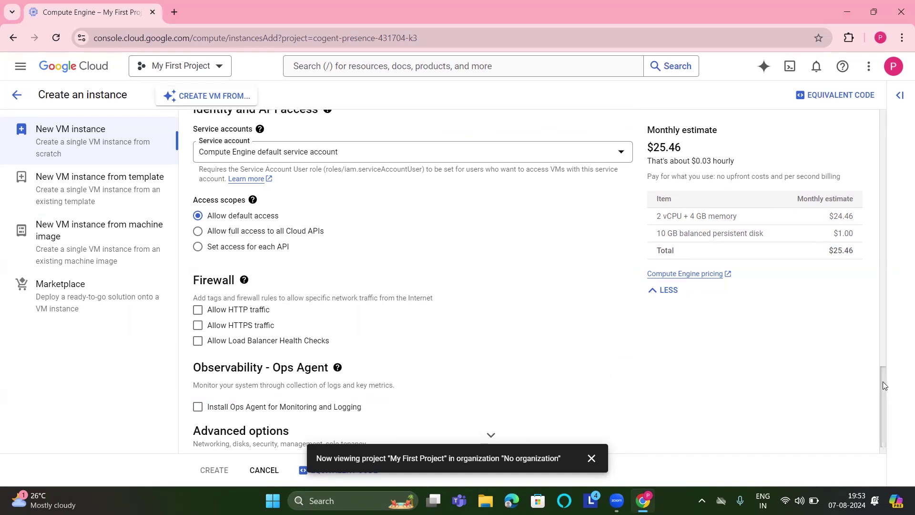
left_click_drag(884, 385, 885, 392)
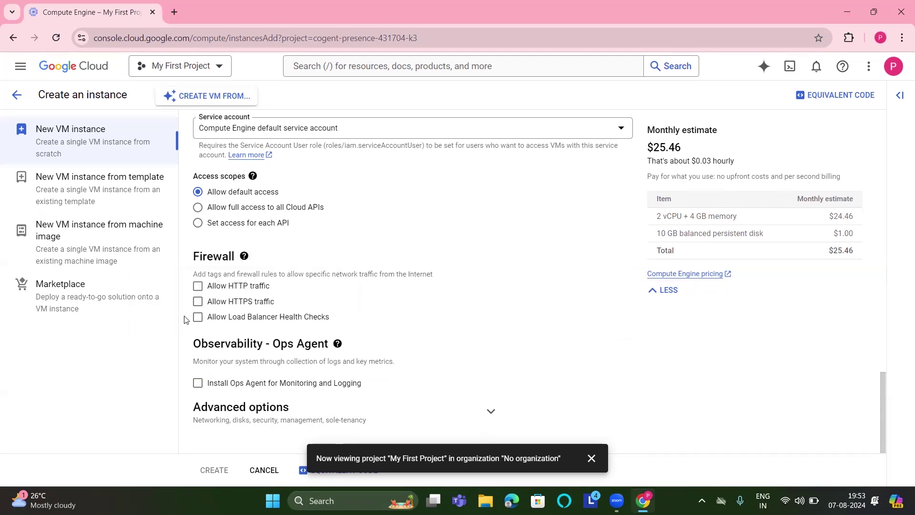
left_click(198, 286)
left_click(199, 302)
left_click(198, 319)
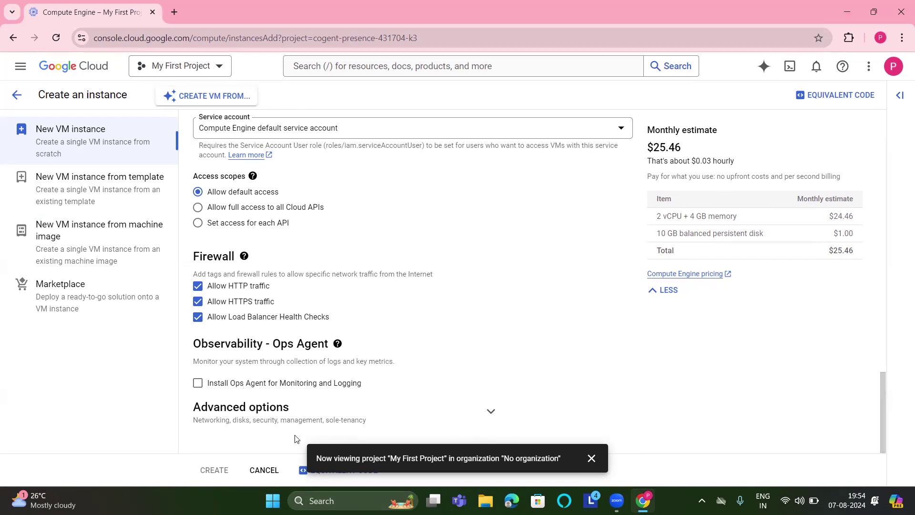
Enable installation of the Ops Agent for Monitoring and Logging, and dismiss the project notification.
left_click(196, 383)
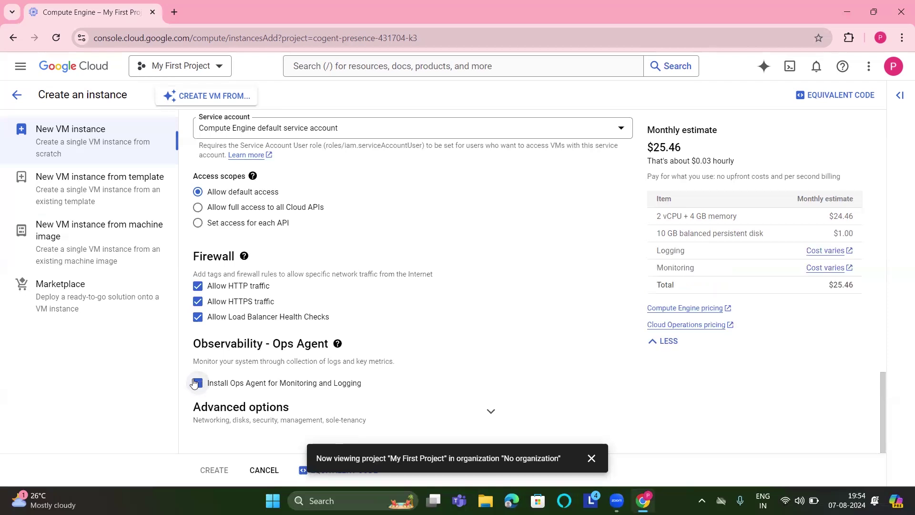
left_click(195, 383)
left_click(195, 383)
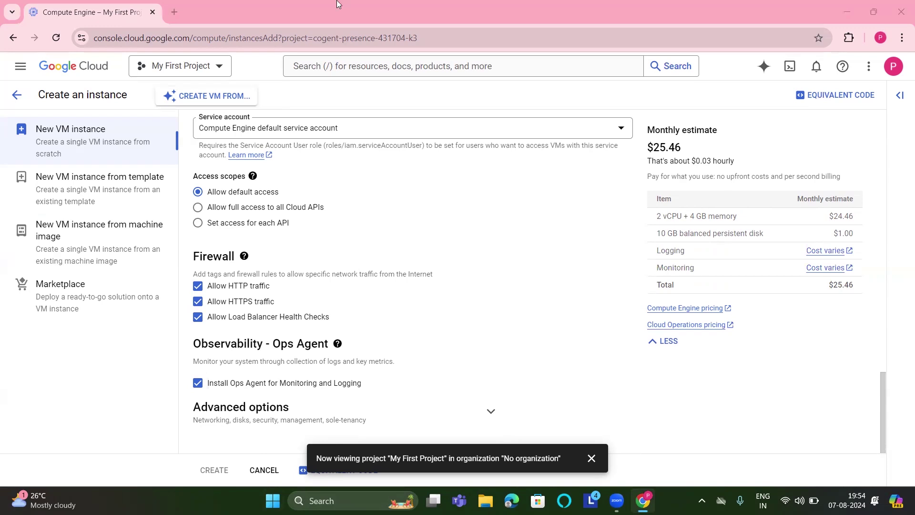
left_click(591, 456)
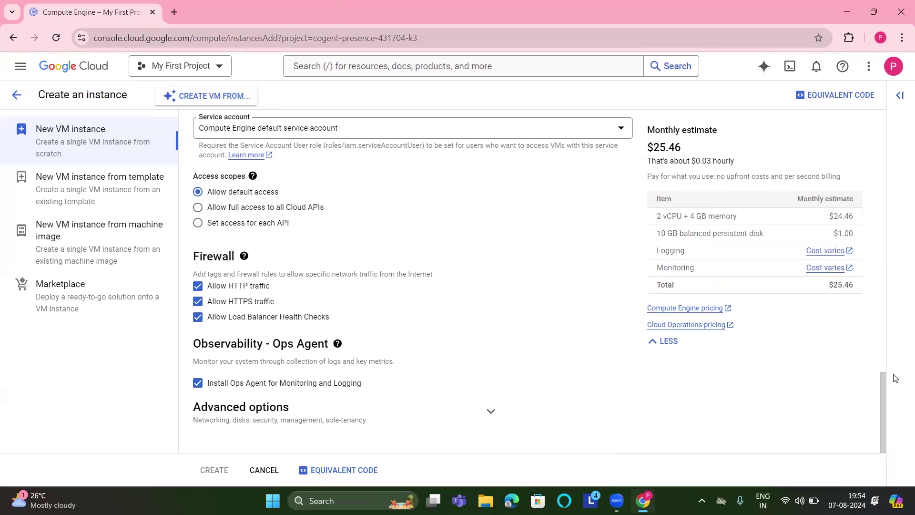
Set the VM provisioning model under Availability policies to Spot.
left_click_drag(882, 387, 882, 215)
scroll(879, 234, "down", 5)
left_click(622, 186)
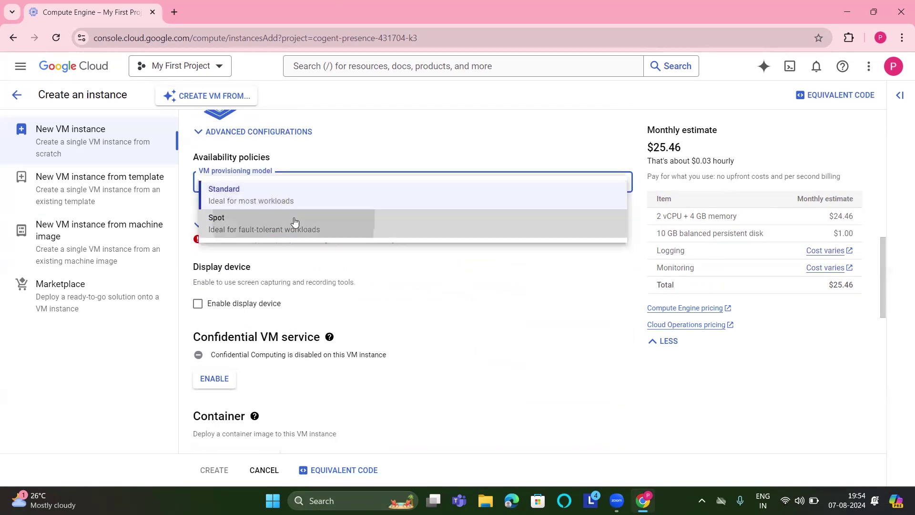
left_click(295, 222)
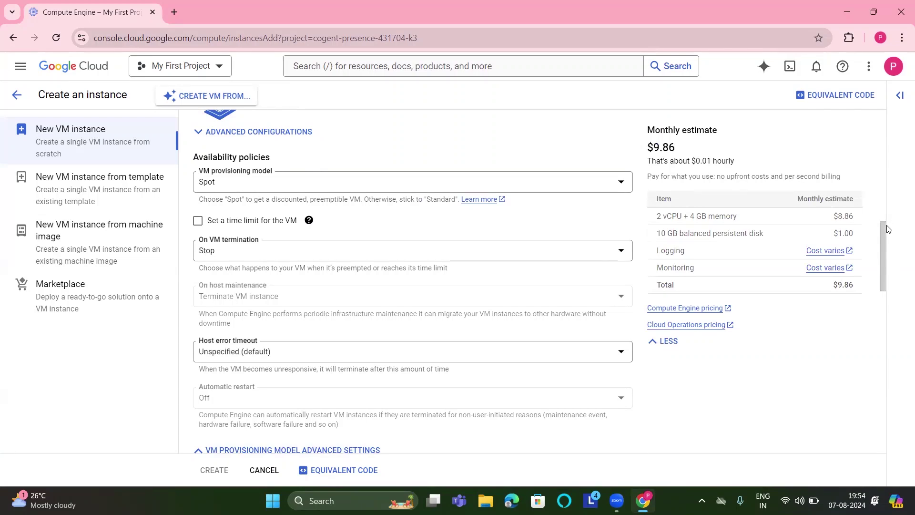
Examine the VM provisioning model choices under Availability policies and the note describing Spot as a discounted, preemptible VM.
left_click_drag(886, 243, 892, 207)
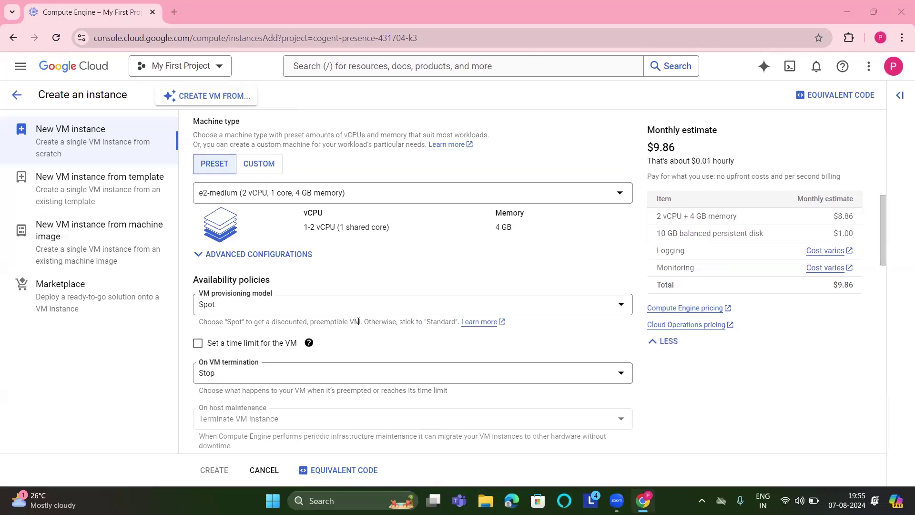
left_click_drag(361, 322, 311, 323)
left_click(231, 311)
left_click(205, 306)
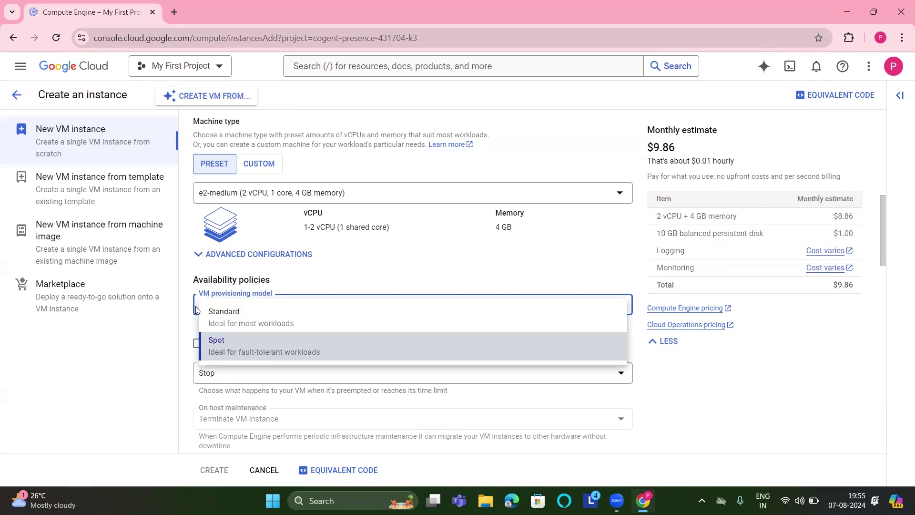
left_click(393, 267)
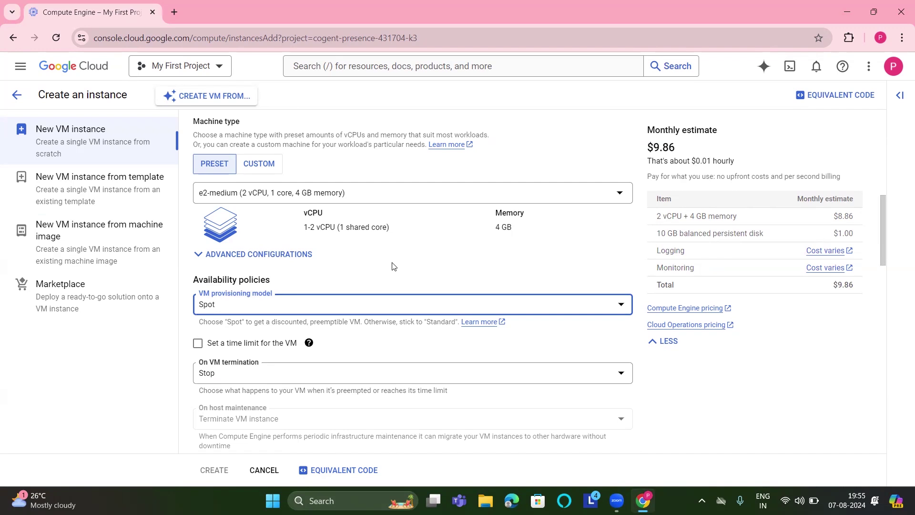
left_click(364, 325)
left_click_drag(364, 324, 314, 324)
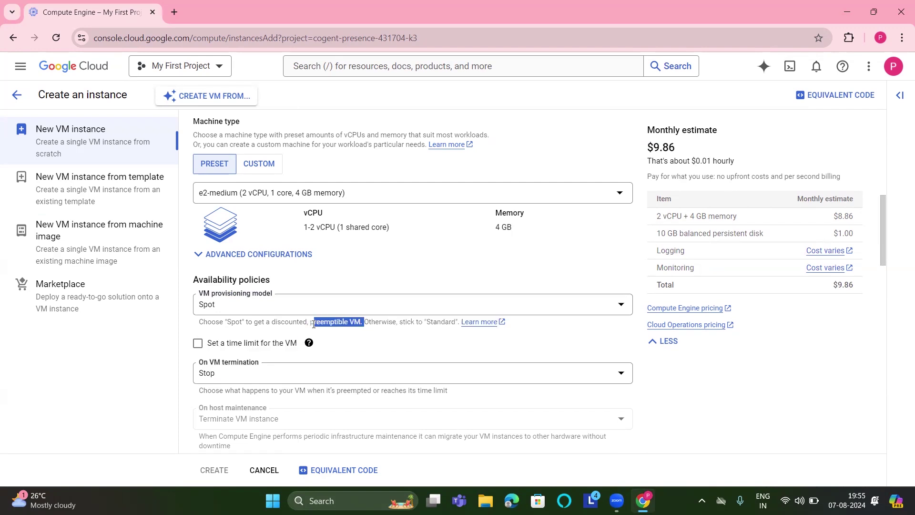
left_click(382, 270)
Review the monthly cost estimate and the preset shared-core machine types available for the E2 series.
left_click_drag(680, 149, 643, 153)
left_click(643, 153)
left_click(417, 194)
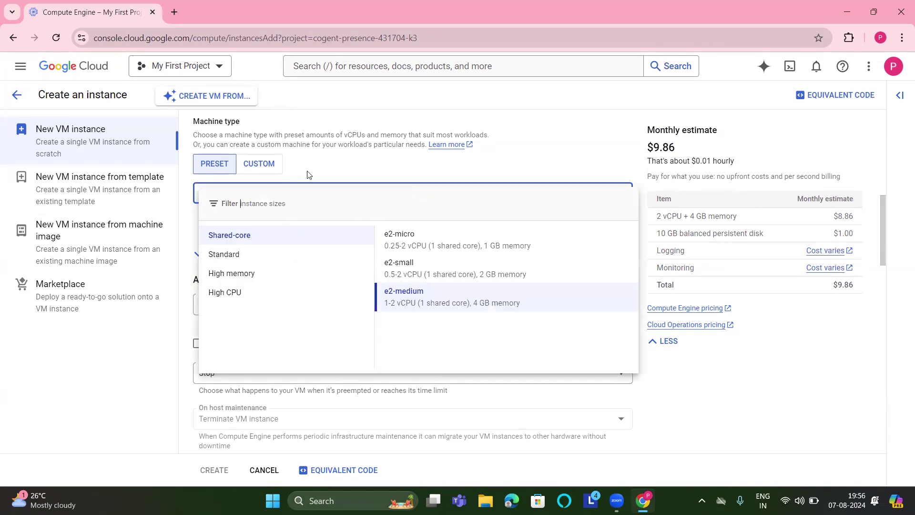
left_click(320, 169)
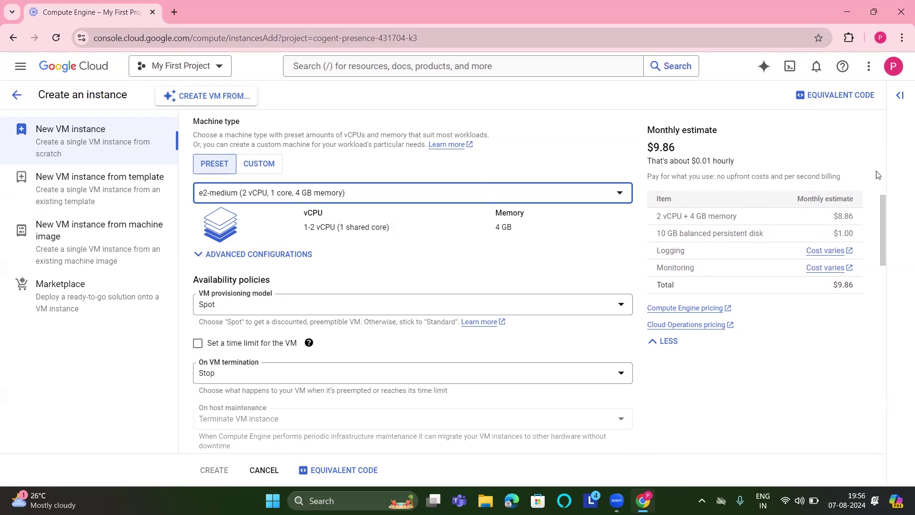
Disable installation of the Ops Agent for Monitoring and Logging, and set the instance's zone to us-central1-a.
left_click_drag(881, 200, 877, 443)
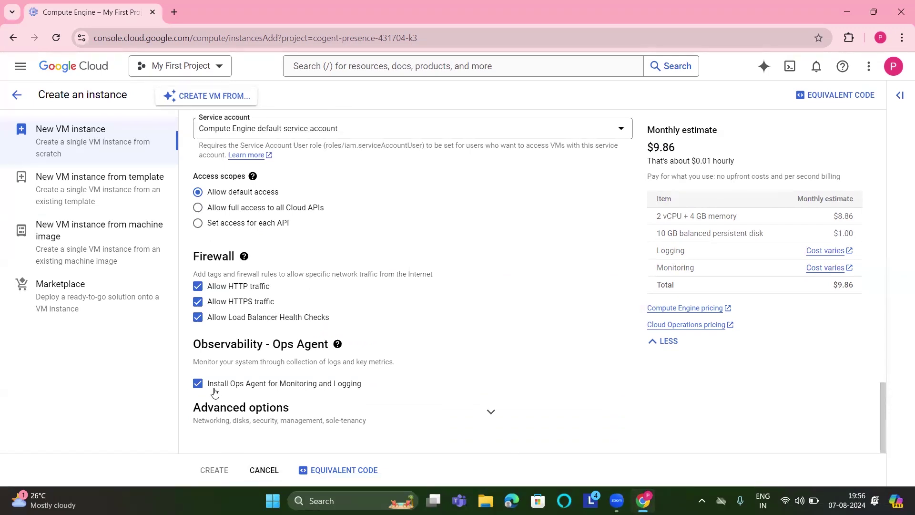
left_click(198, 384)
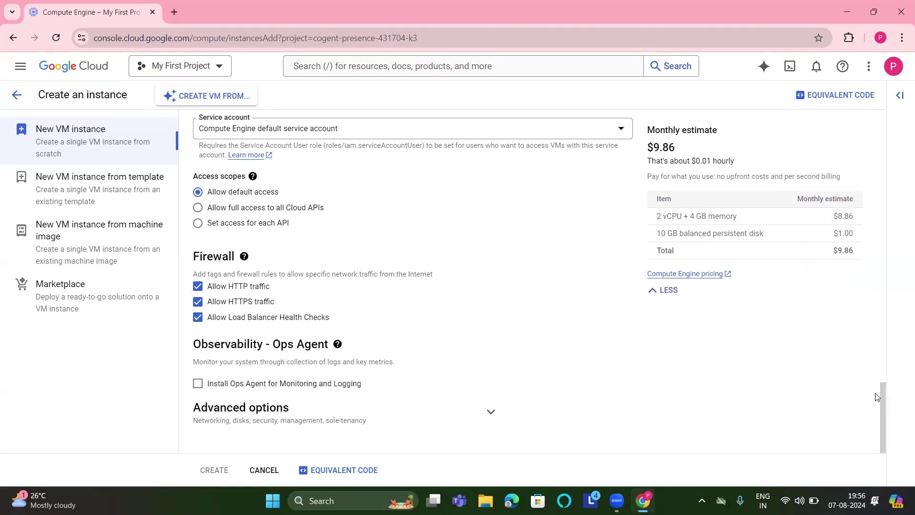
left_click_drag(881, 401, 892, 126)
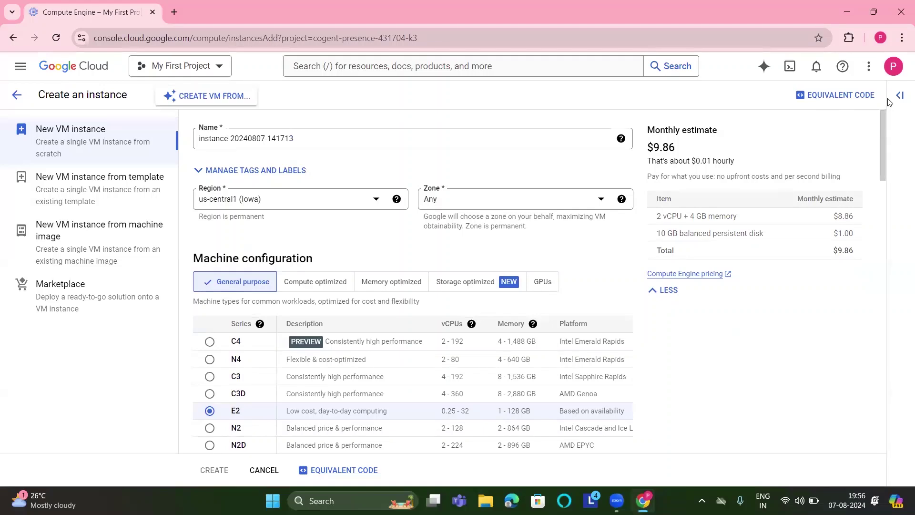
left_click(599, 200)
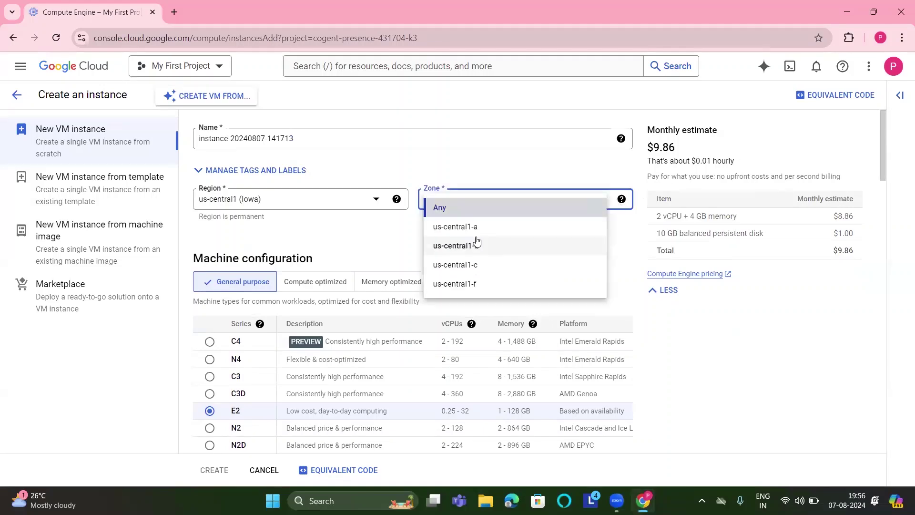
left_click(465, 227)
Rename the VM instance as class-vm.
left_click(316, 135)
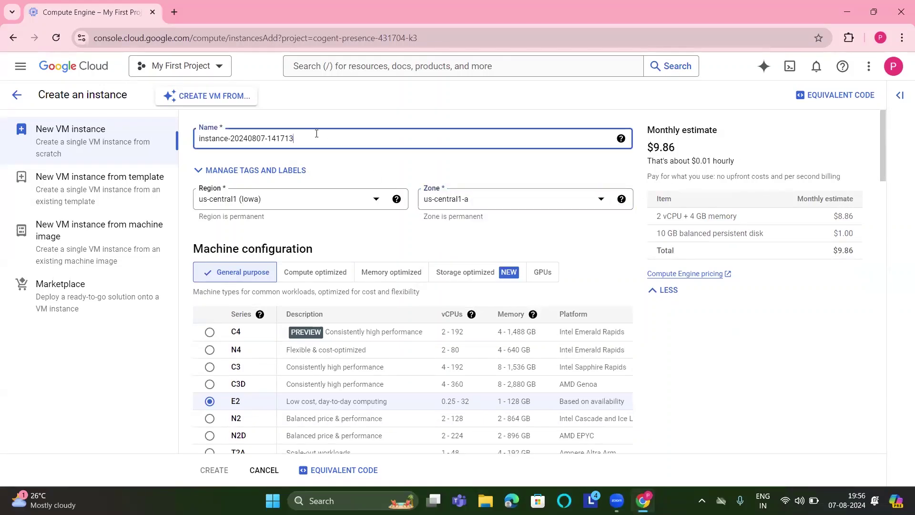
left_click_drag(316, 133, 138, 140)
type("cl")
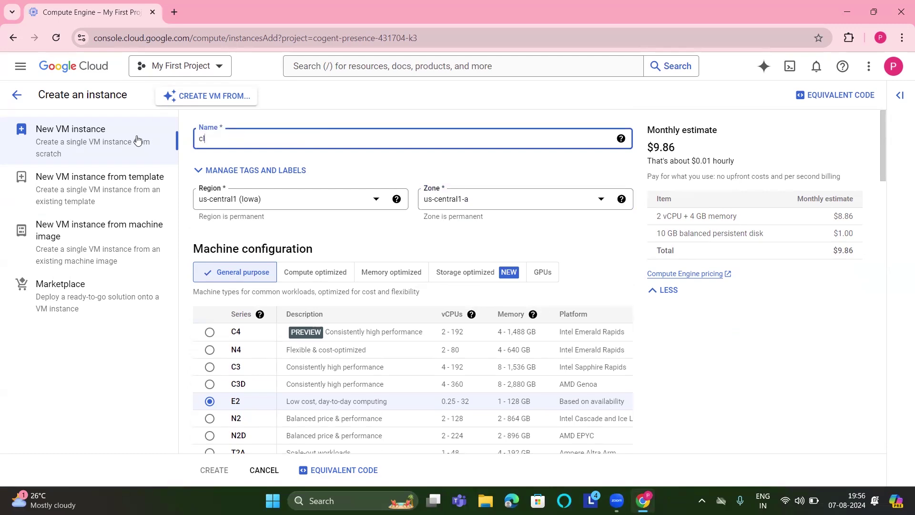
type("ass-vm")
Look through the advanced option sections of the instance form and the sources and presets for creating a VM.
left_click_drag(882, 125, 864, 452)
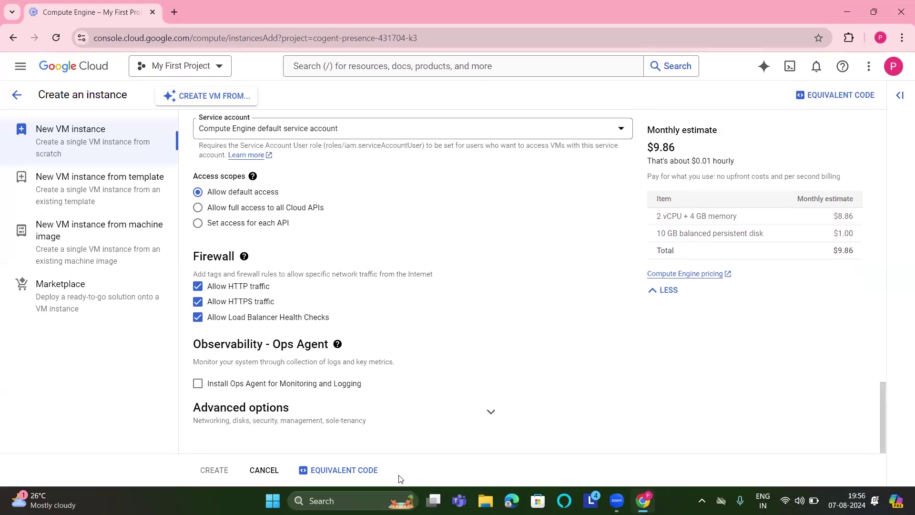
left_click(491, 414)
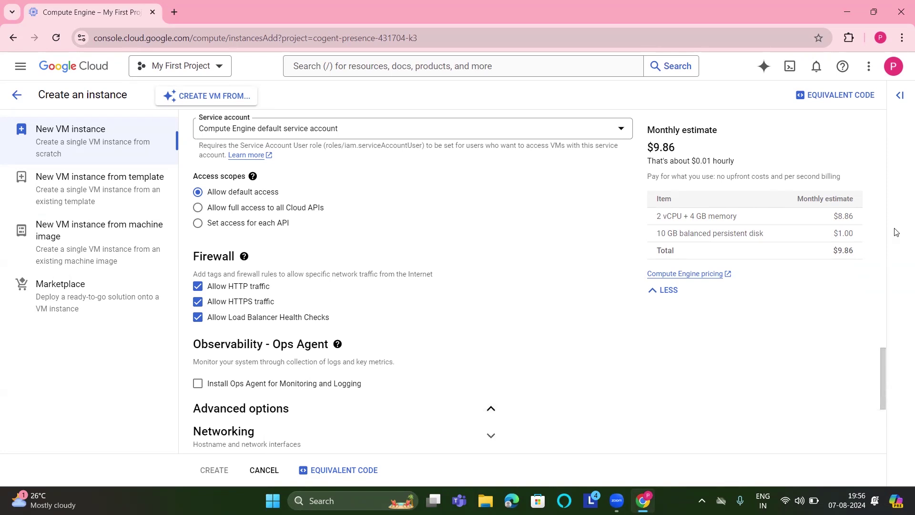
left_click_drag(883, 366, 887, 440)
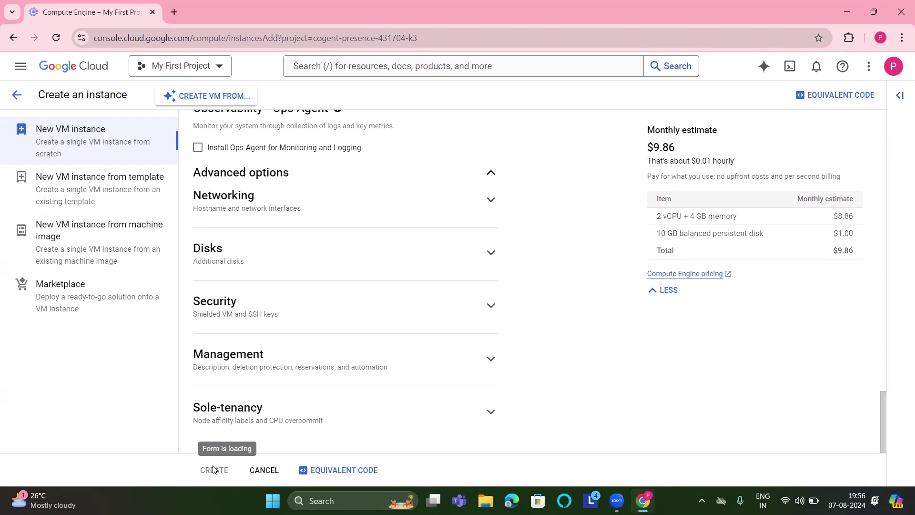
right_click(200, 99)
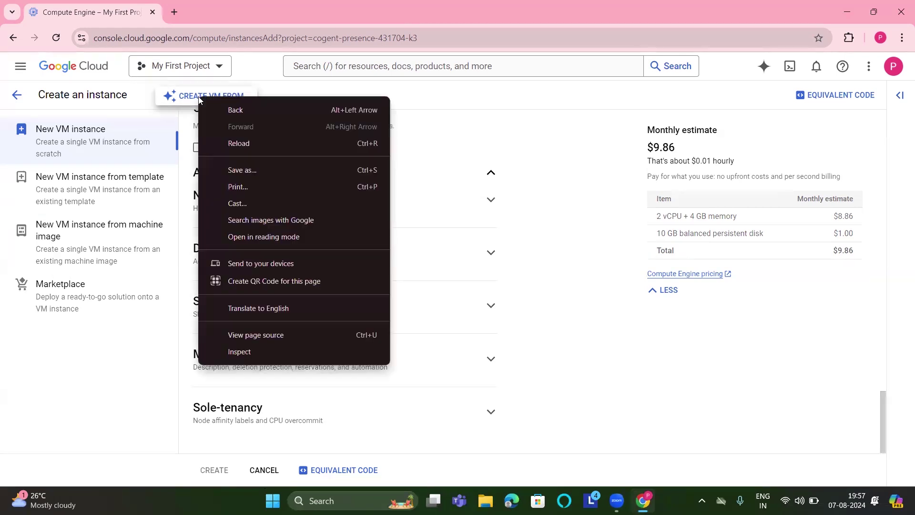
left_click(111, 390)
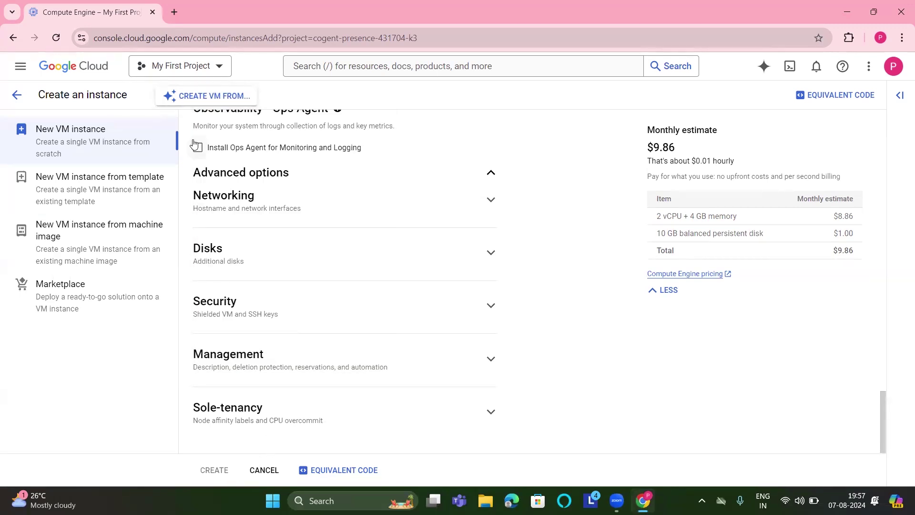
left_click(208, 98)
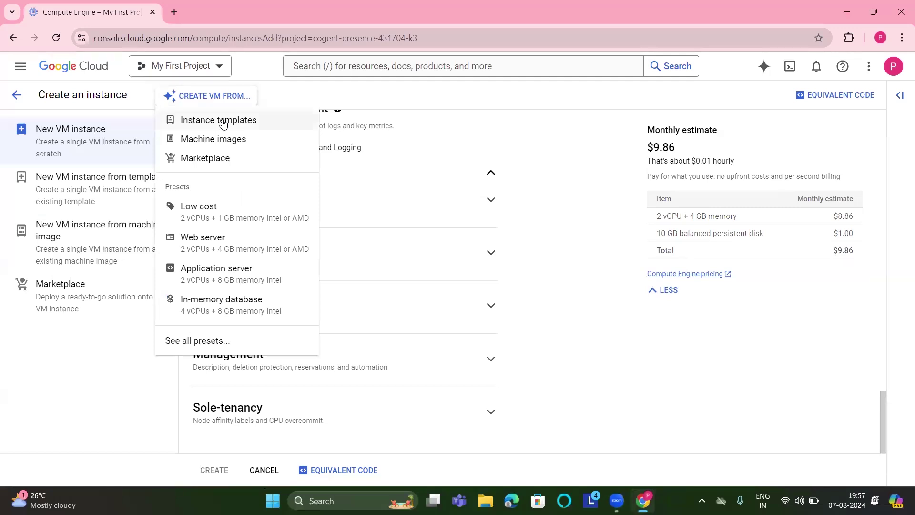
left_click(108, 368)
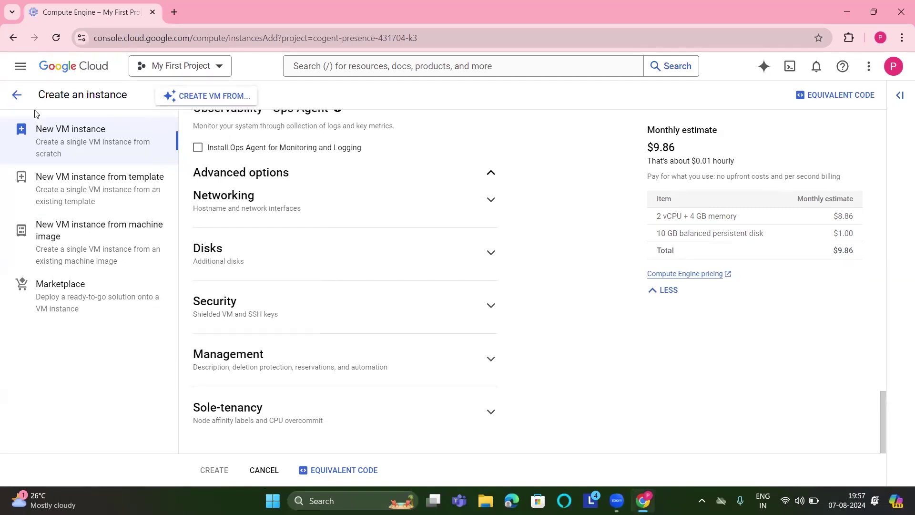
Reload the instance creation page to start again with a fresh form.
left_click(56, 38)
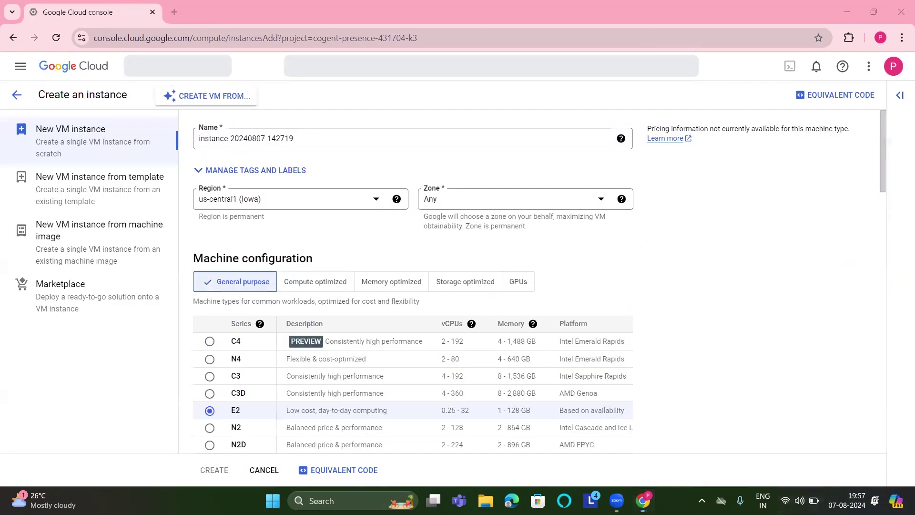
left_click(792, 500)
key("Escape")
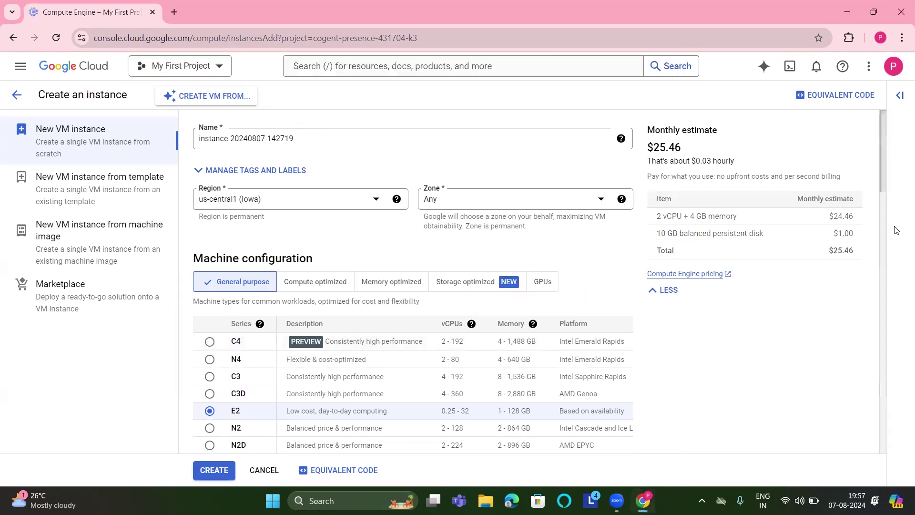
Allow HTTP traffic, HTTPS traffic and Load Balancer Health Checks in the reloaded form's firewall settings.
scroll(887, 179, "down", 8)
left_click_drag(886, 230, 882, 113)
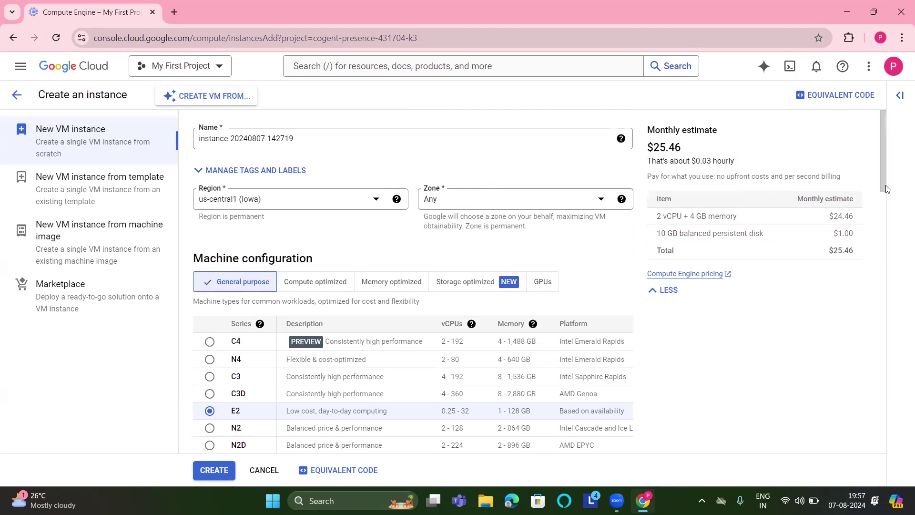
scroll(887, 183, "down", 3)
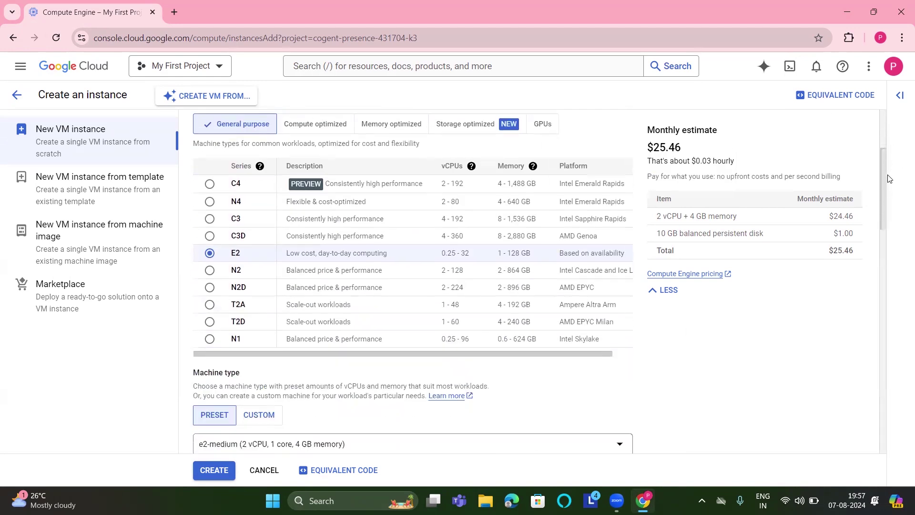
scroll(889, 181, "down", 3)
mouse_move(893, 244)
left_mouse_down()
mouse_move(894, 268)
mouse_move(885, 231)
left_mouse_up()
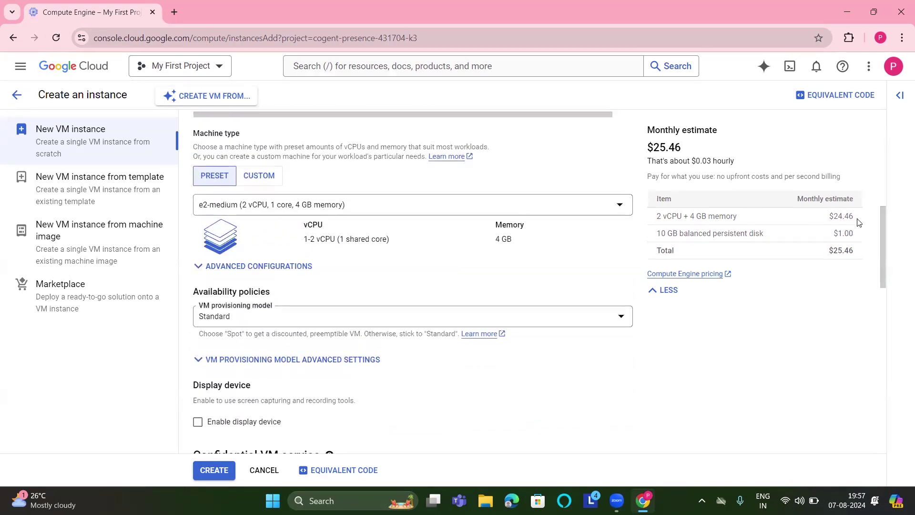
left_click_drag(882, 223, 890, 319)
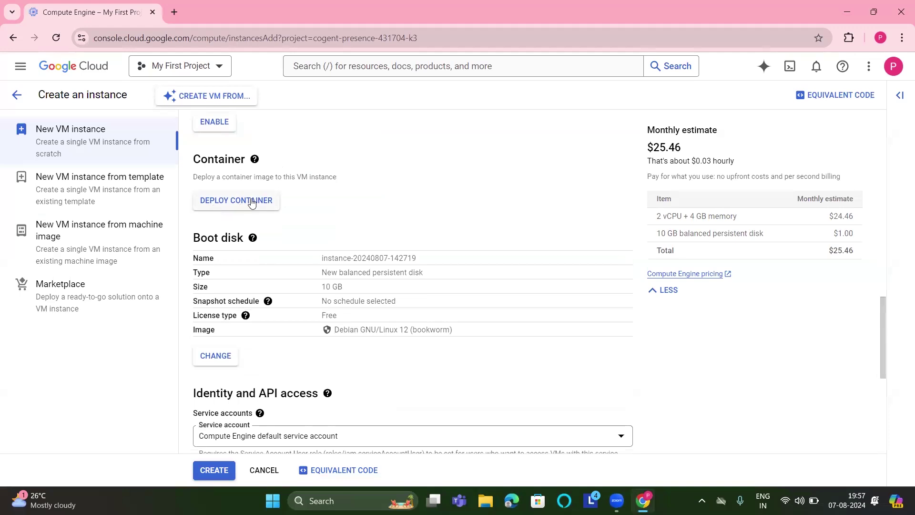
left_click_drag(884, 302, 882, 362)
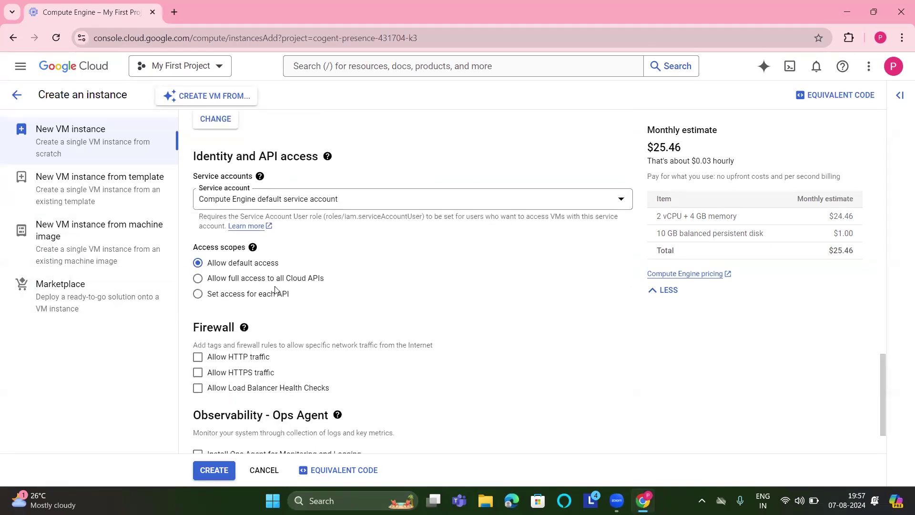
mouse_move(244, 327)
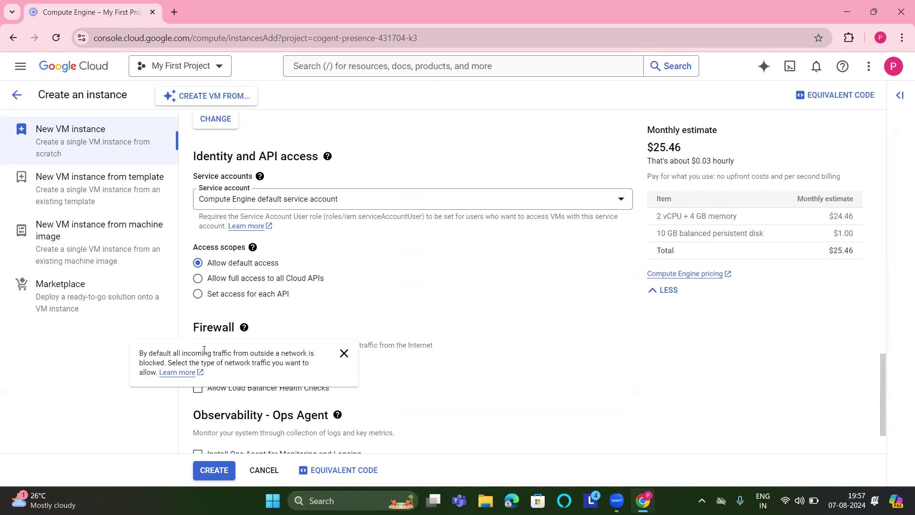
left_click(344, 353)
left_click(198, 358)
left_click(197, 372)
left_click(198, 389)
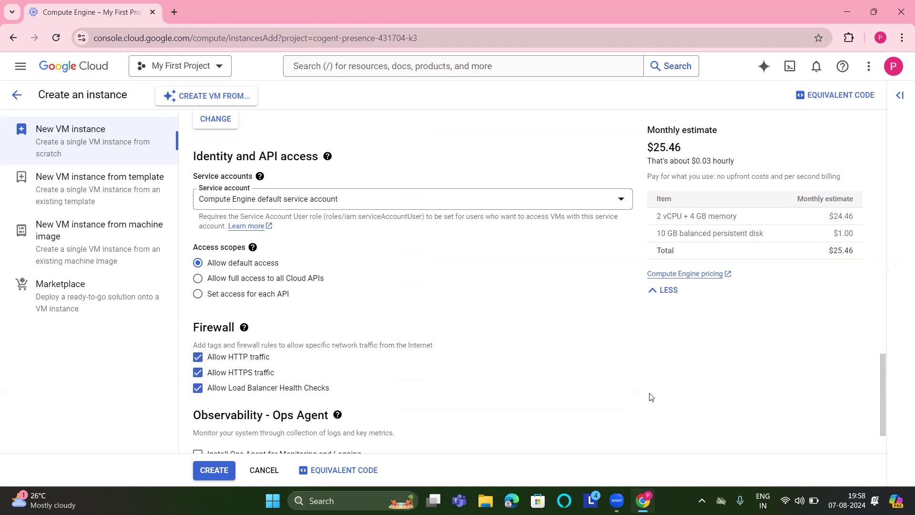
Create the VM instance without installing the Ops Agent.
scroll(883, 366, "down", 2)
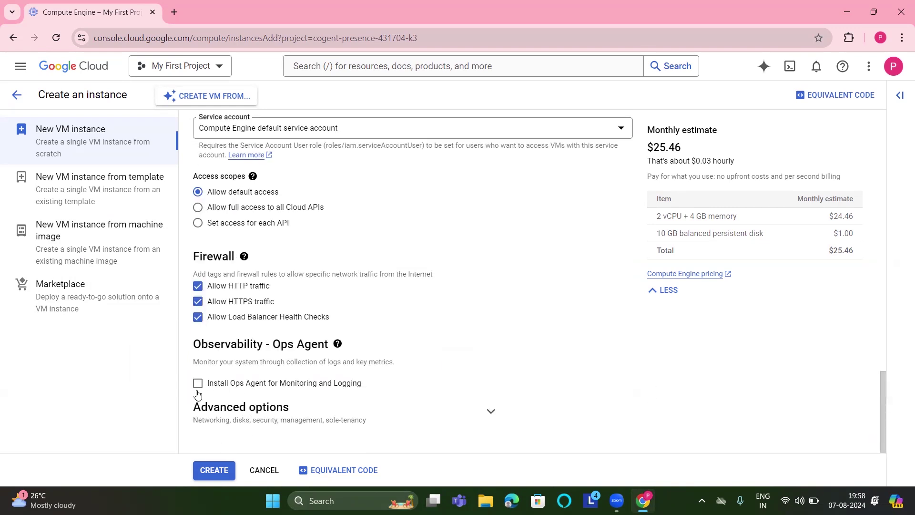
left_click(215, 471)
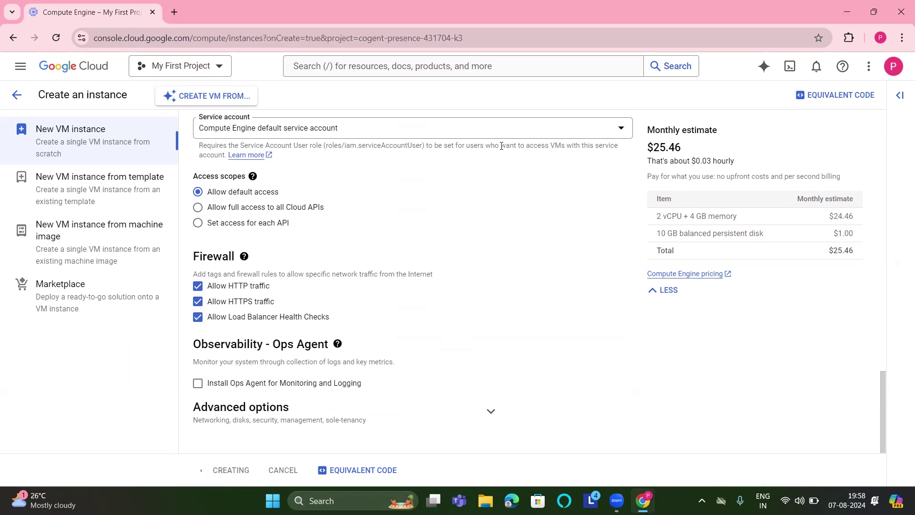
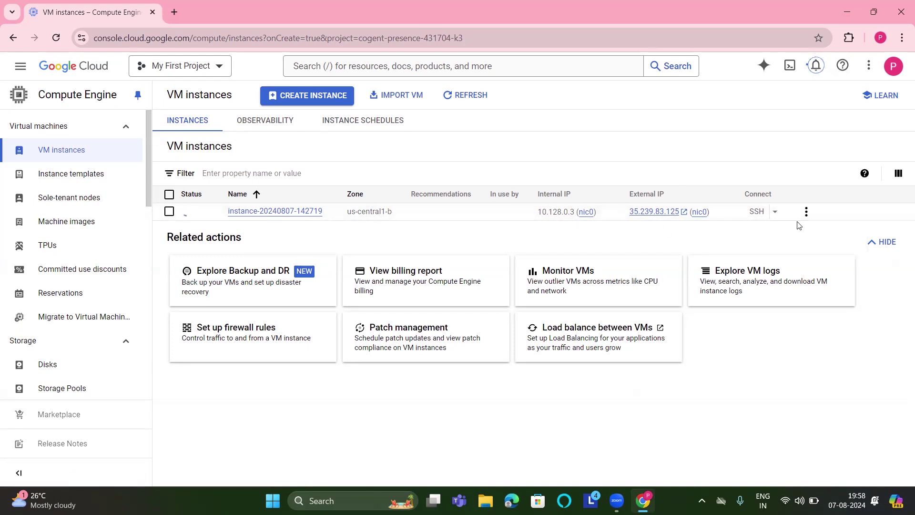
Examine the management actions available for the new VM in the instances list, such as Stop, Suspend, Reset and Delete.
left_click(806, 212)
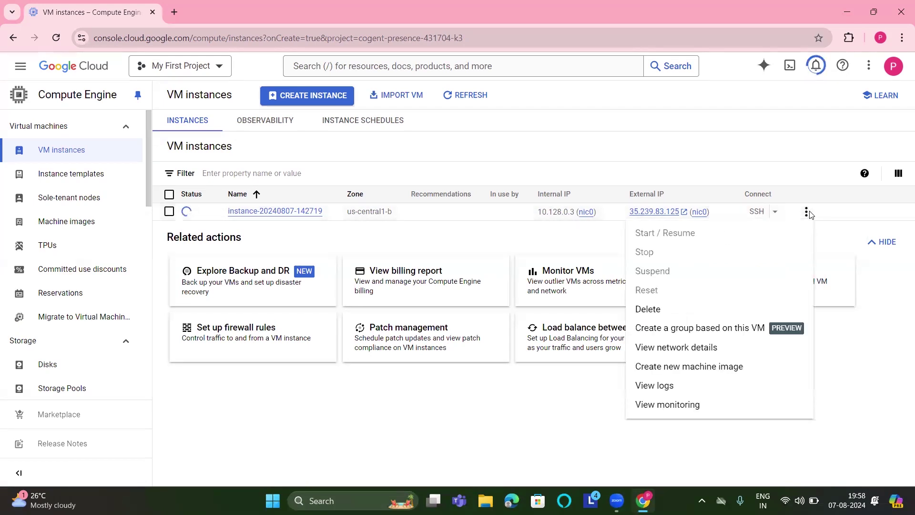
left_click(598, 414)
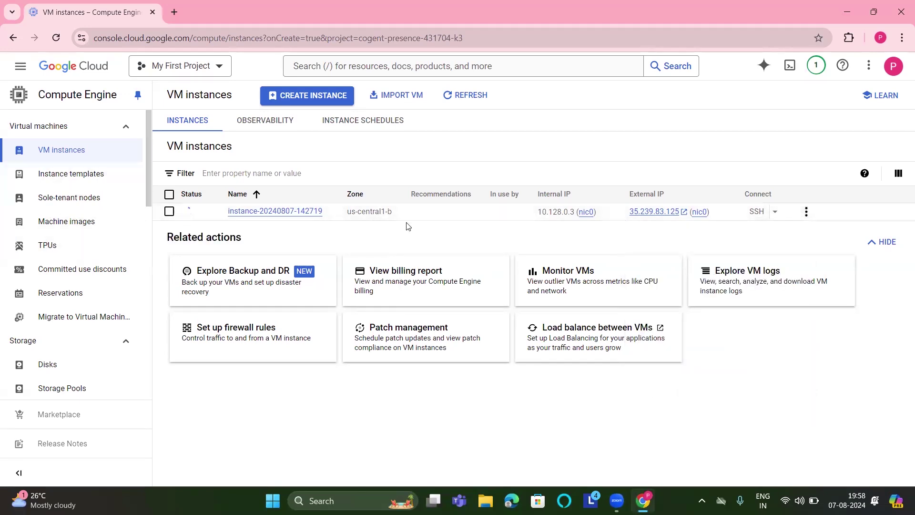
left_click(808, 212)
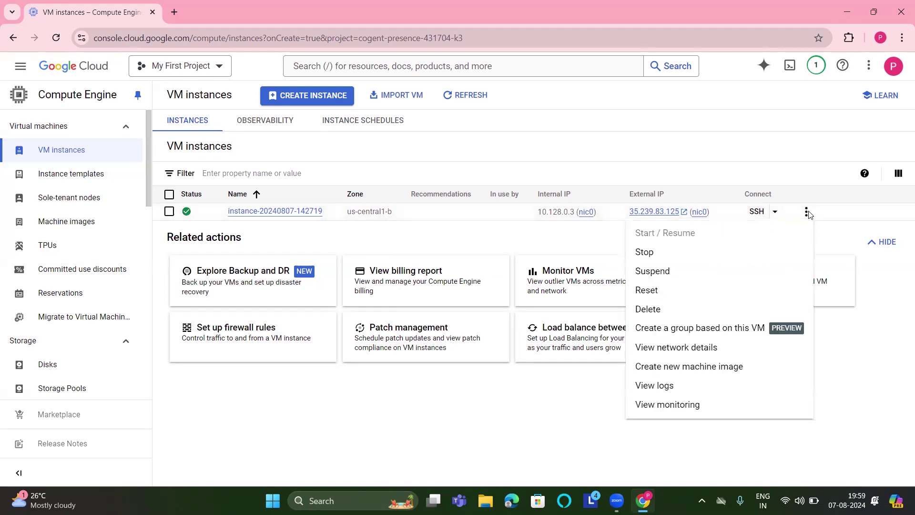
left_click(546, 425)
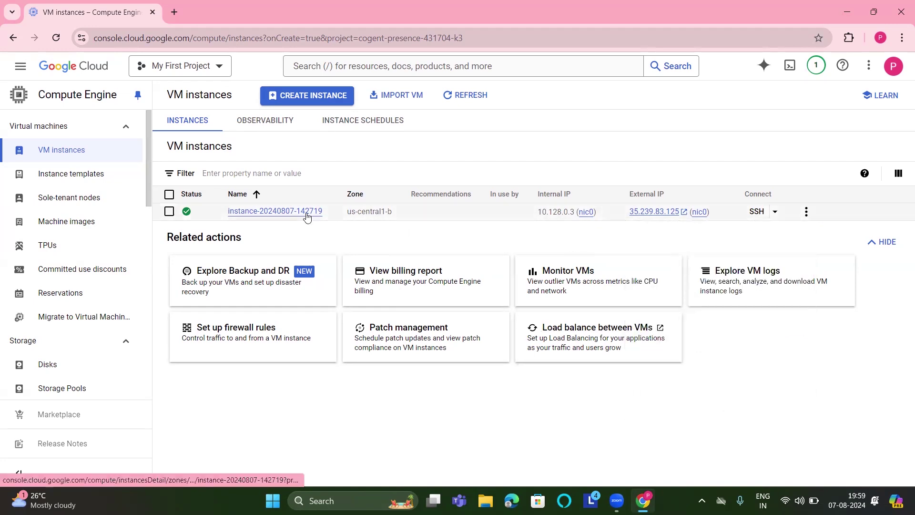
Select the new VM instance and review its full set of actions, including group creation, network details, machine image, logs and monitoring.
left_click(169, 211)
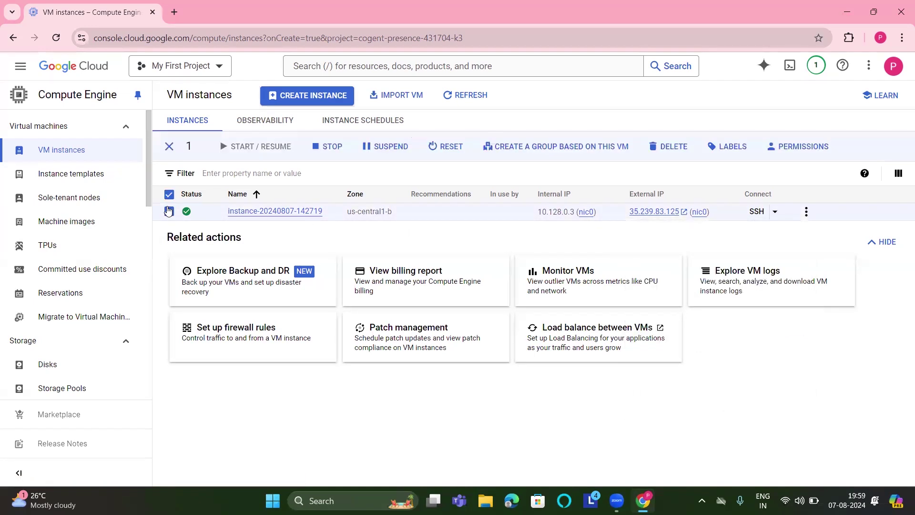
left_click(235, 149)
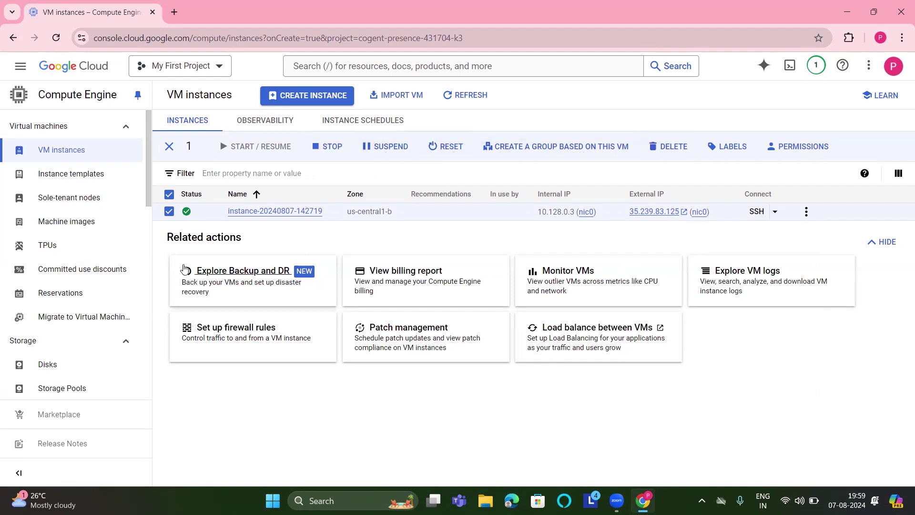
left_click(170, 211)
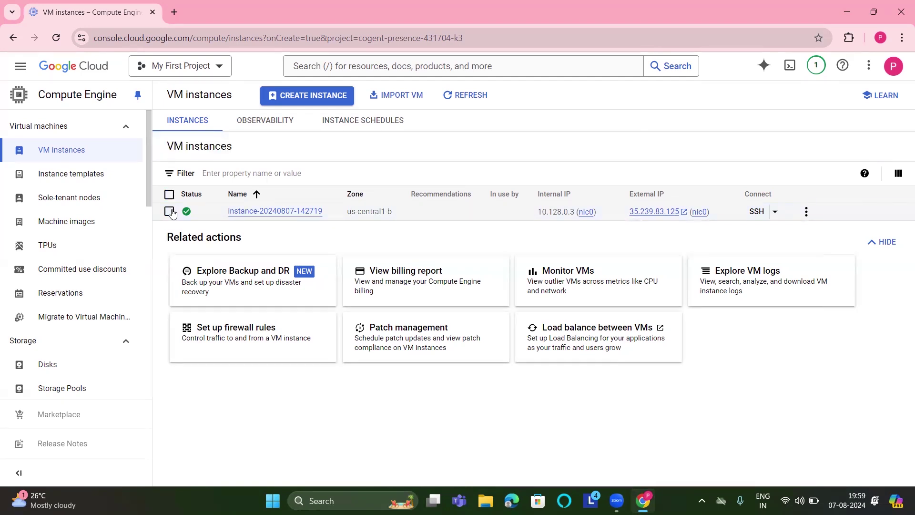
left_click(170, 212)
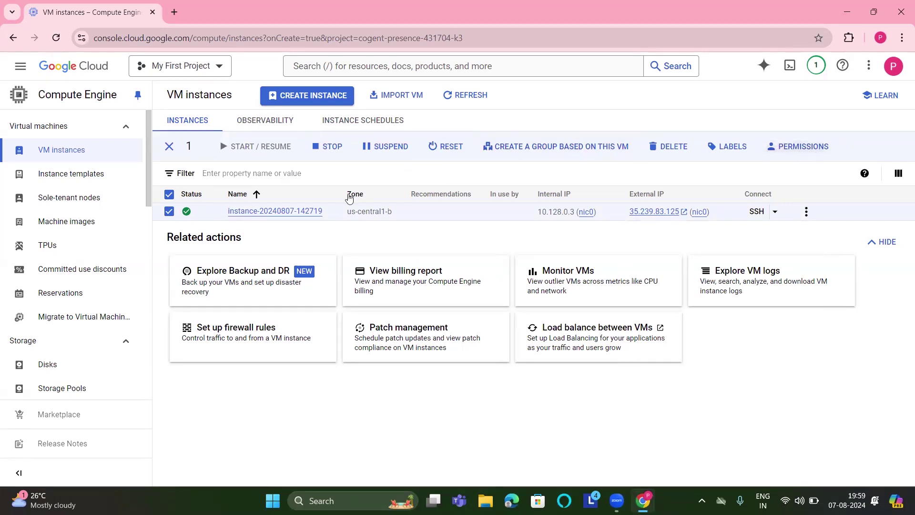
left_click(804, 215)
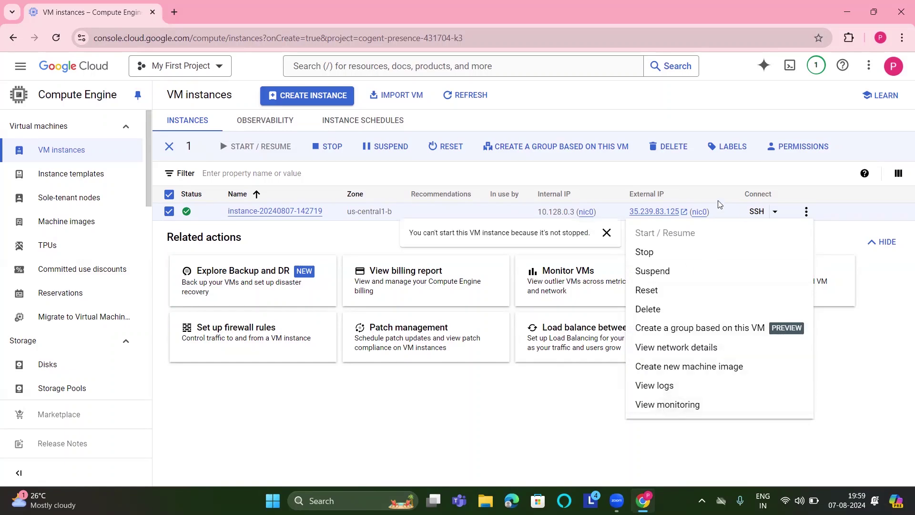
left_click(509, 424)
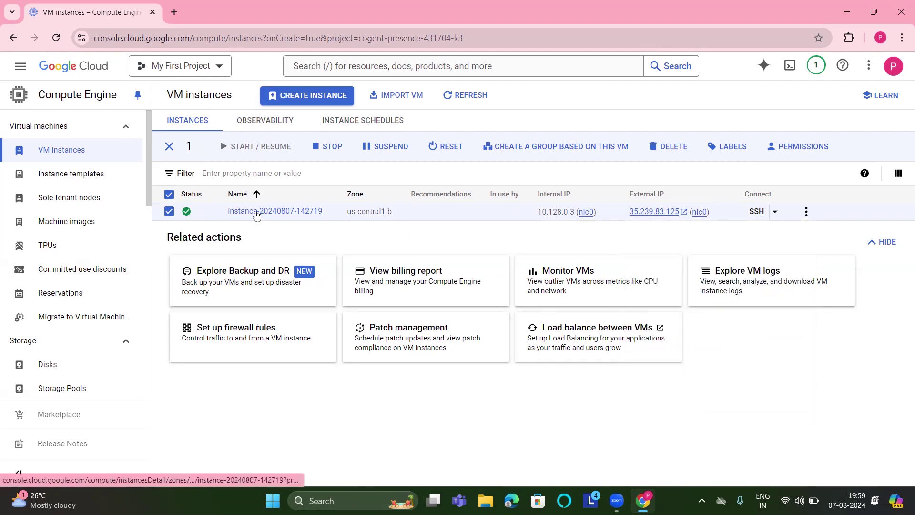
Open the VM instance's details and review its SSH connection options and basic information.
left_click(257, 212)
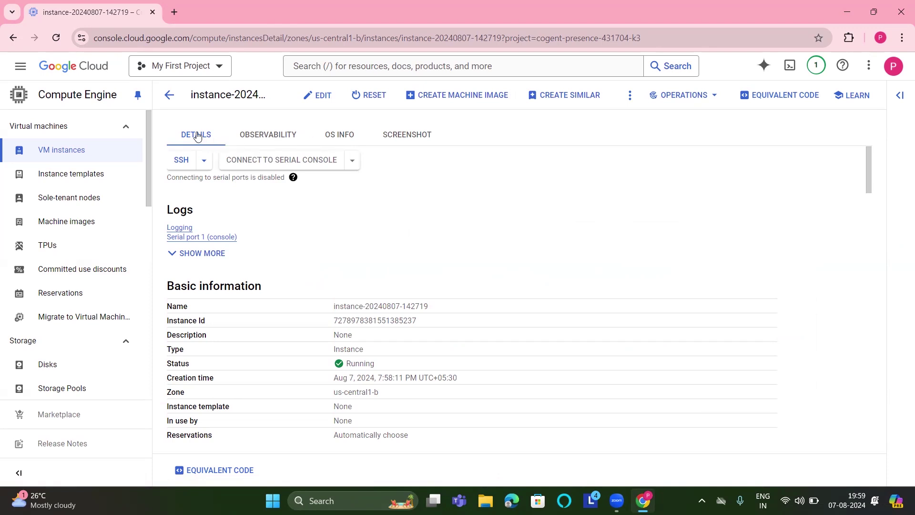
left_click(205, 163)
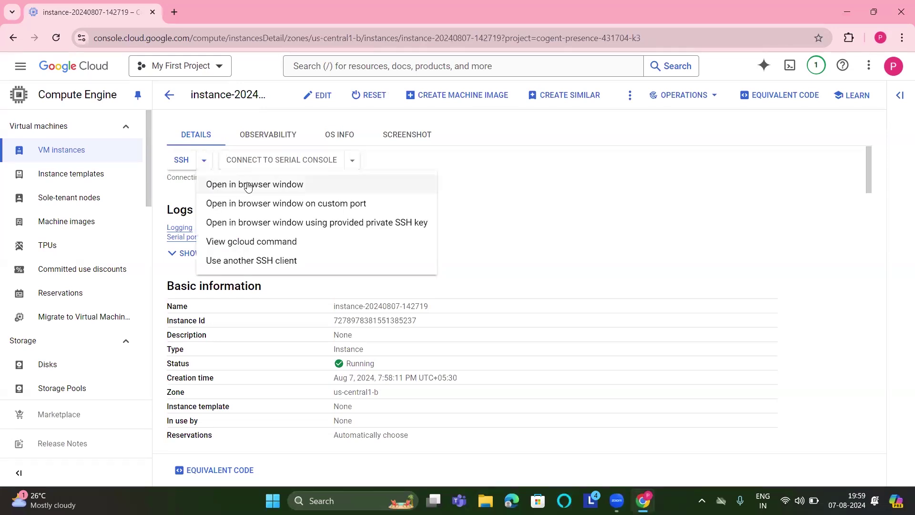
left_click(269, 136)
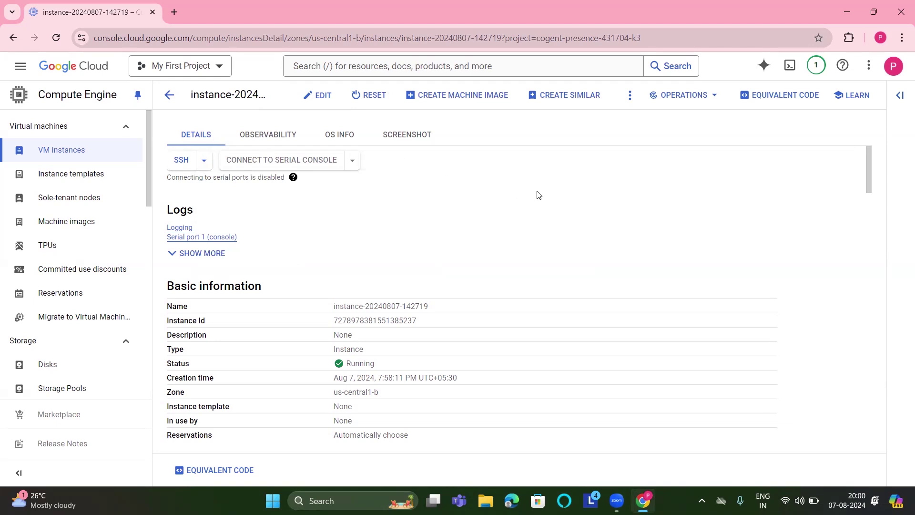
left_click_drag(866, 160, 797, 129)
Open the Compute Engine disks list and review the actions for the instance's disk, such as snapshot, image, clone and secondary disk.
left_click(57, 365)
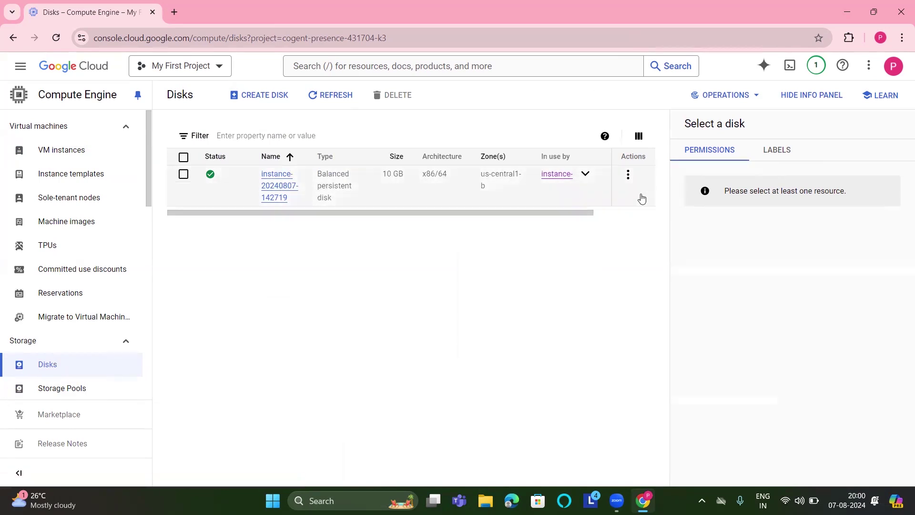
left_click(630, 176)
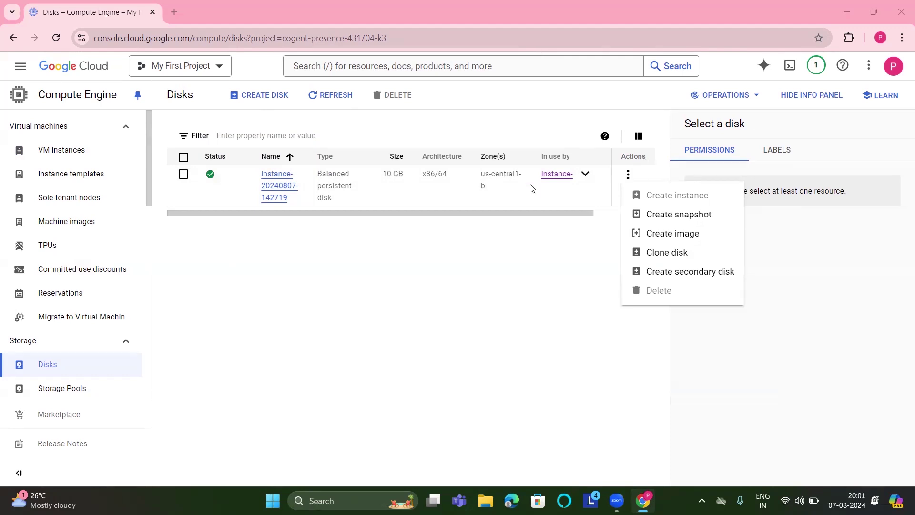
left_click(542, 289)
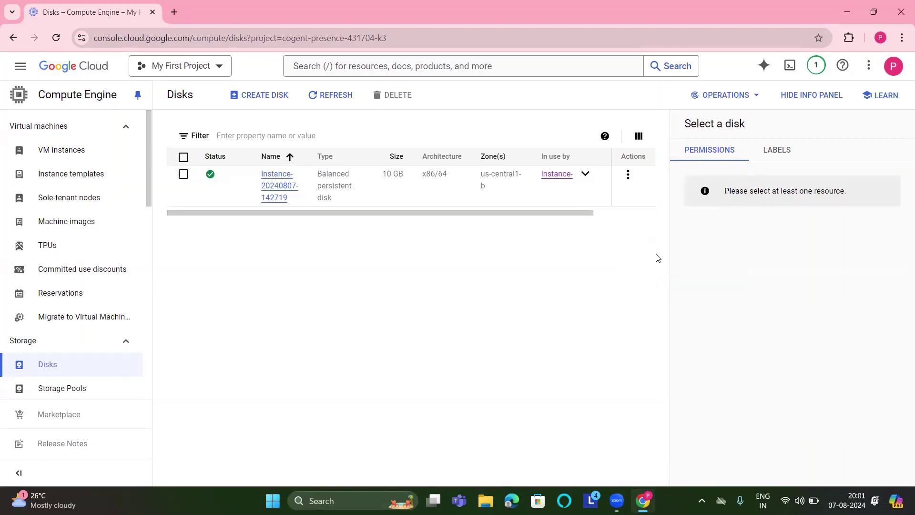
left_click(627, 177)
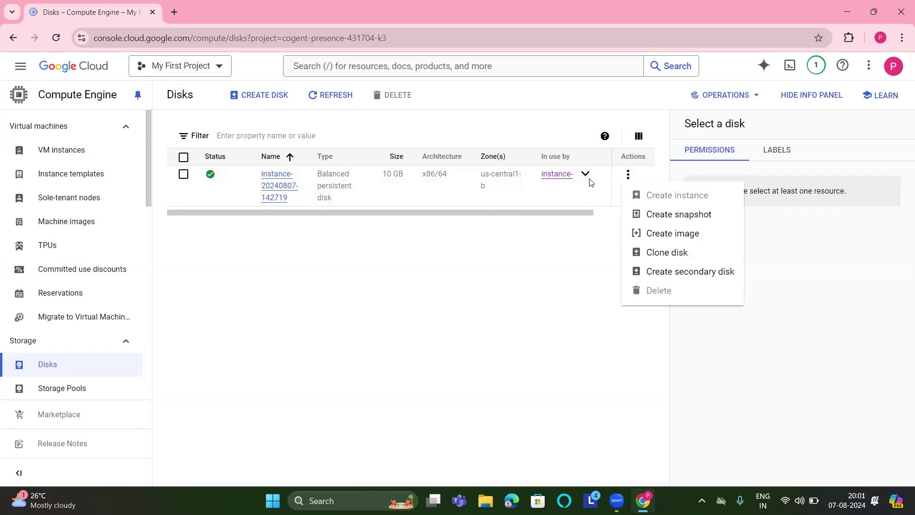
left_click(487, 127)
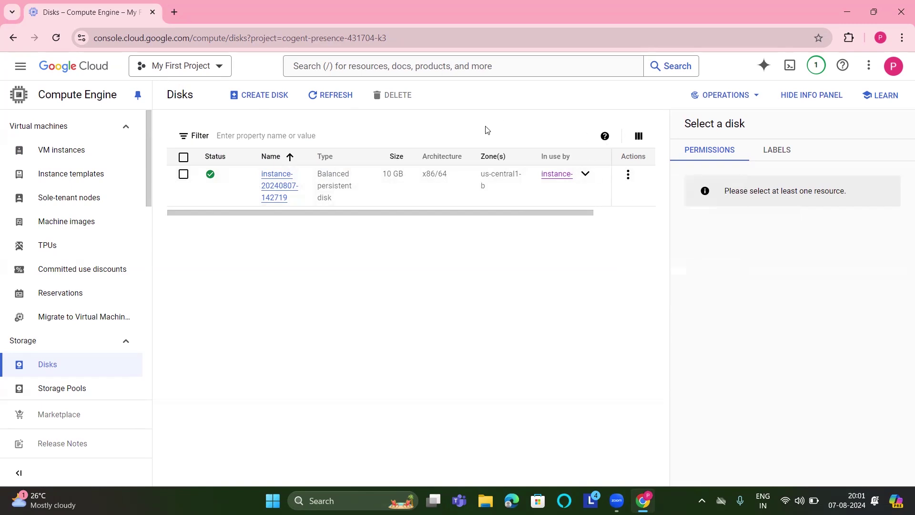
left_click(629, 175)
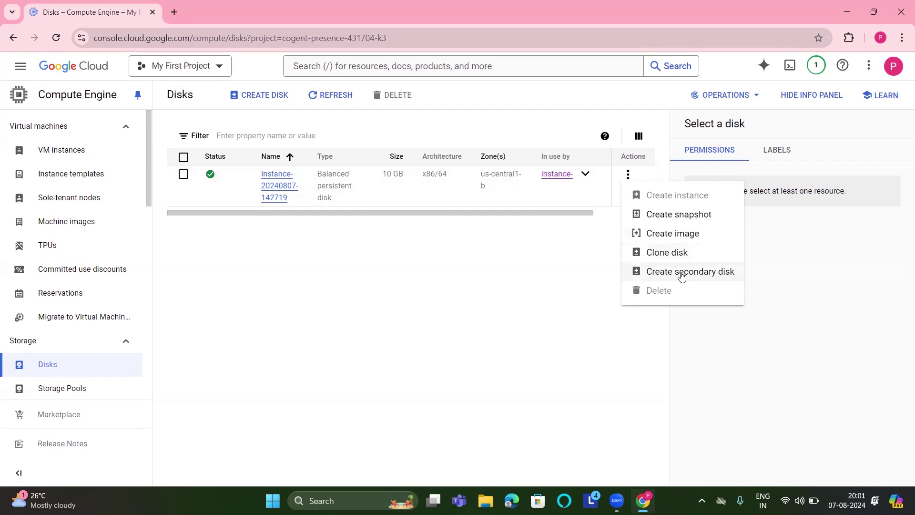
left_click(531, 278)
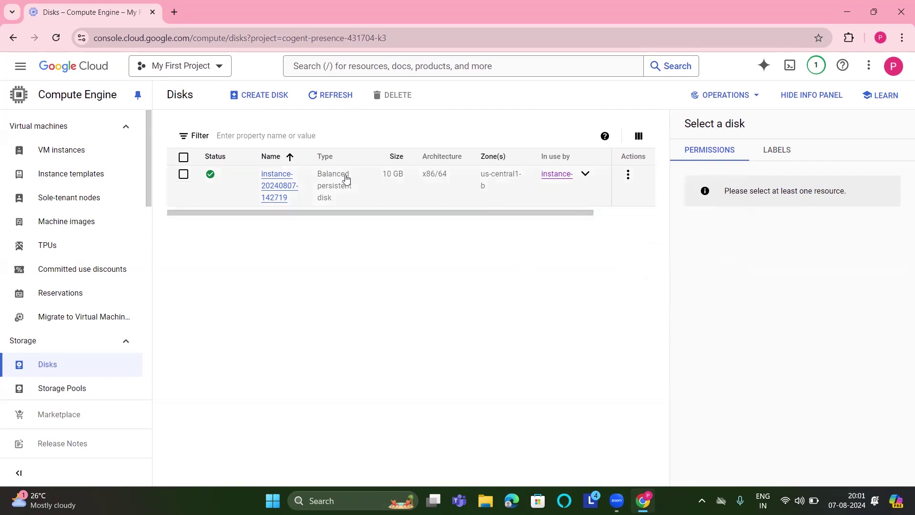
Open the new disk form and review its location settings, available disk types and remaining options without creating a disk.
left_click(279, 95)
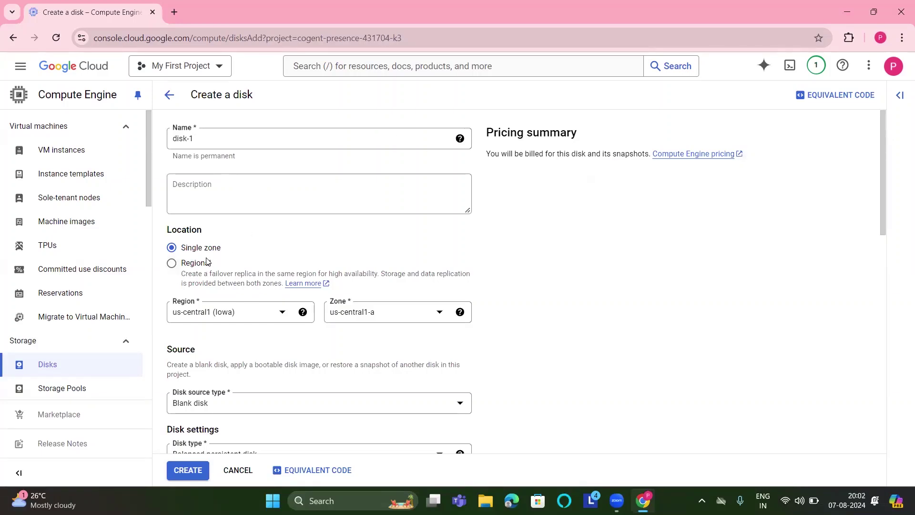
left_click_drag(221, 247, 190, 266)
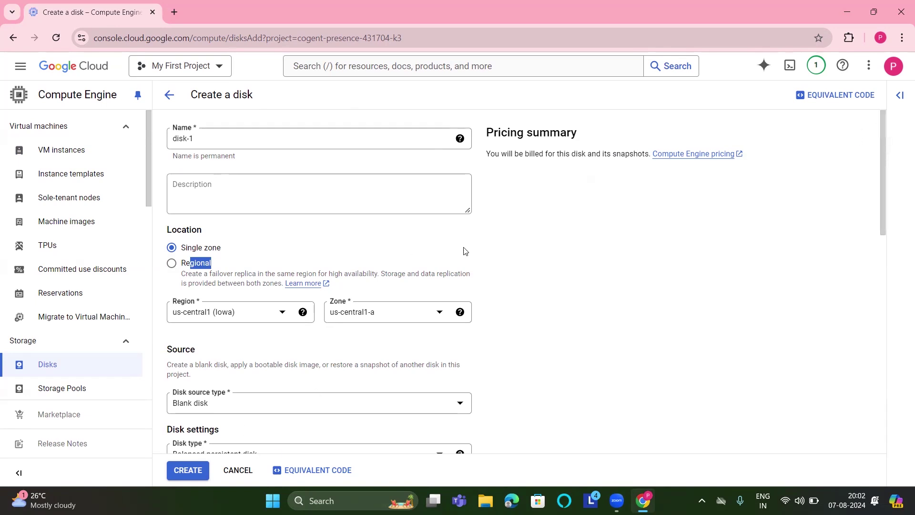
left_click(484, 257)
left_click_drag(885, 169, 883, 253)
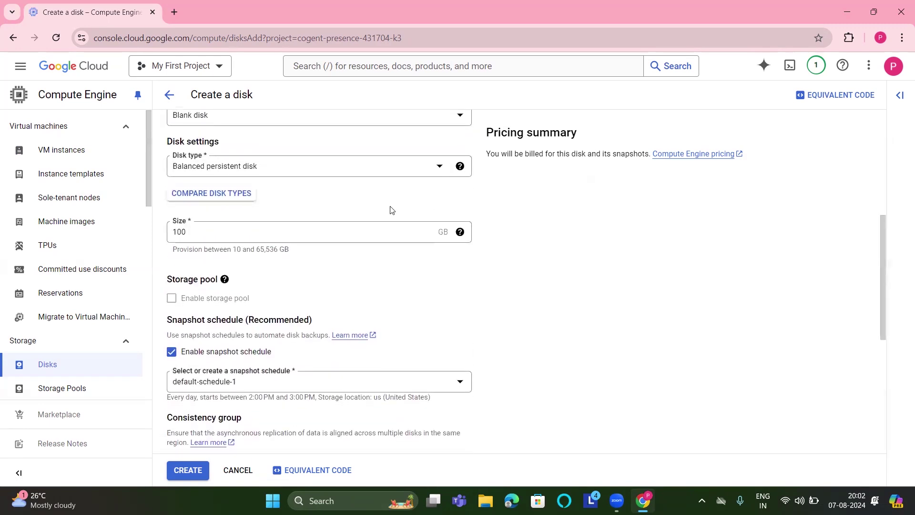
left_click(440, 170)
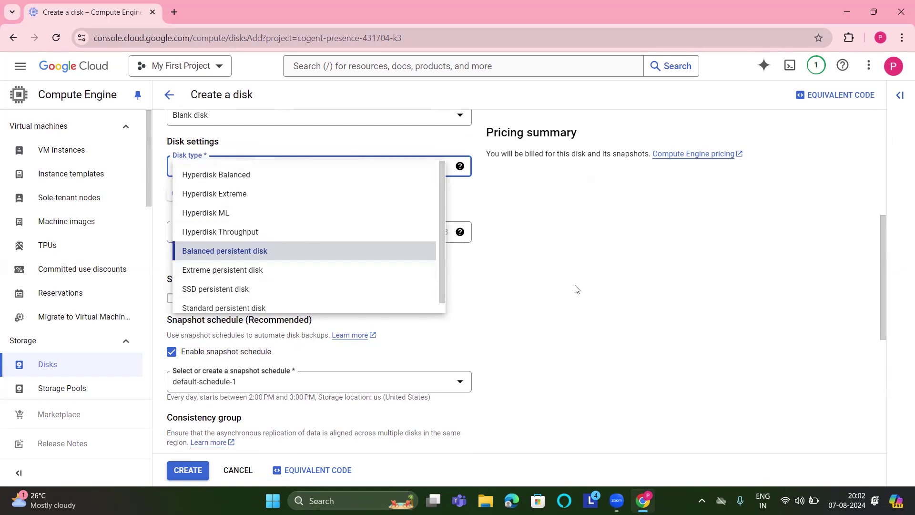
left_click(825, 266)
left_click_drag(883, 233, 881, 405)
scroll(884, 212, "up", 15)
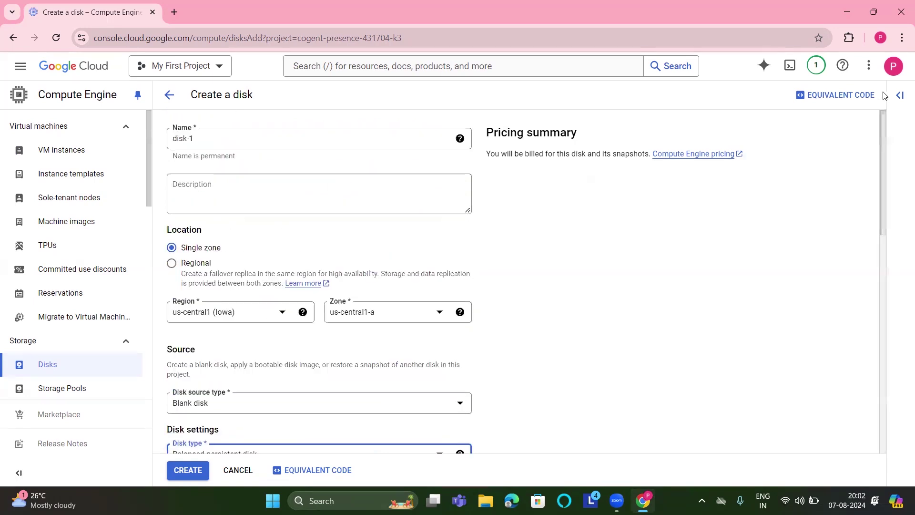
Return to the VM instances list and connect to the VM over SSH in a browser window, authorizing SSH-in-browser.
left_click(77, 158)
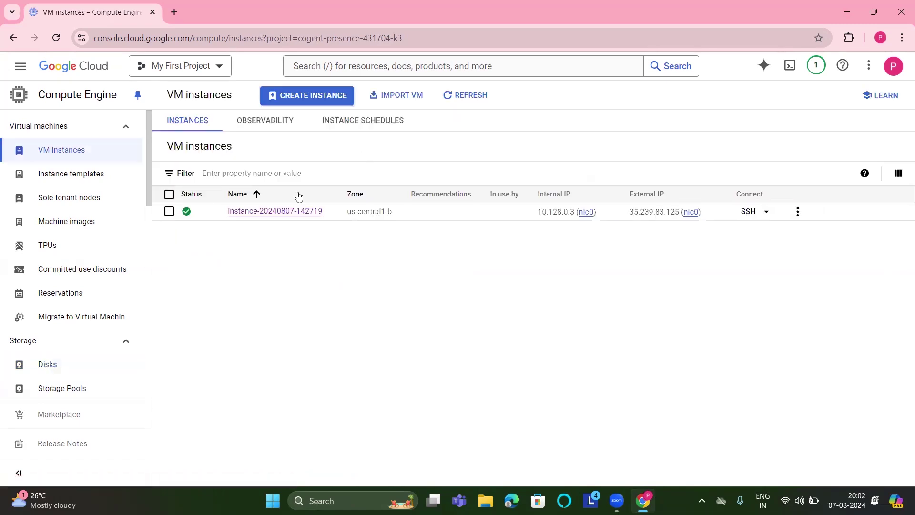
left_click(169, 212)
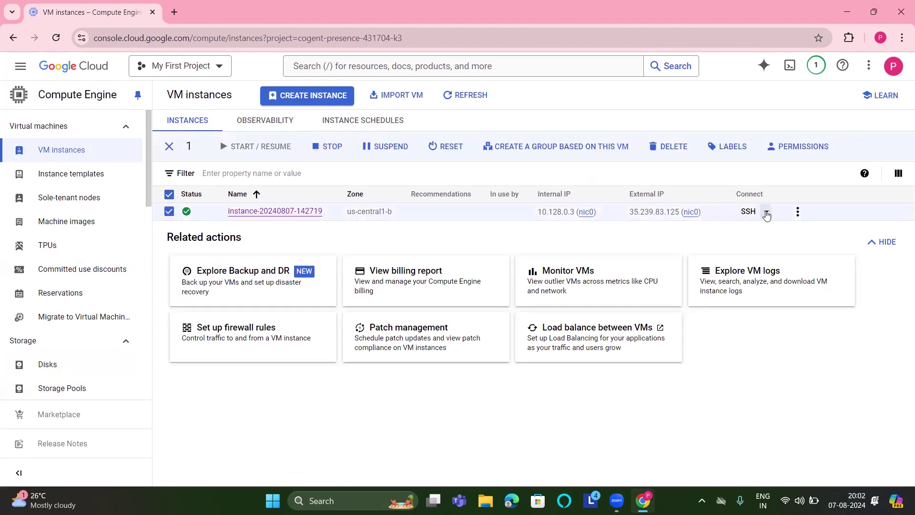
left_click(767, 213)
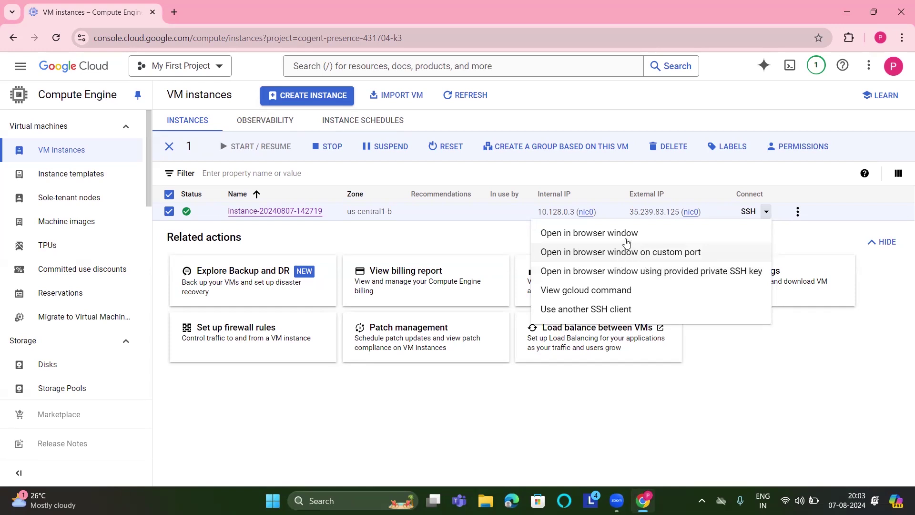
left_click(617, 234)
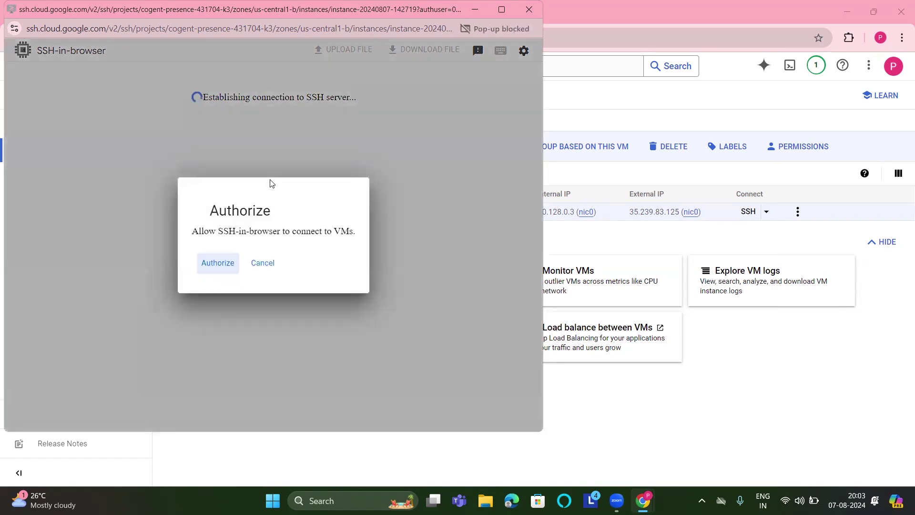
left_click(216, 263)
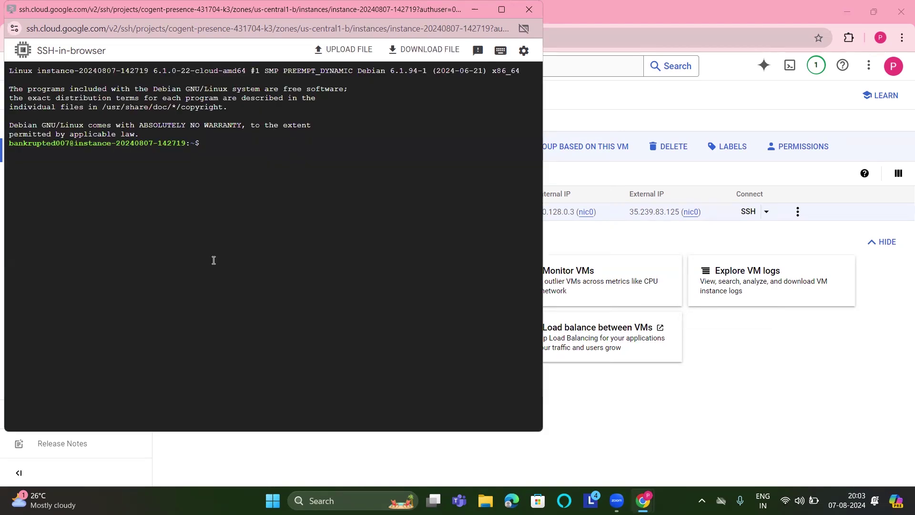
List the home directory's contents in the SSH terminal with ls, try ll, and run ls -la.
left_click(235, 150)
type("sudo")
key("BackSpace")
key("BackSpace")
key("BackSpace")
key("BackSpace")
key("BackSpace")
type("ls")
key("Return")
type("ll")
key("Return")
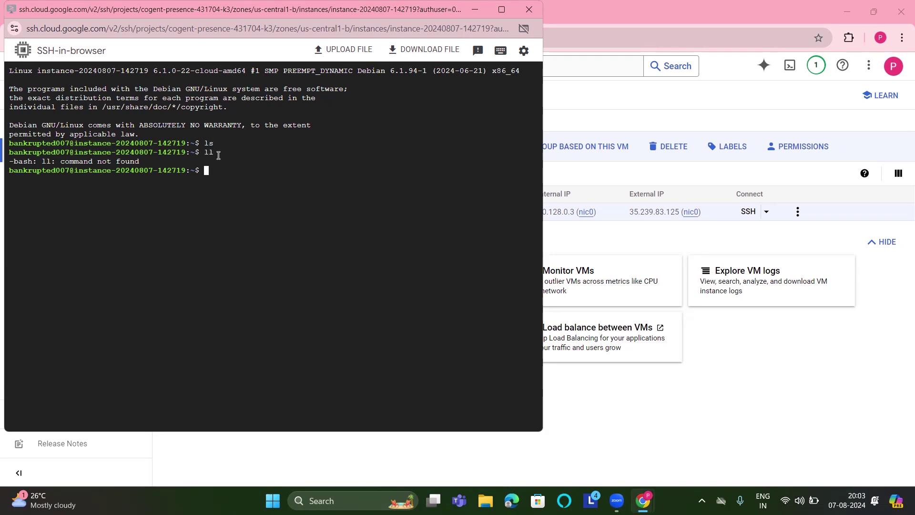
type("ls -la")
key("Return")
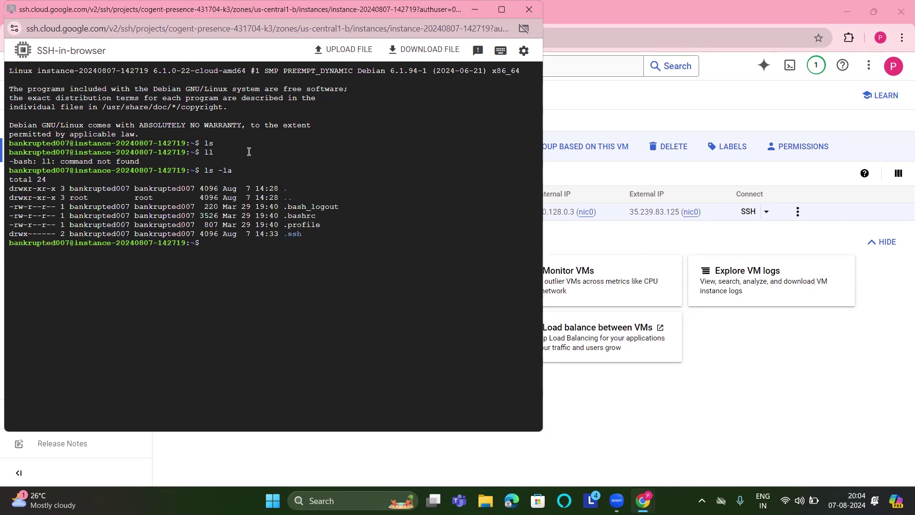
Change to the root directory with cd / and list its contents using ls, ll and ls -la.
type("cd /")
key("Return")
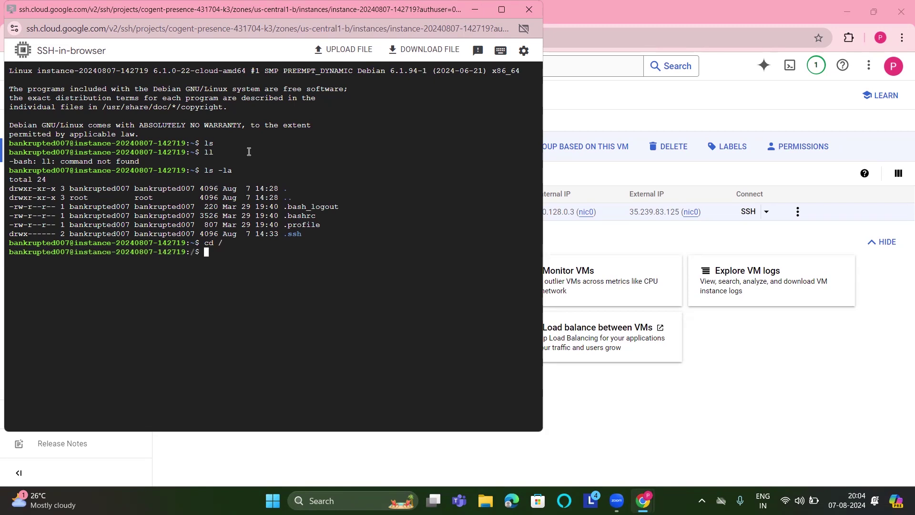
type("ls")
key("Return")
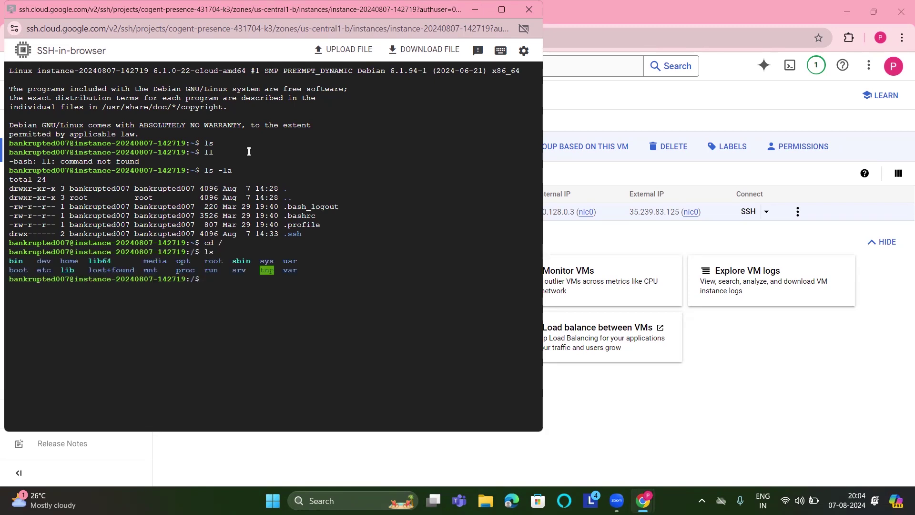
type("ll")
key("Return")
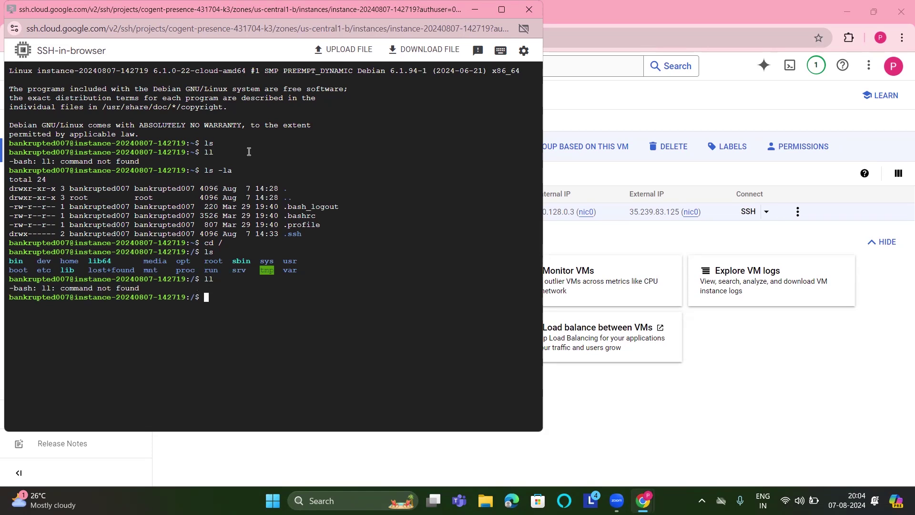
type("ls -la")
key("Return")
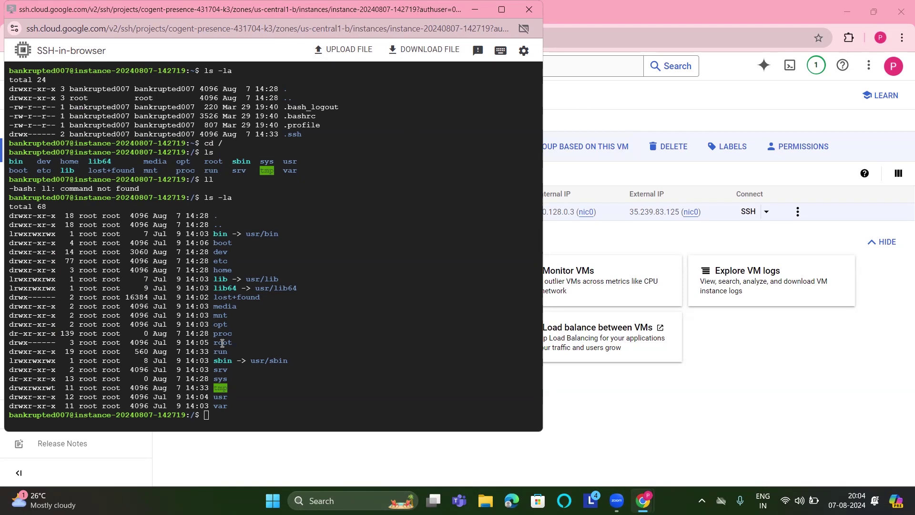
left_click_drag(258, 399, 16, 70)
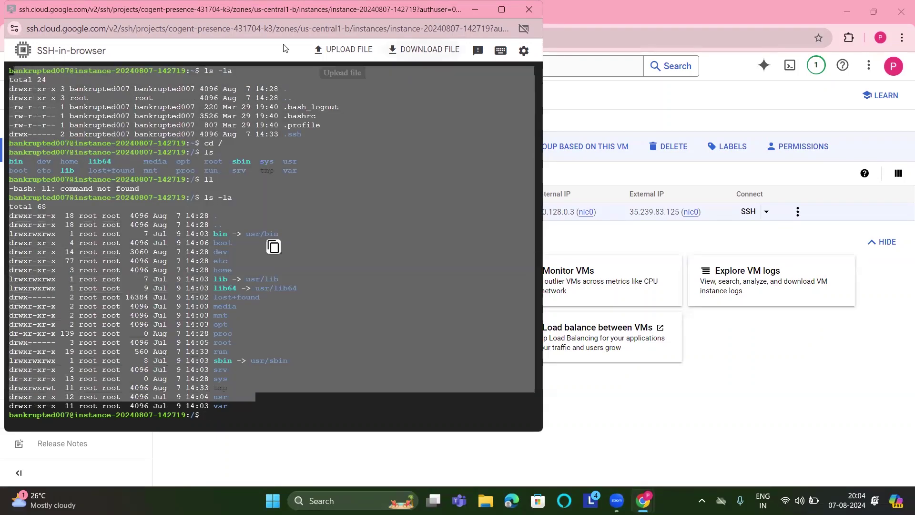
left_click(591, 107)
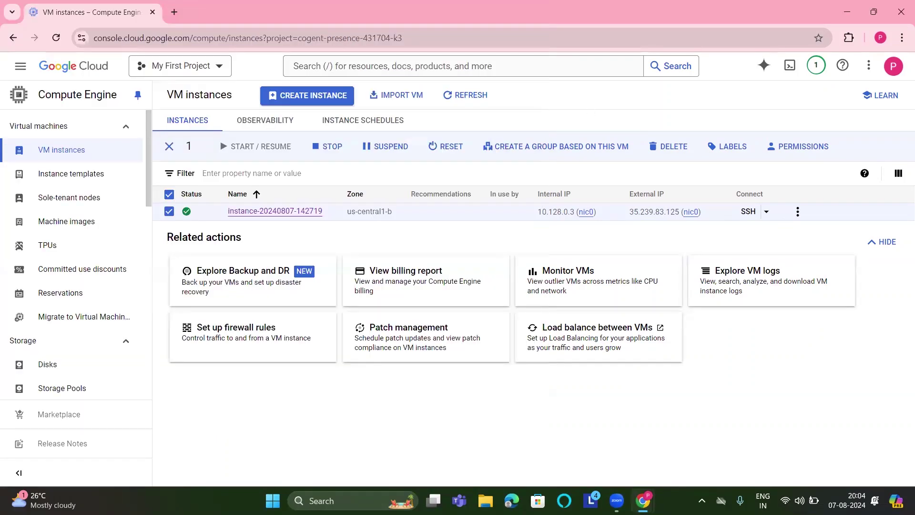
mouse_move(643, 500)
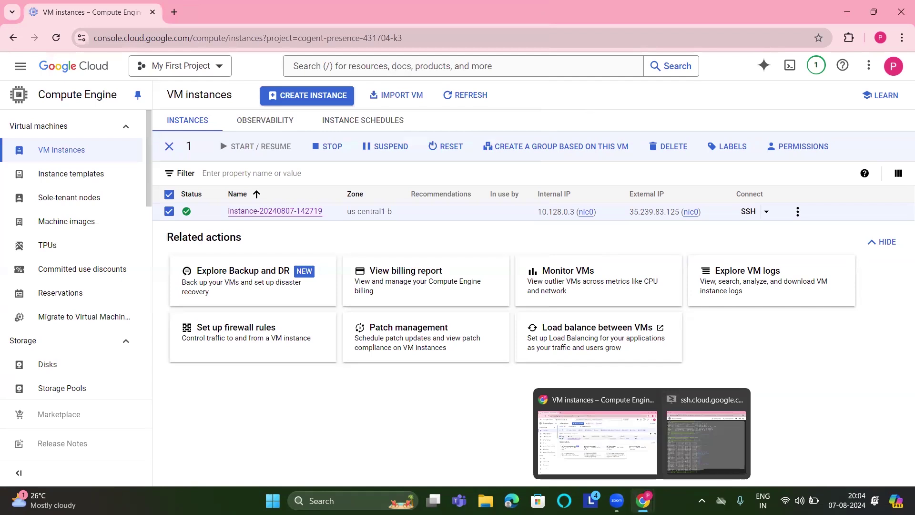
left_click(687, 443)
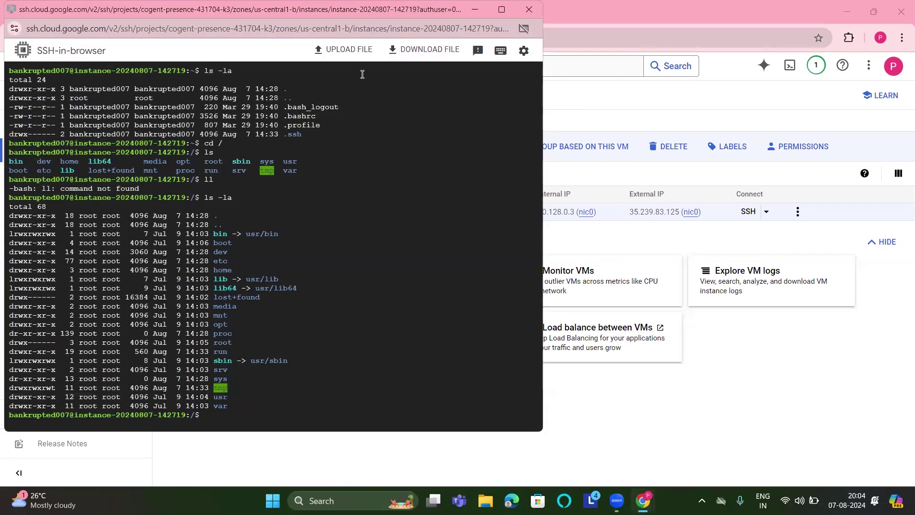
Upload Docker-Architecture.png to the VM through the SSH session and list the current directory with ls.
left_click(341, 51)
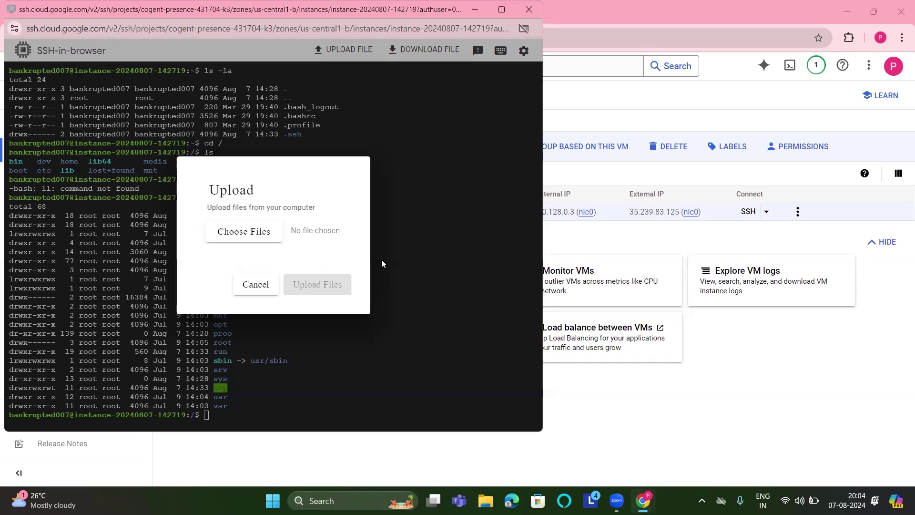
left_click(253, 236)
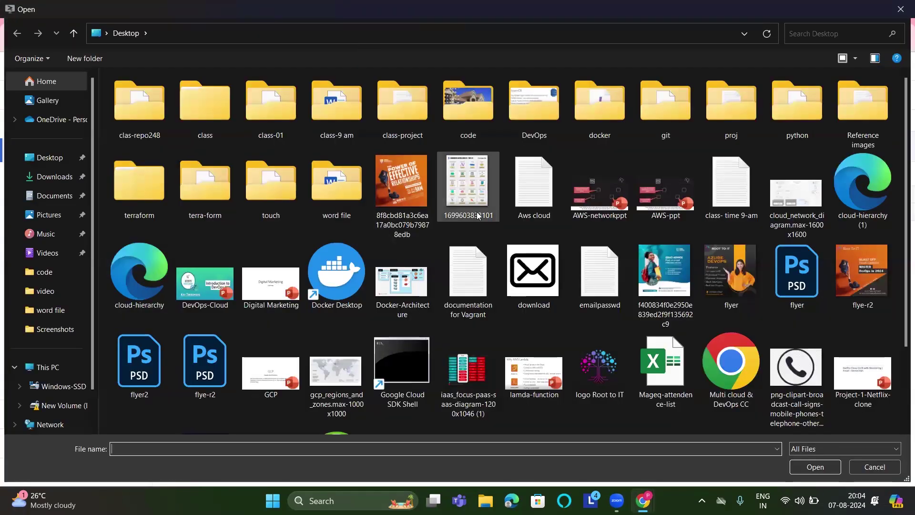
left_click(389, 286)
left_click(809, 465)
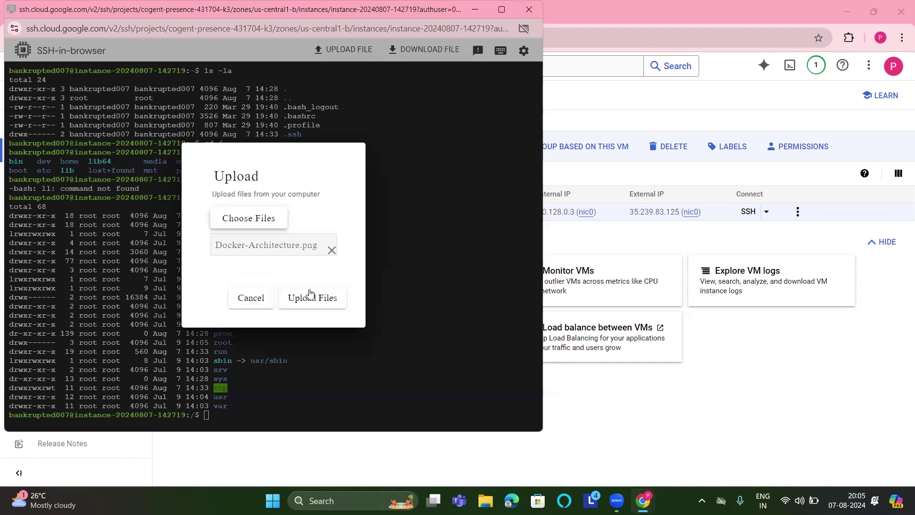
left_click(312, 299)
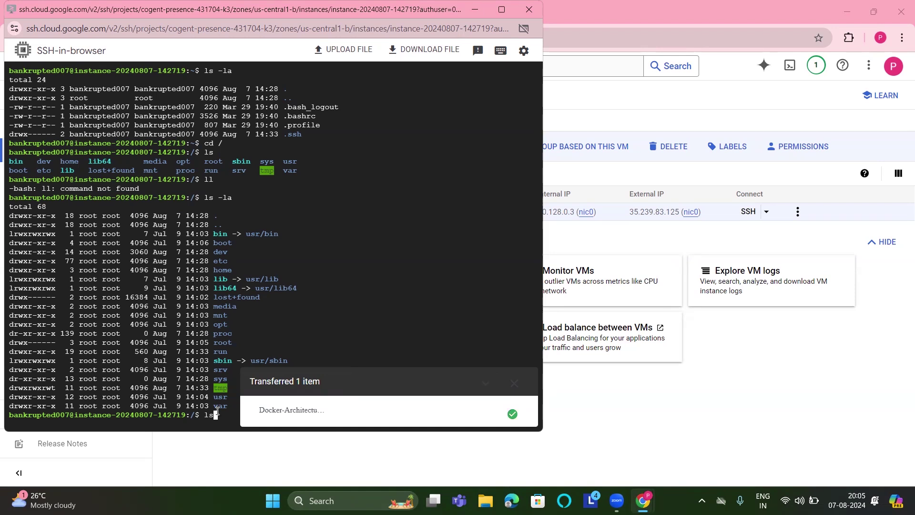
key("Return")
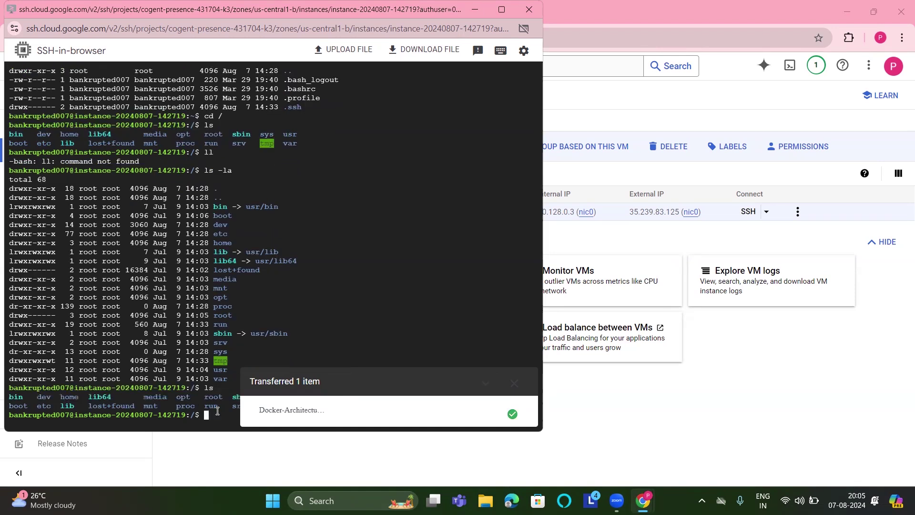
left_click(514, 384)
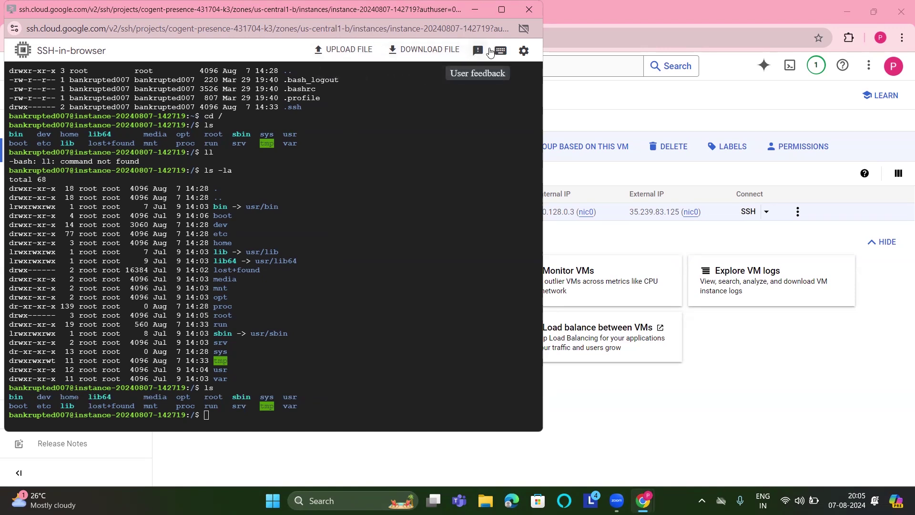
Return to the console, open the new instance template form and review its settings down to the firewall options without creating a template.
left_click(576, 79)
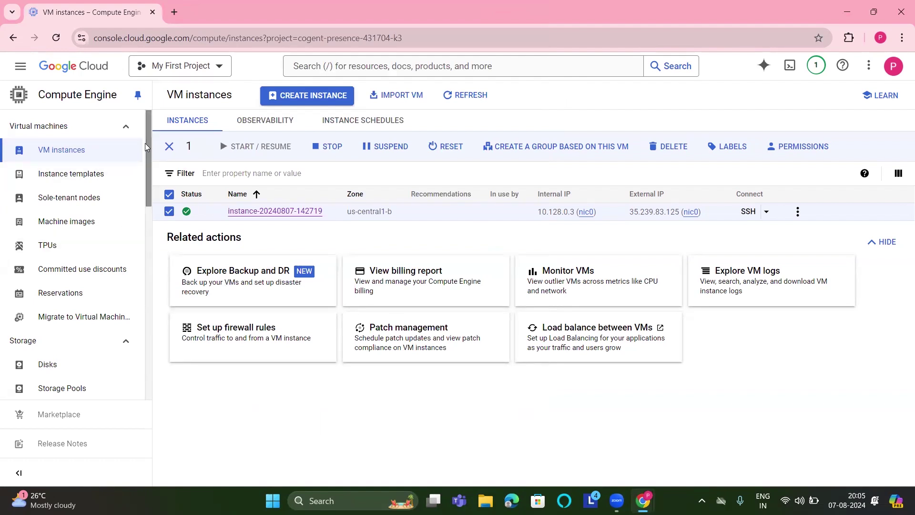
left_click(170, 147)
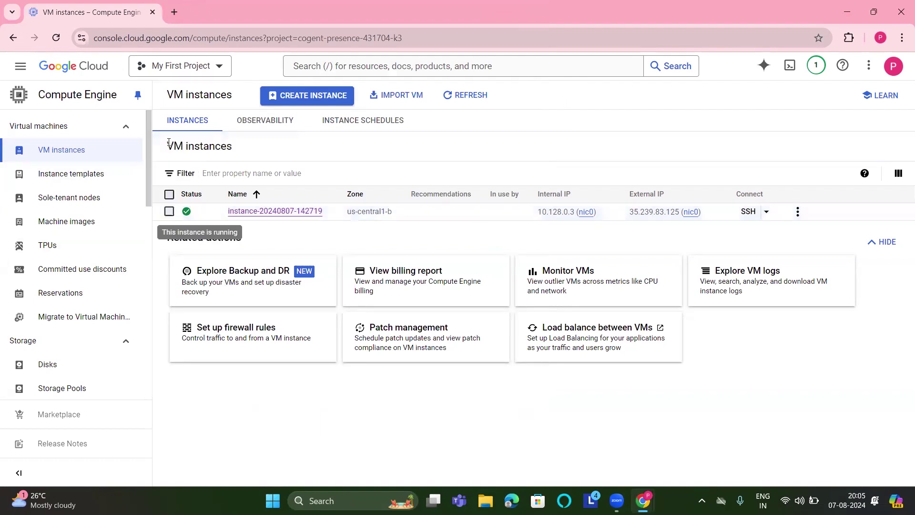
left_click(169, 212)
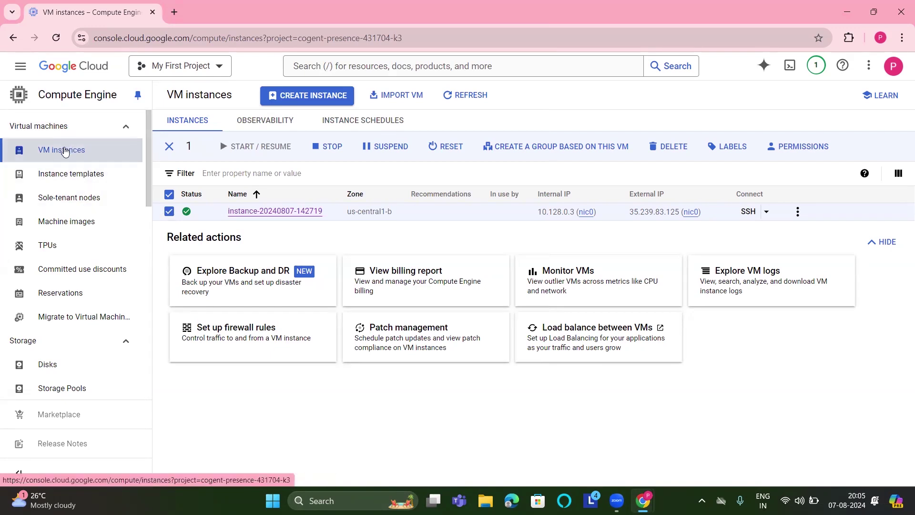
left_click(74, 179)
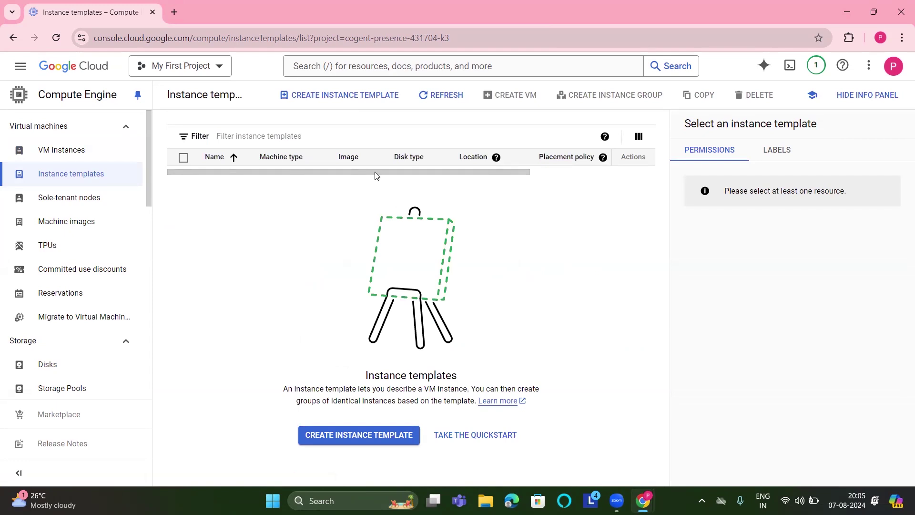
left_click(341, 98)
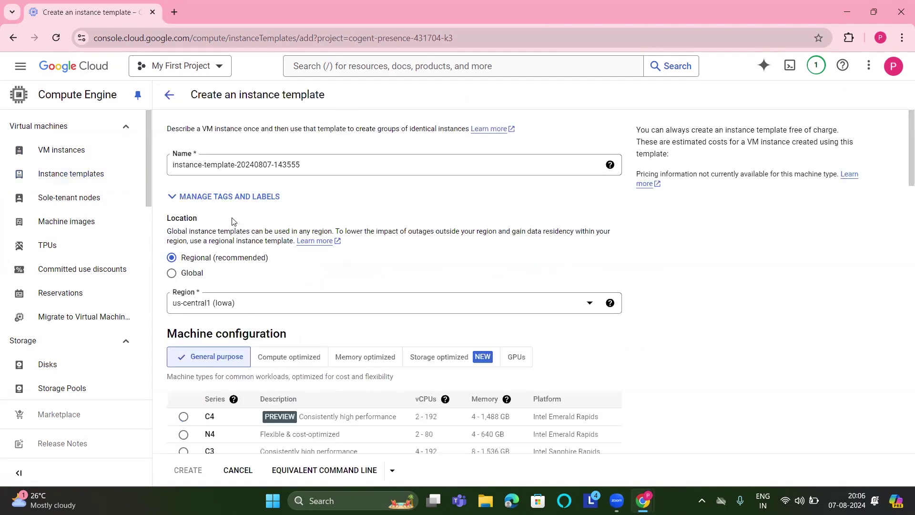
right_click(902, 192)
left_click(902, 141)
scroll(902, 191, "down", 15)
scroll(902, 303, "down", 10)
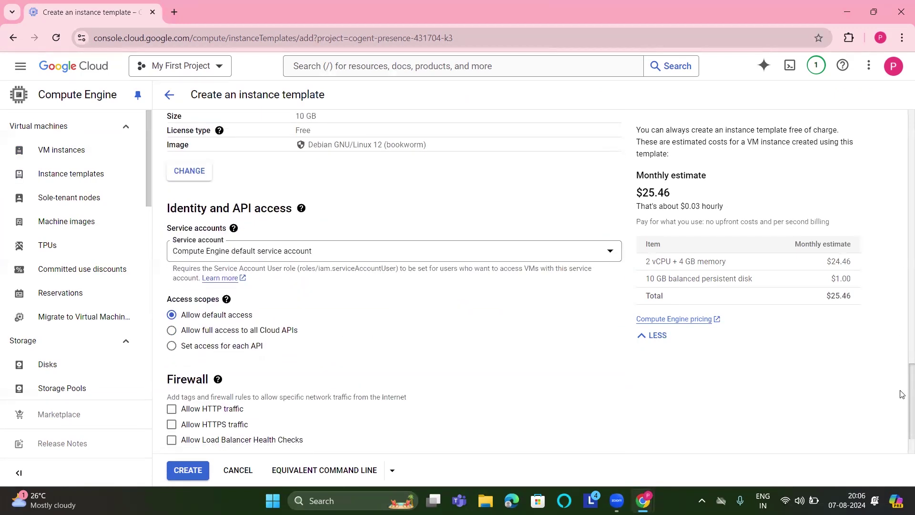
mouse_move(643, 501)
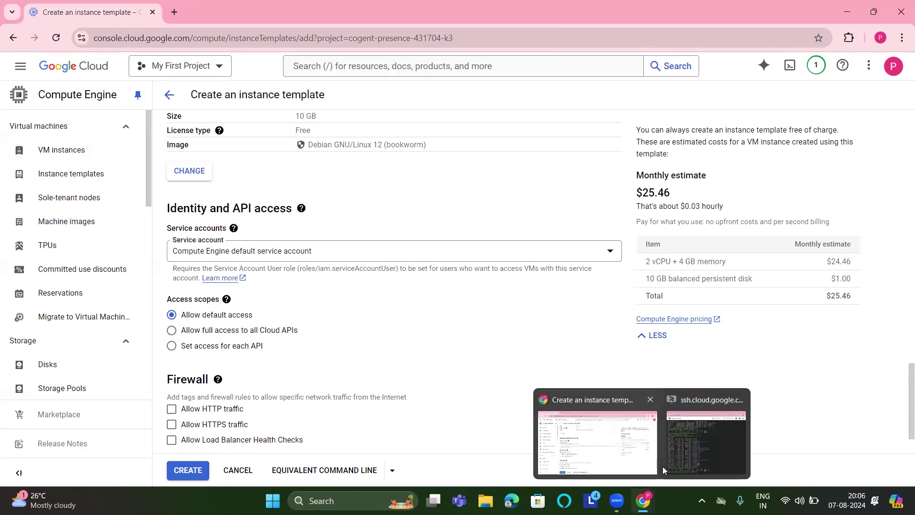
Open the new machine image form and review its source VM, location and encryption options without creating an image.
left_click(57, 151)
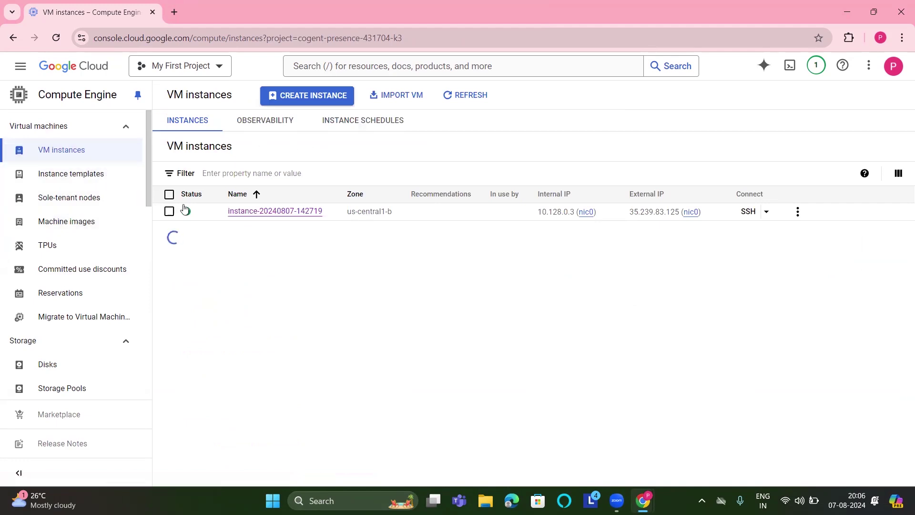
left_click(84, 221)
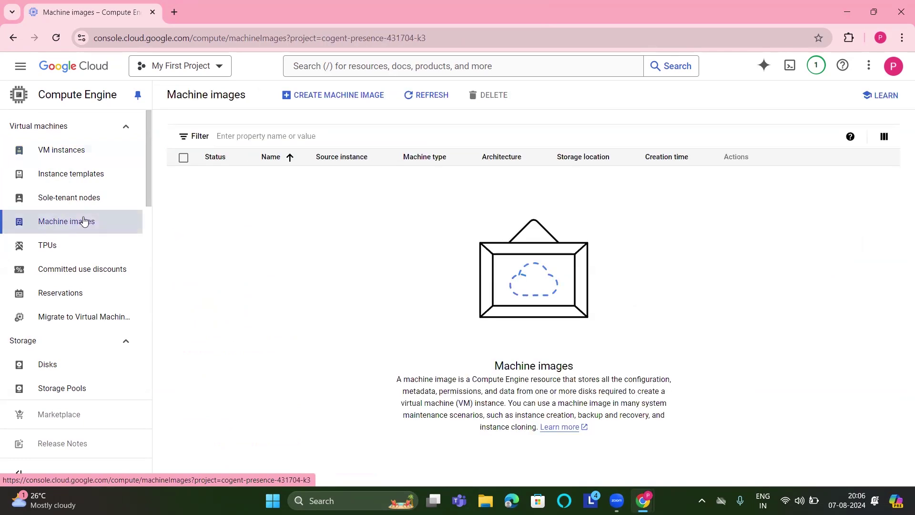
left_click(348, 97)
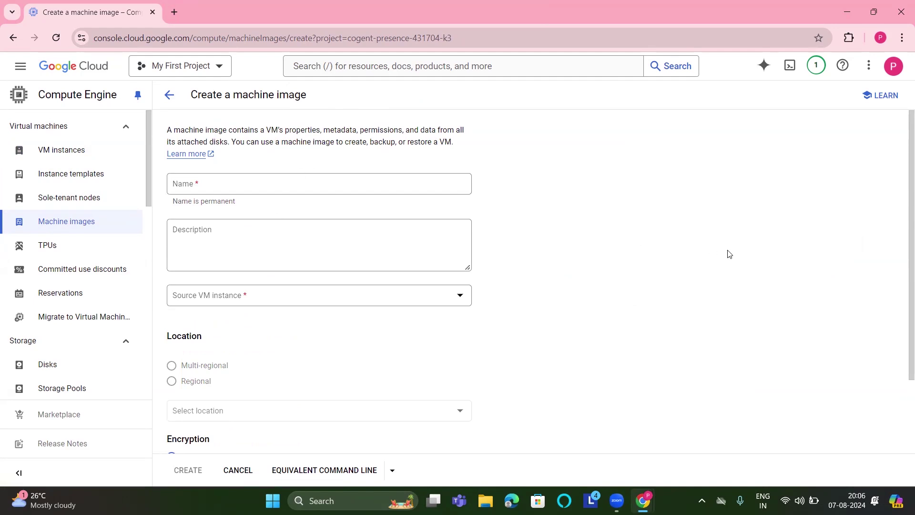
scroll(902, 190, "down", 3)
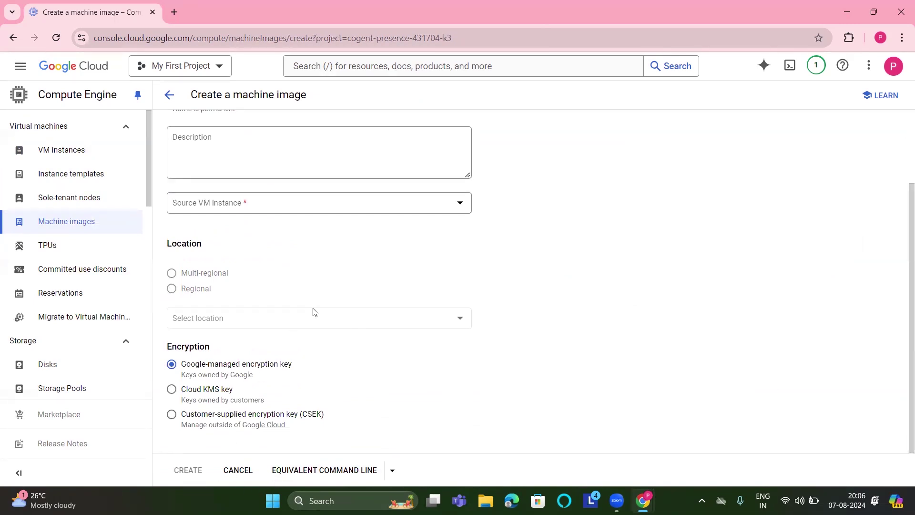
left_click_drag(151, 178, 142, 158)
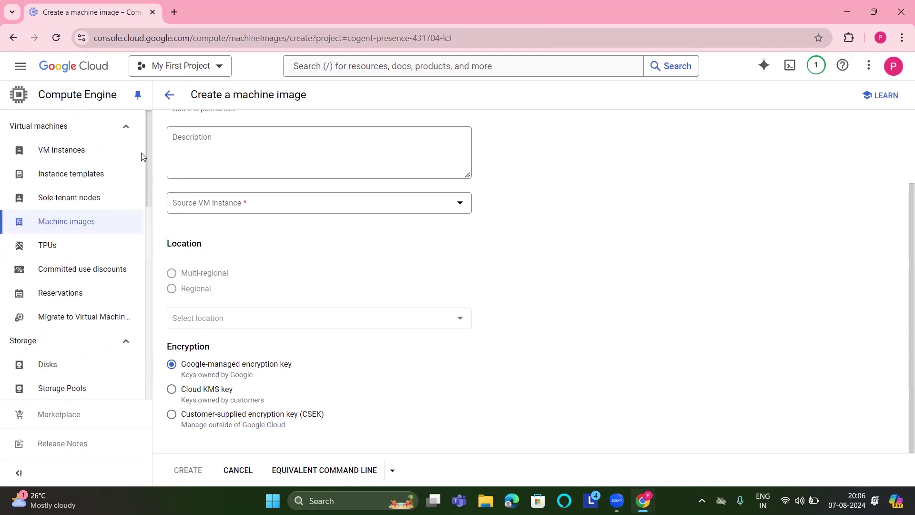
Begin a VM import from the VM instances page, enable the VM Migration API for it, and open the API Library.
left_click(82, 152)
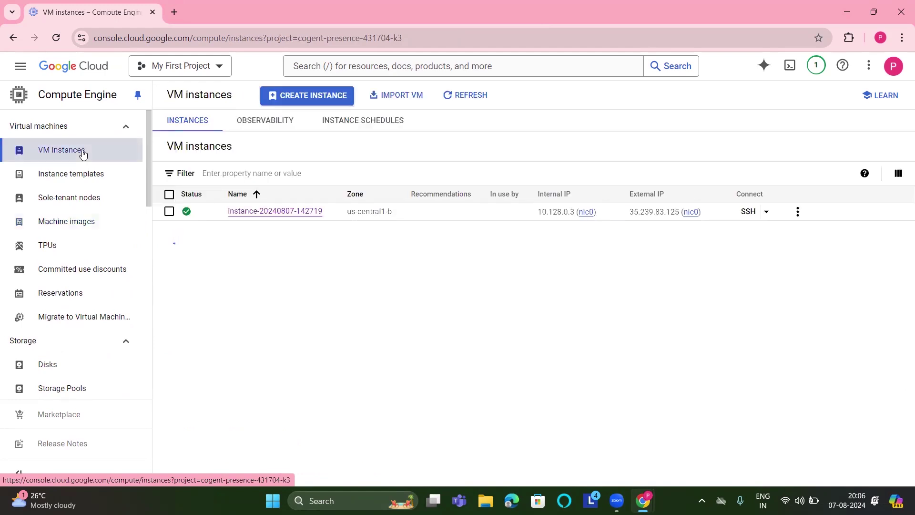
left_click(391, 93)
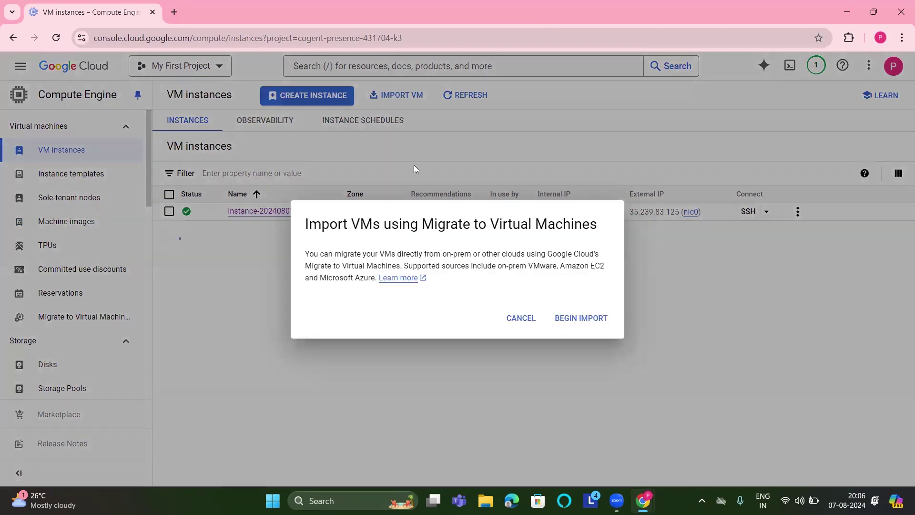
left_click(576, 319)
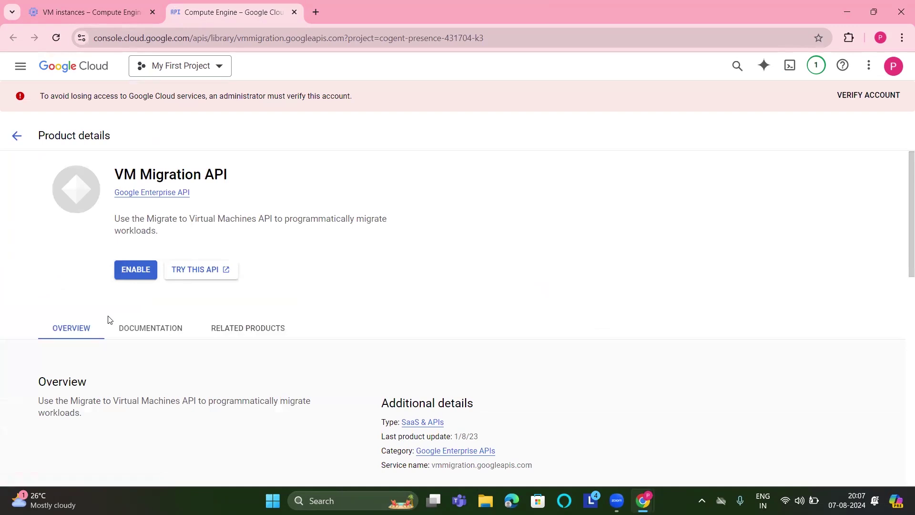
left_click(129, 272)
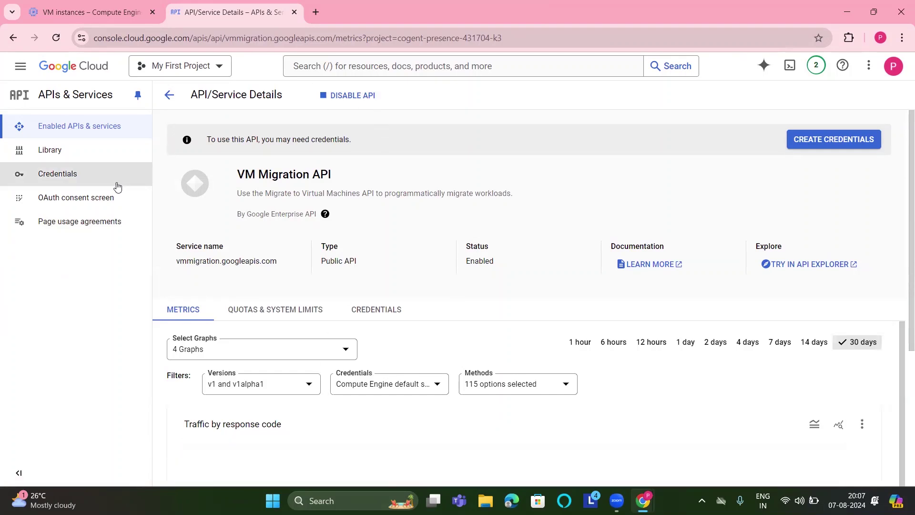
left_click(71, 158)
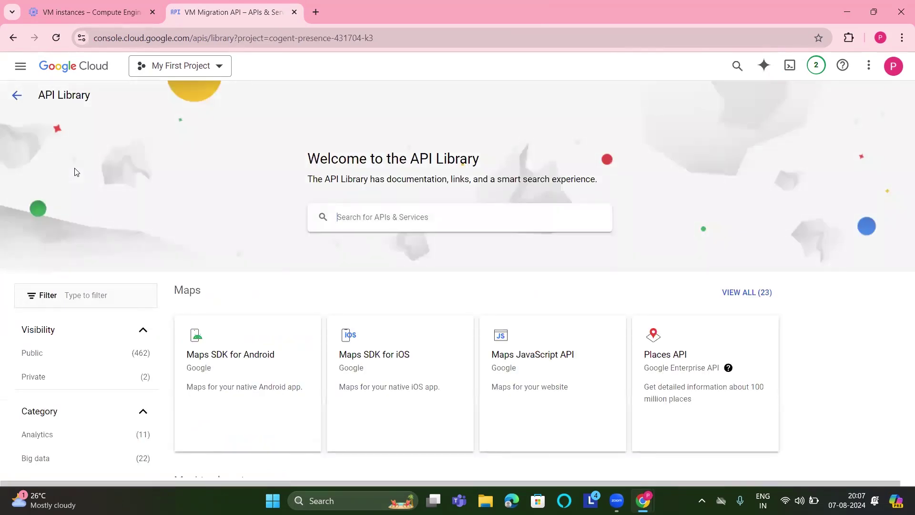
Return to the VM instances page, open the VM's details, and view its Observability and Screenshot pages before going back to Details.
left_click(94, 10)
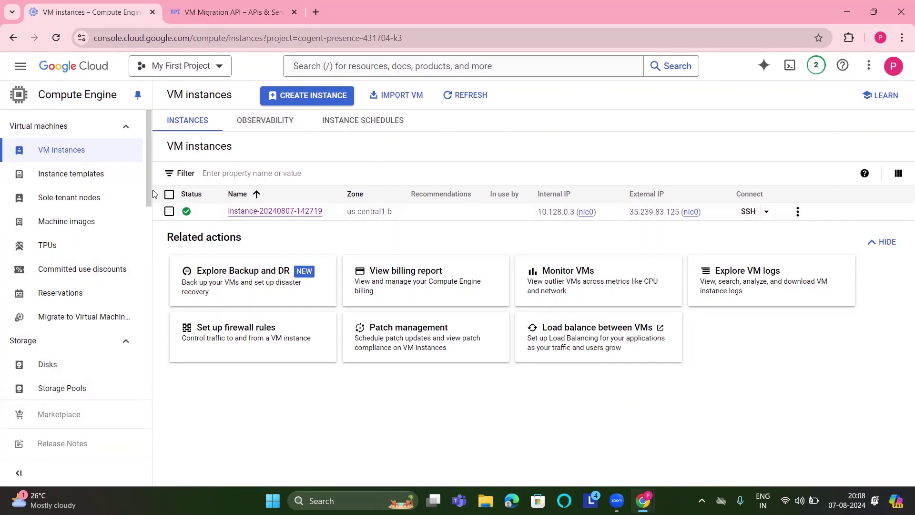
left_click_drag(149, 168, 176, 140)
left_click(297, 216)
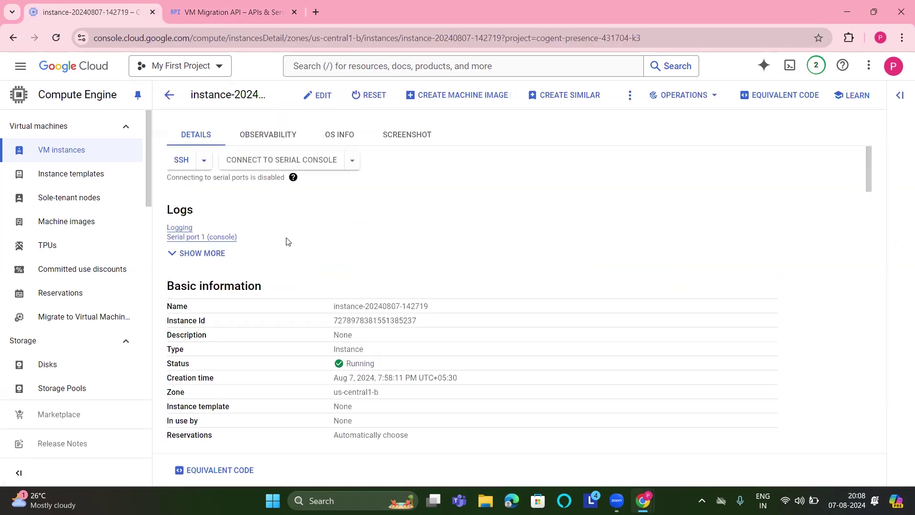
left_click(259, 133)
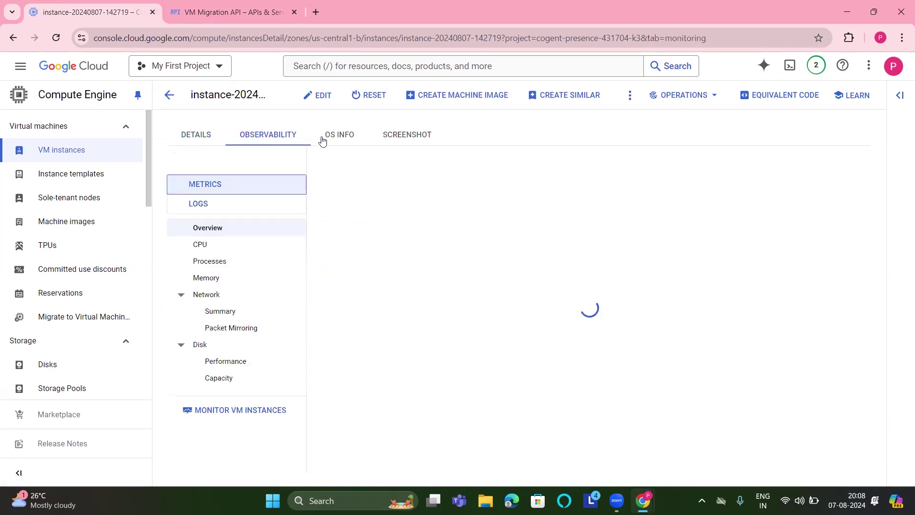
left_click(396, 136)
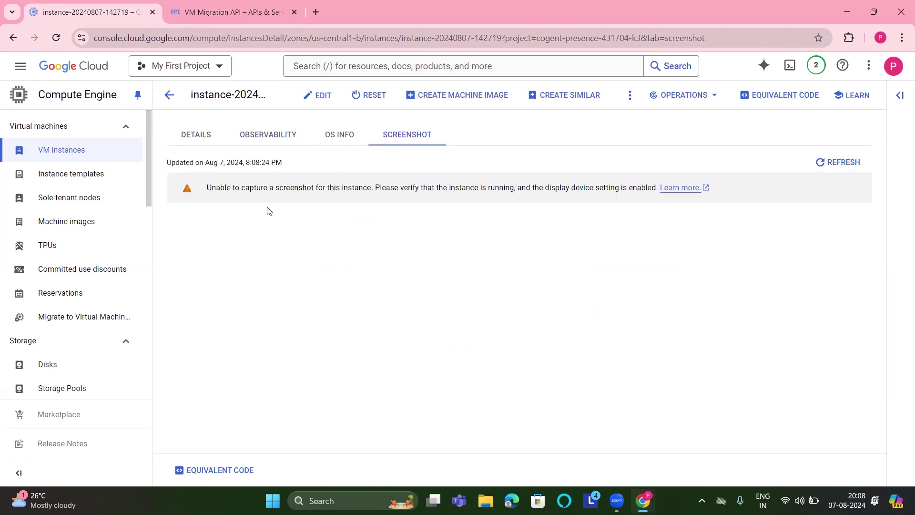
left_click(198, 137)
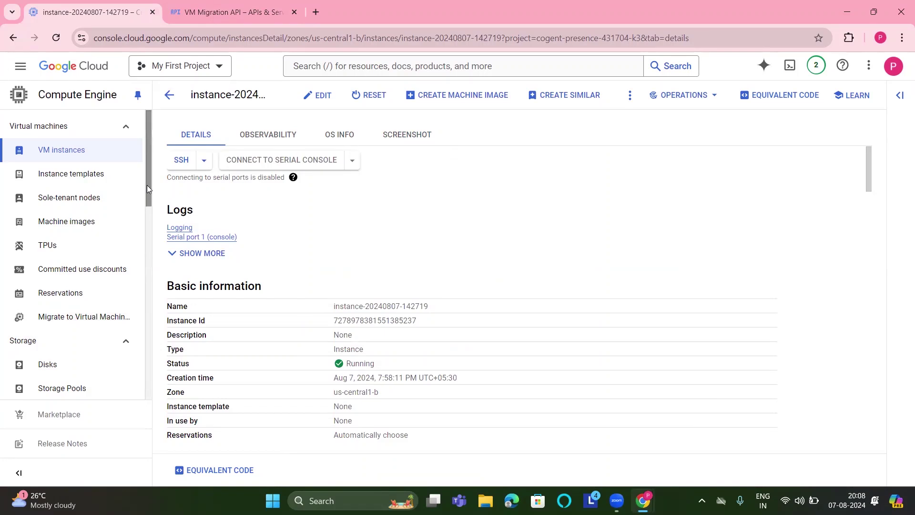
Look through the remaining Compute Engine navigation sections down to Settings and return to the VM instances list.
left_click_drag(148, 194, 160, 295)
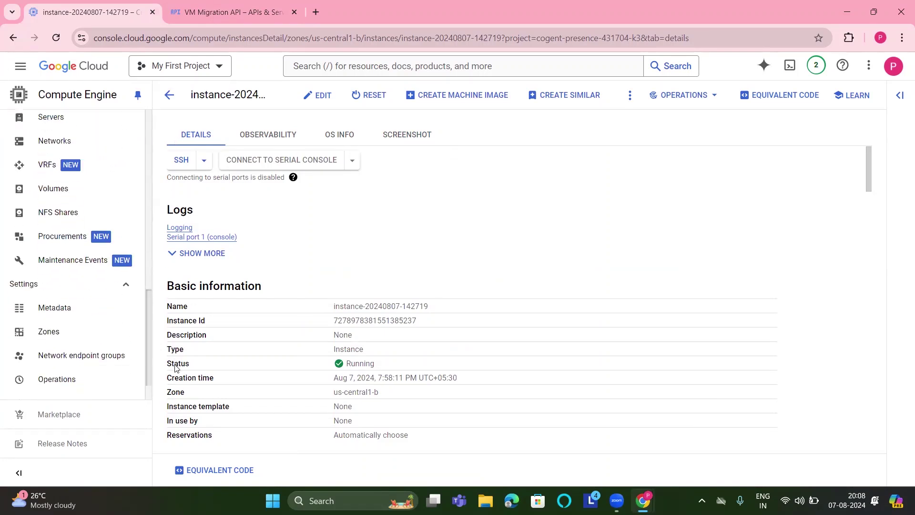
left_click_drag(175, 367, 175, 115)
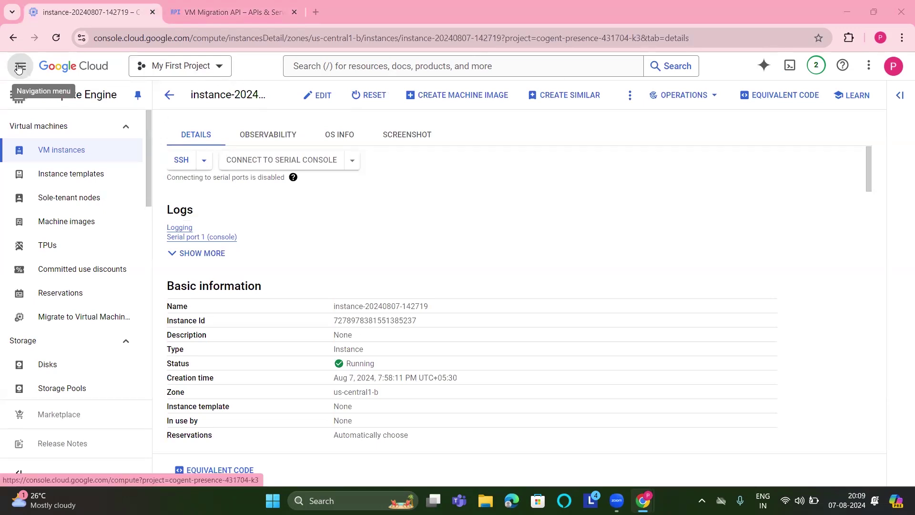
left_click(74, 153)
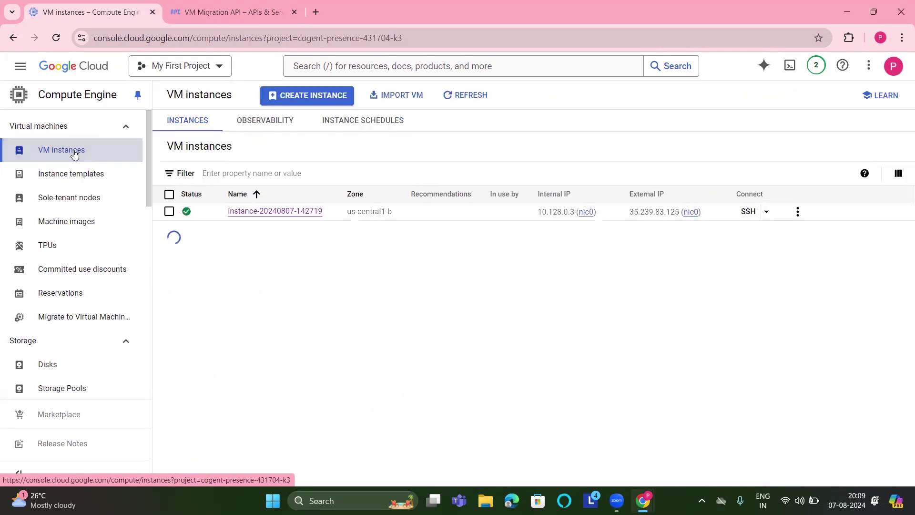